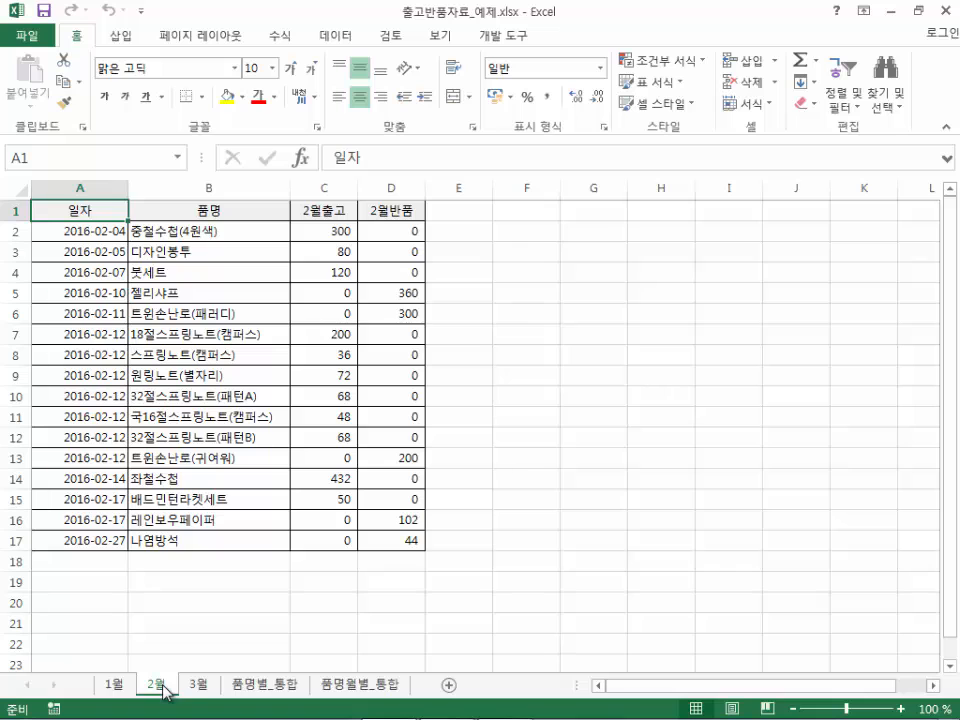
Review the shipment and return tables on the 1월, 2월 and 3월 sheets and the 품명별_통합 sheet.
left_click(199, 686)
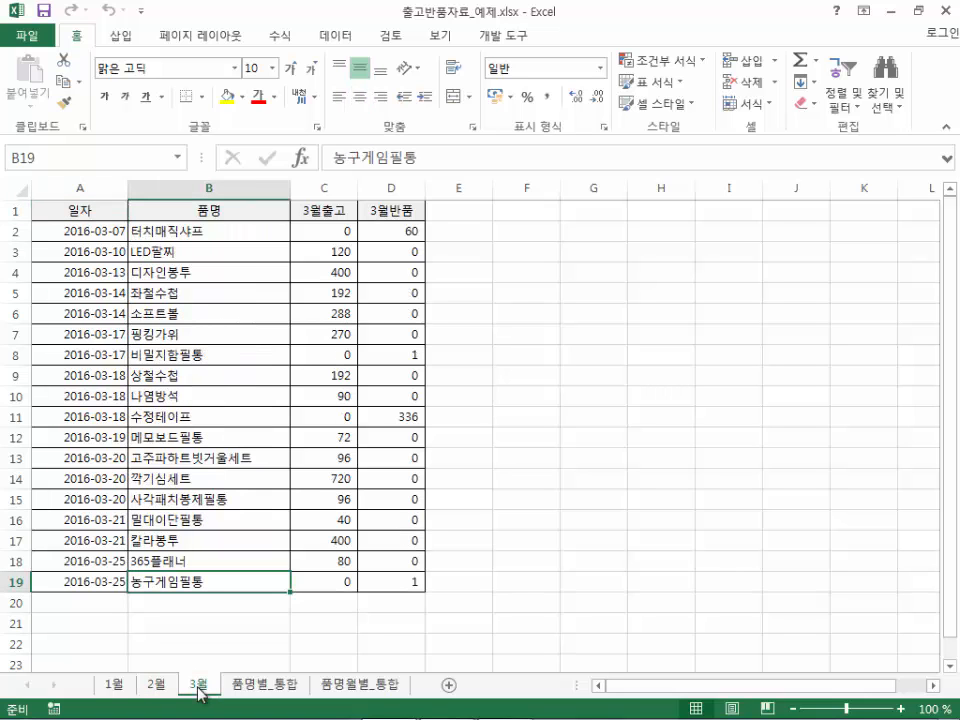
left_click(155, 688)
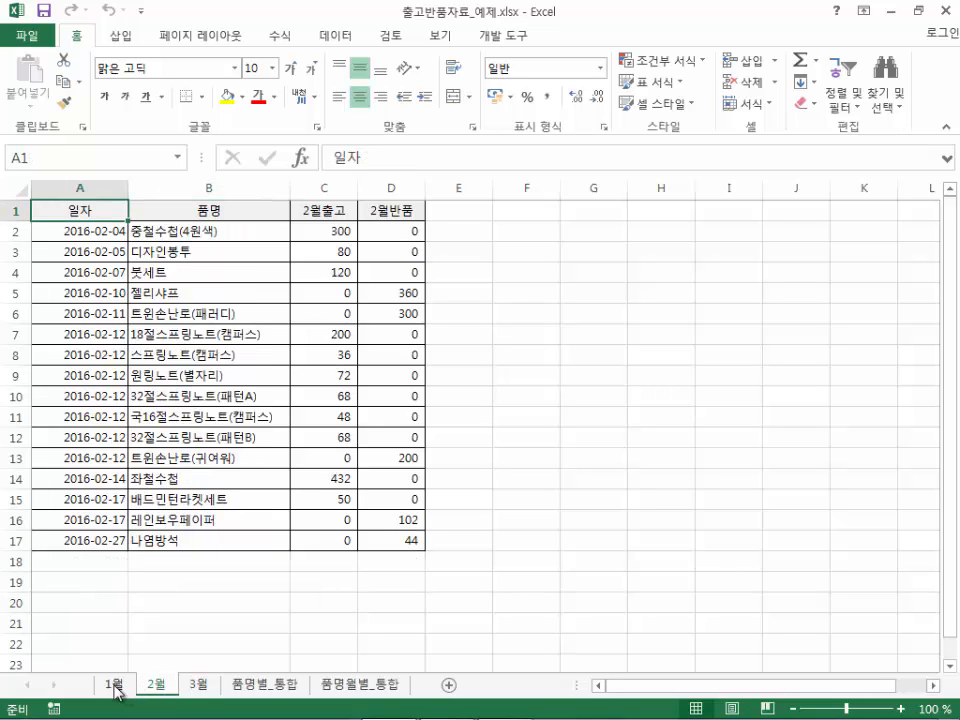
left_click(117, 687)
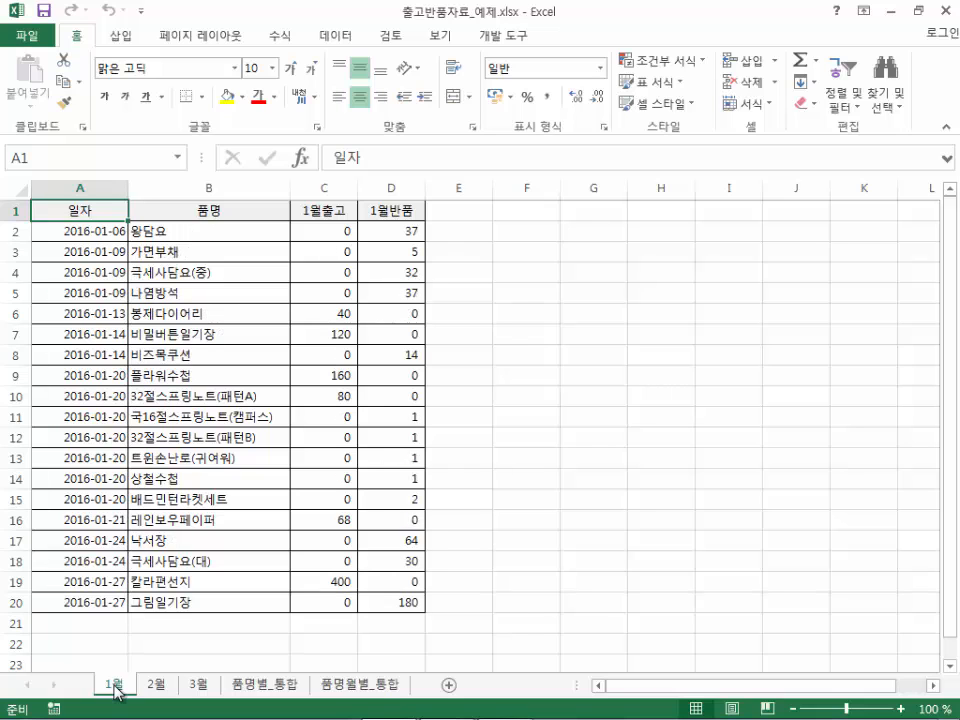
left_click(155, 688)
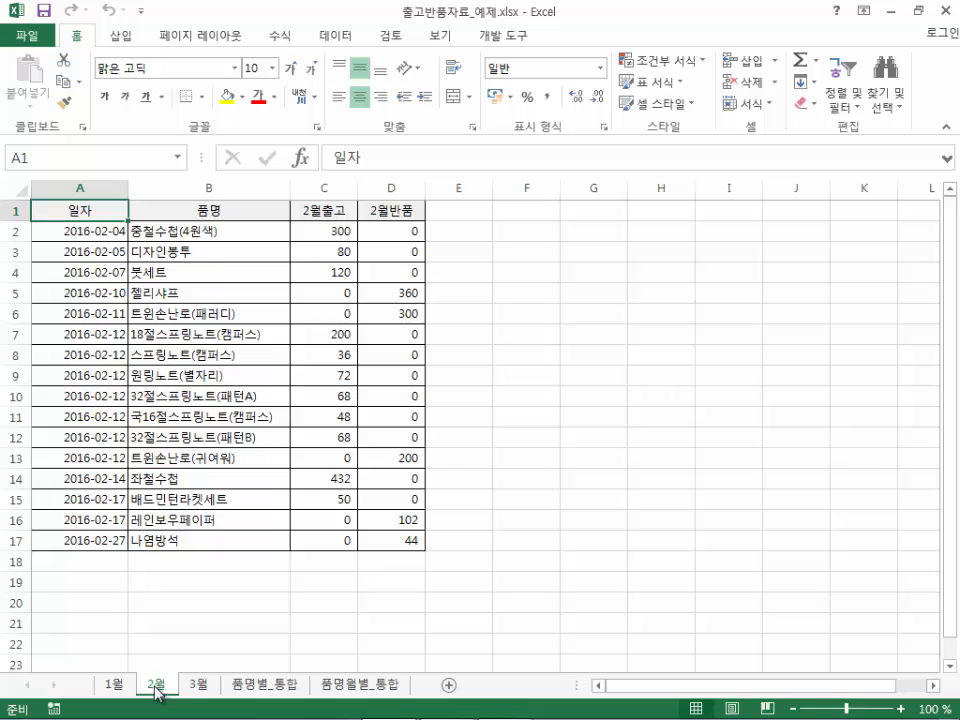
left_click(201, 687)
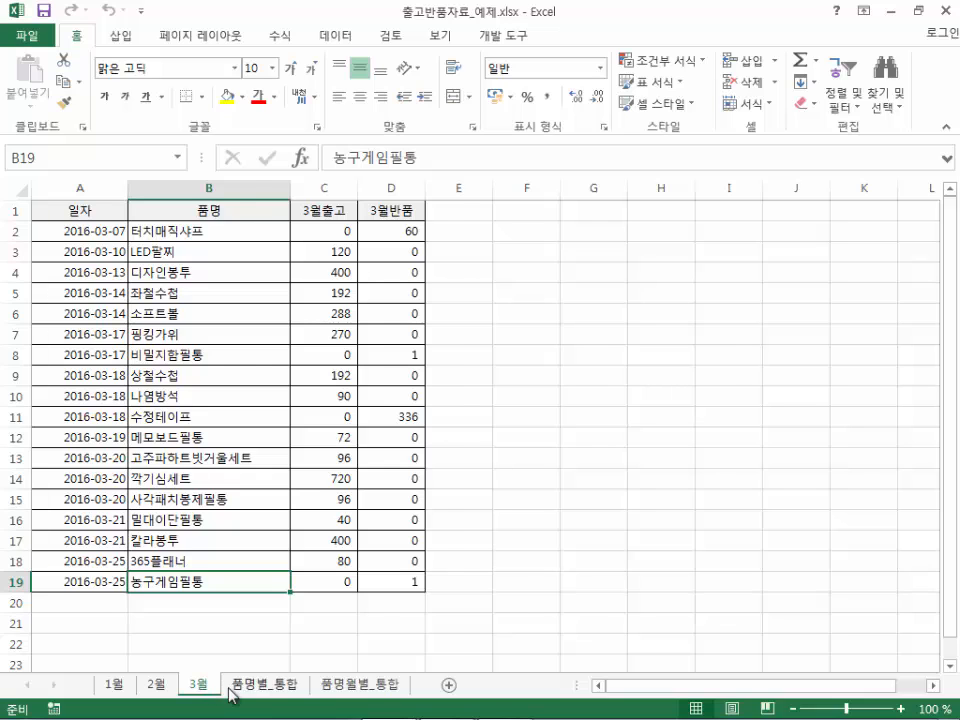
left_click(244, 689)
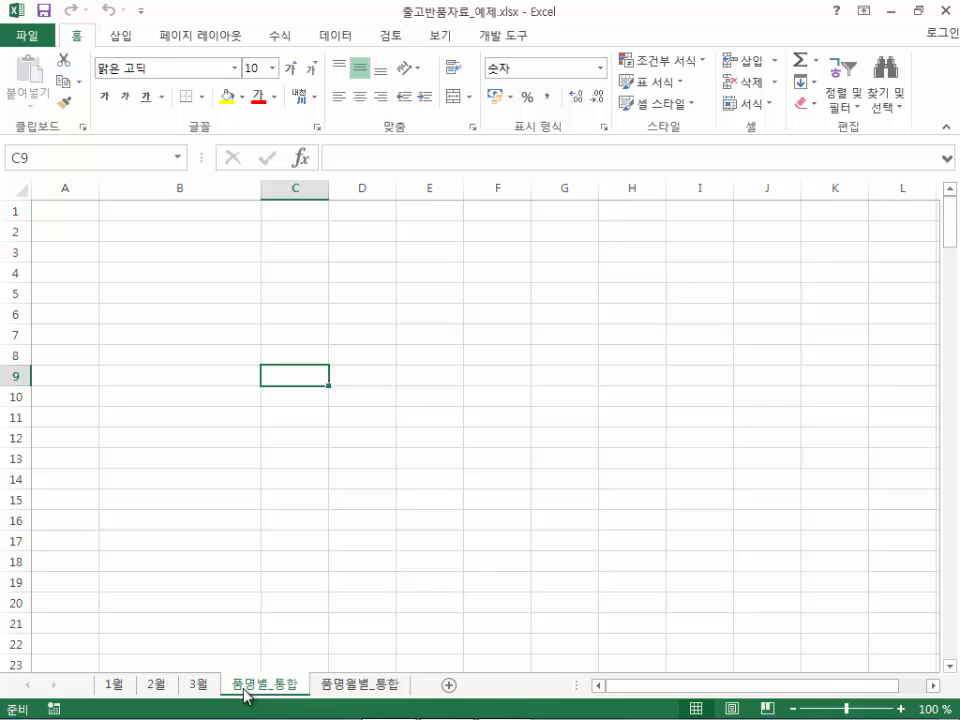
Compare the product names in column B across the 1월, 2월 and 3월 sheets.
left_click(124, 686)
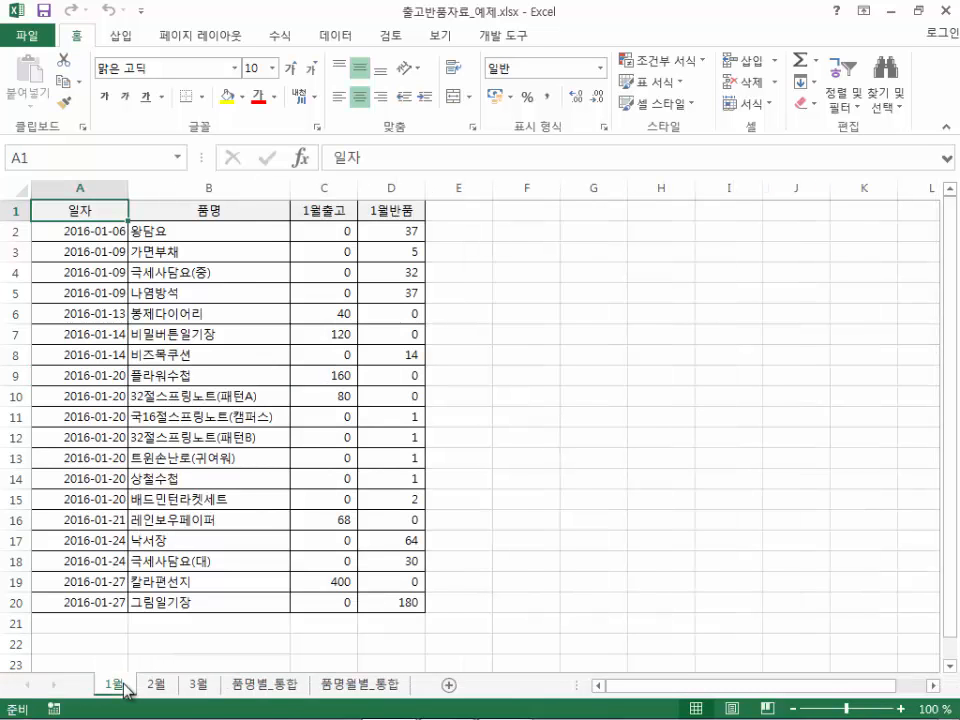
left_click(208, 234)
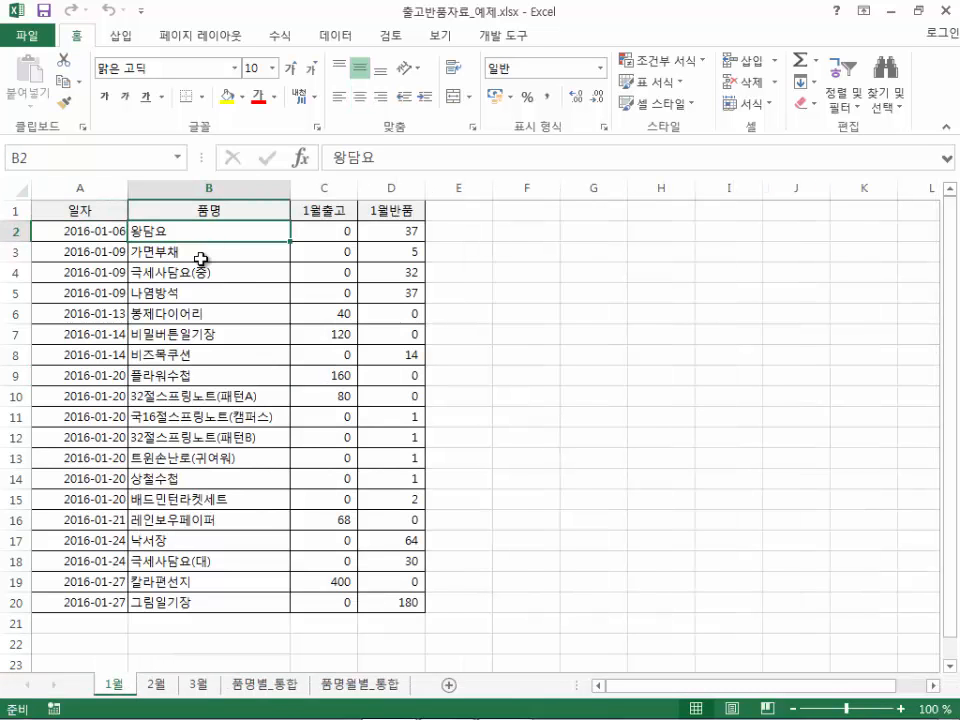
left_click(199, 255)
left_click(196, 350)
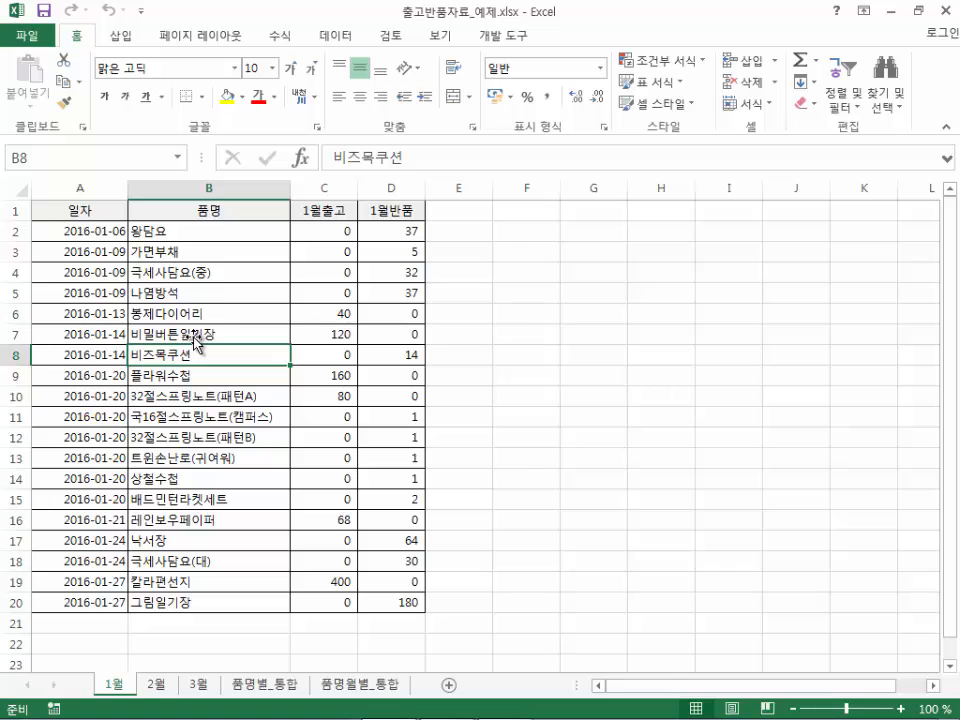
left_click(156, 686)
left_click(150, 272)
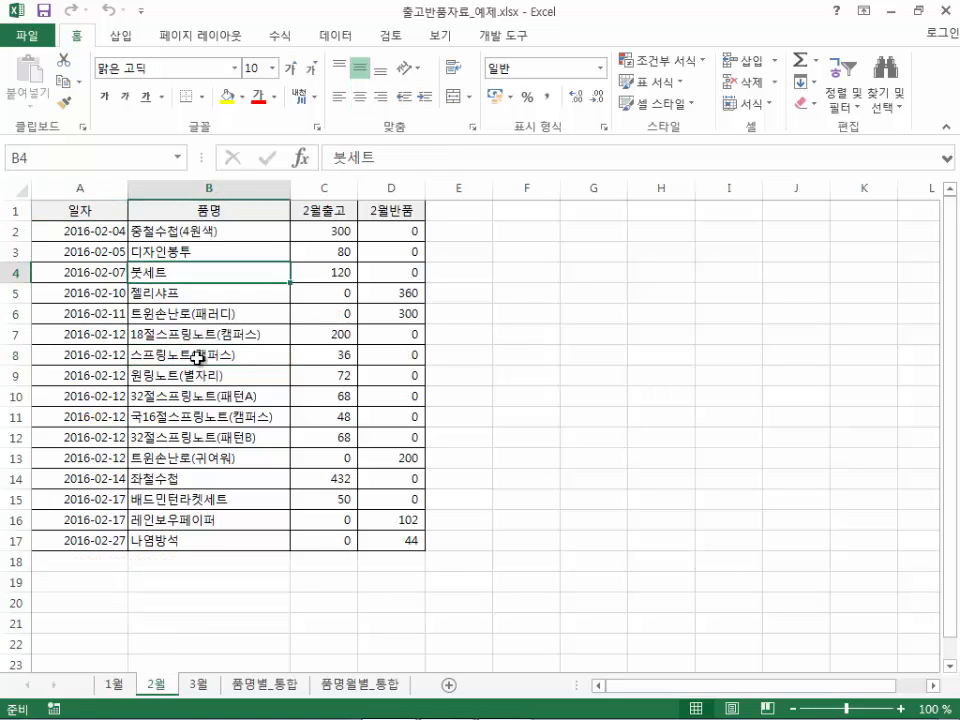
left_click(148, 355)
left_click(118, 686)
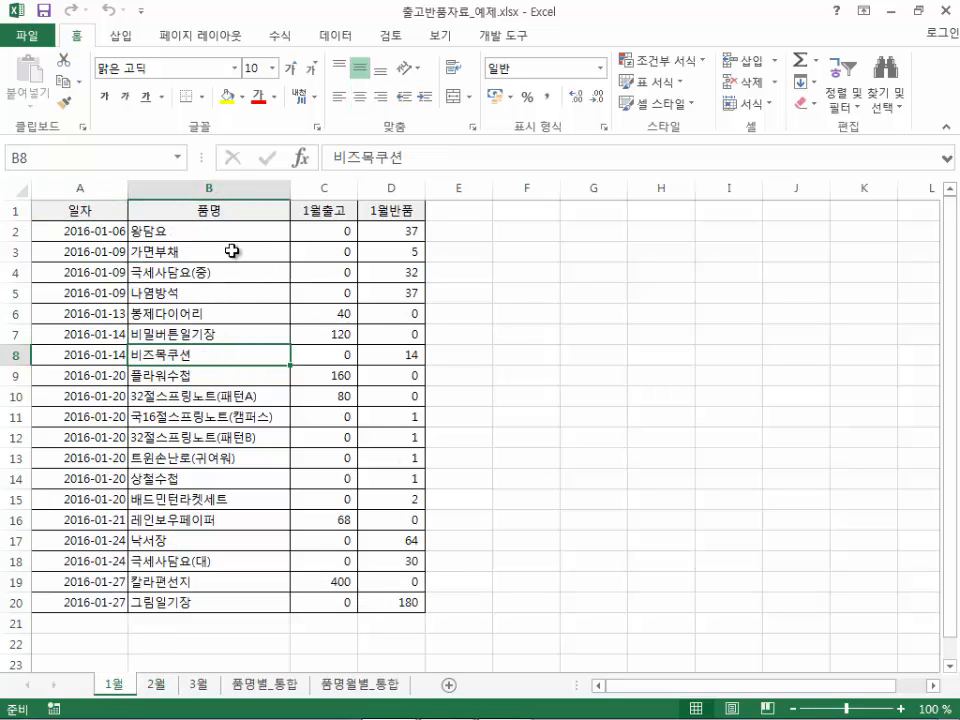
left_click(286, 252)
left_click(280, 293)
left_click(160, 685)
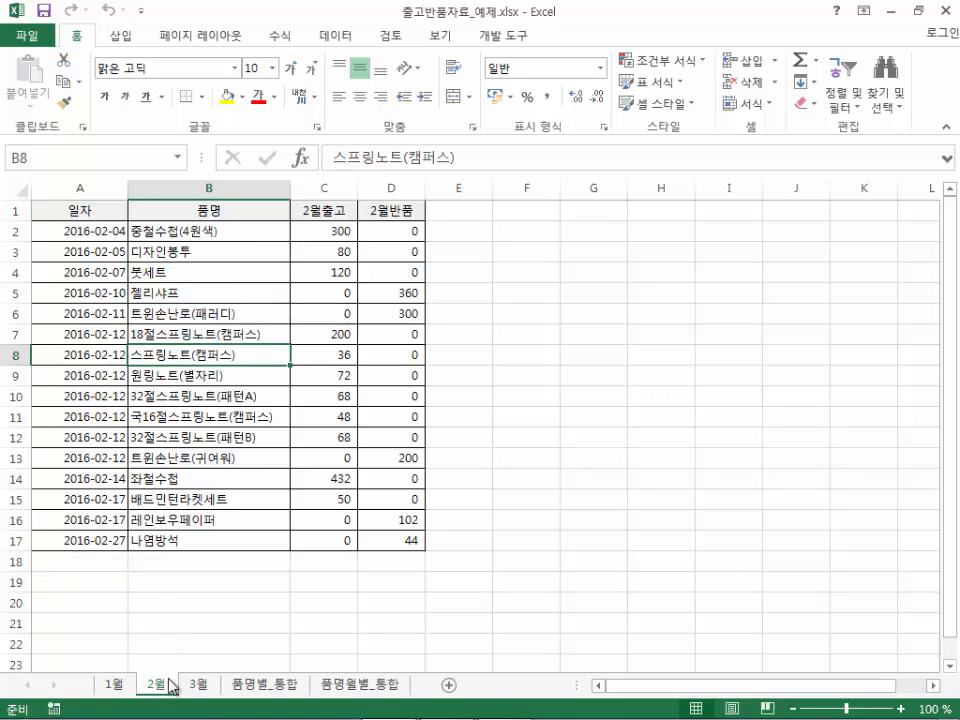
left_click(203, 687)
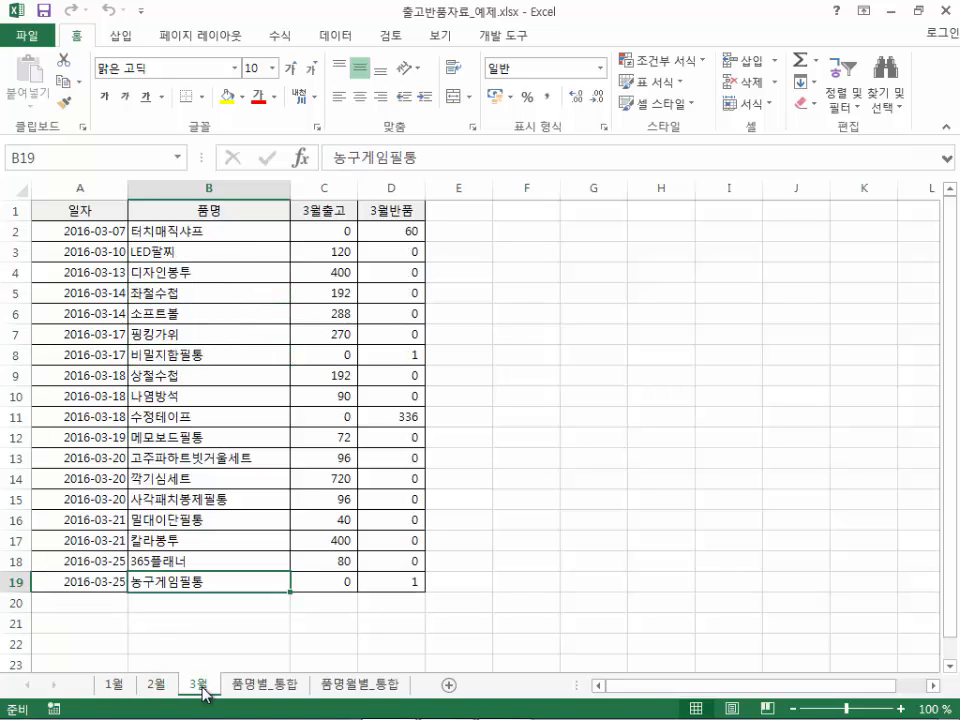
left_click(112, 686)
left_click(186, 358)
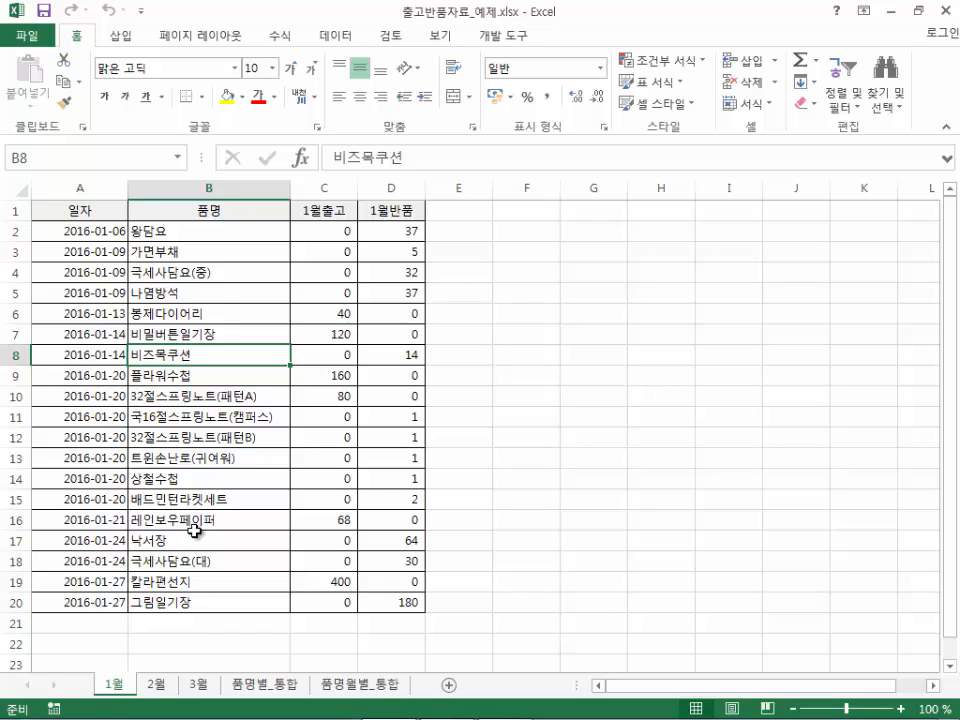
Start a Consolidate at cell B2 of the 품명별_통합 sheet and add range B1:D20 of the 1월 sheet as a reference.
left_click(272, 688)
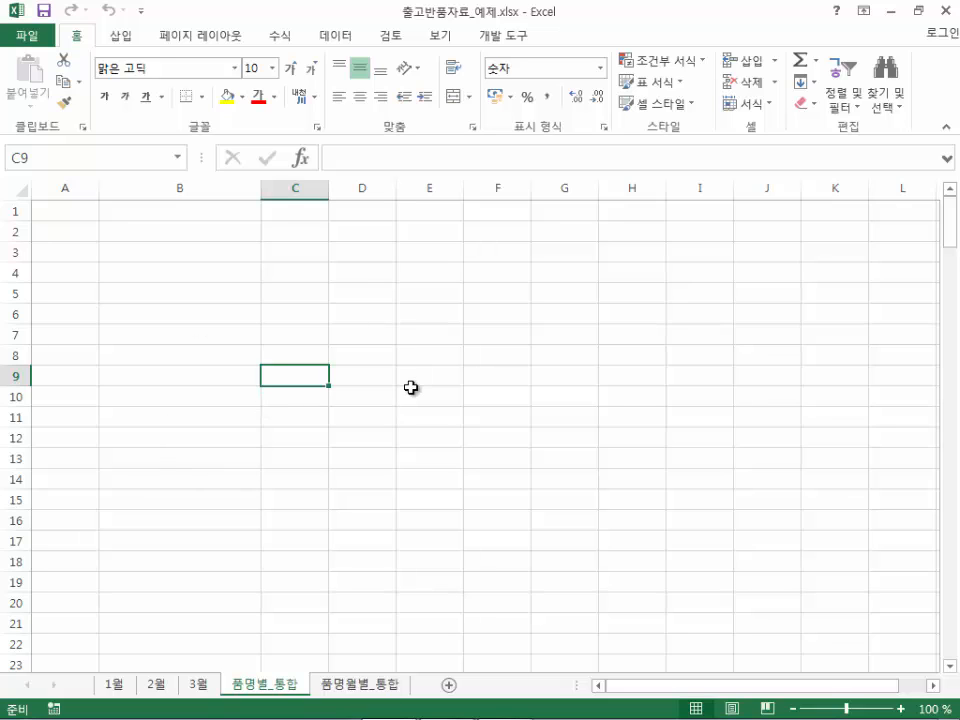
left_click(153, 241)
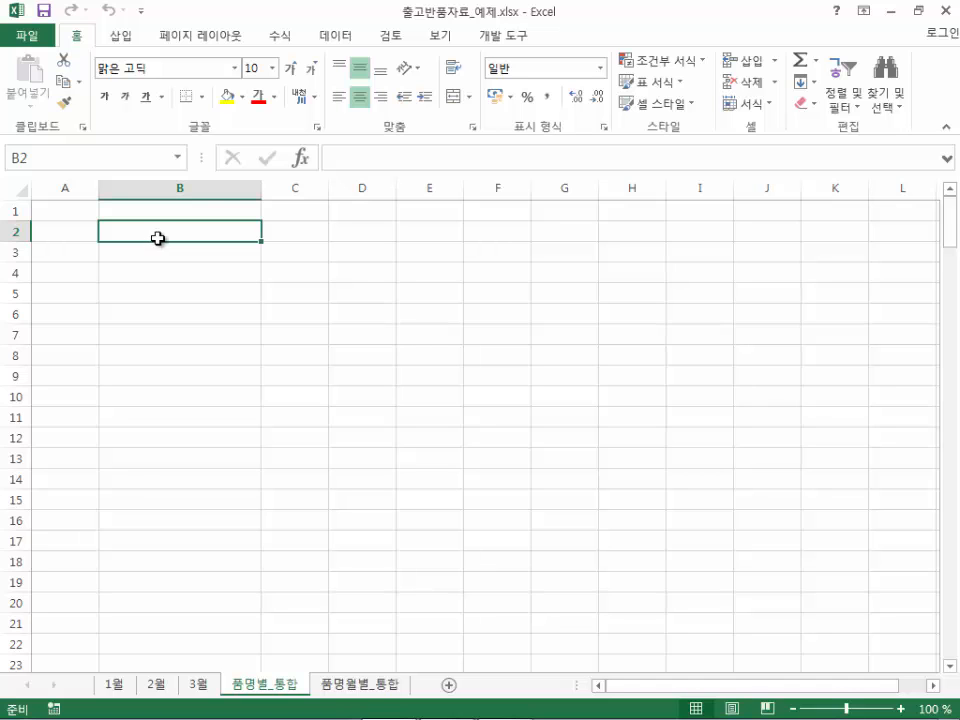
left_click(336, 37)
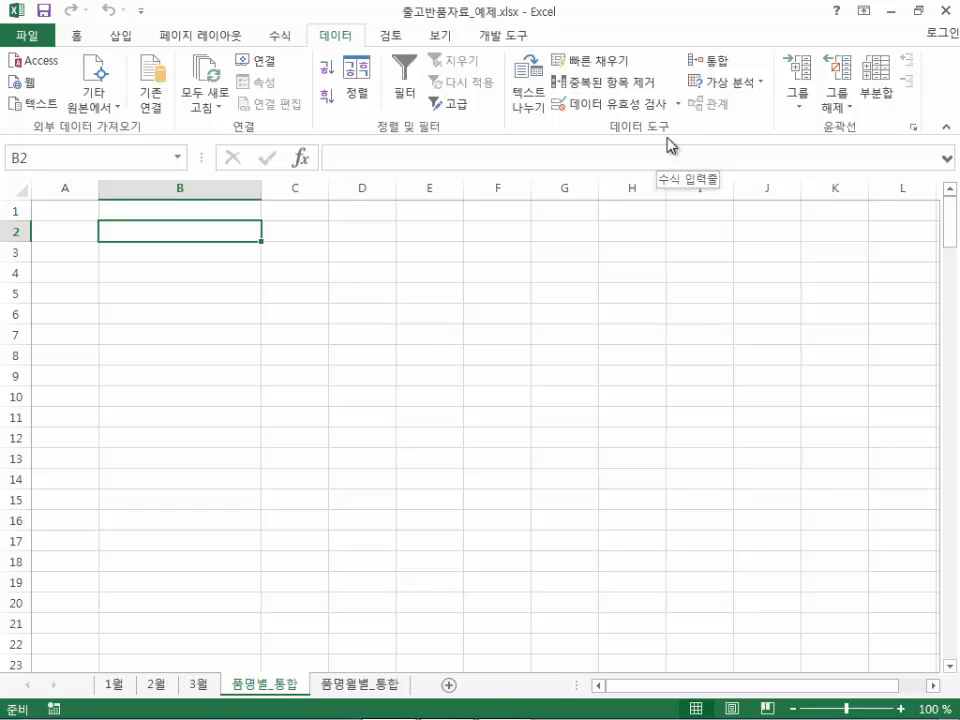
left_click(719, 74)
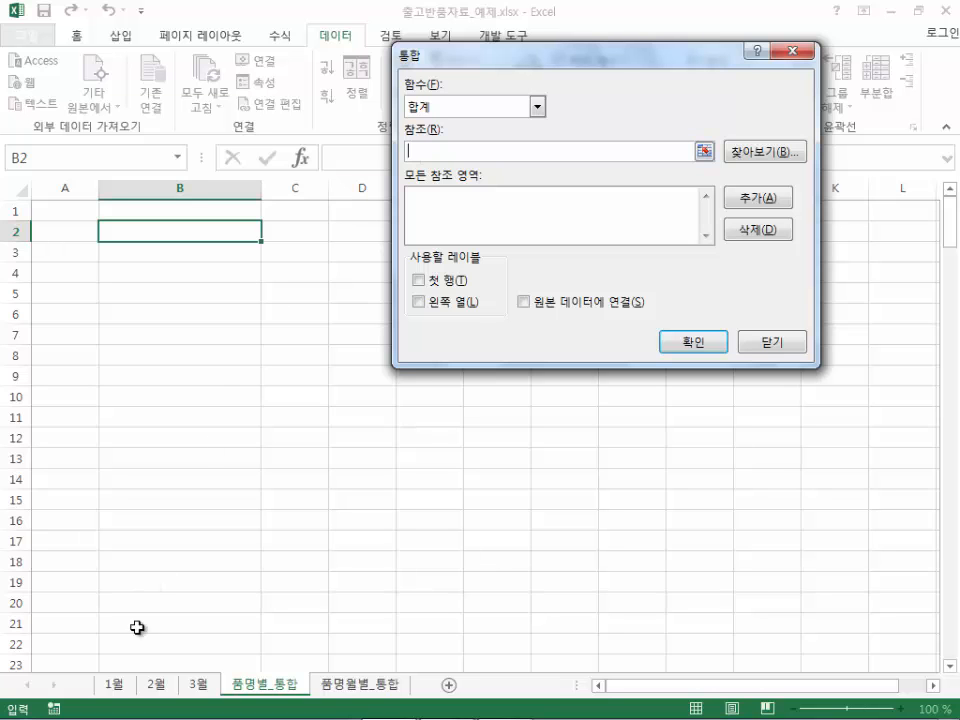
left_click(116, 686)
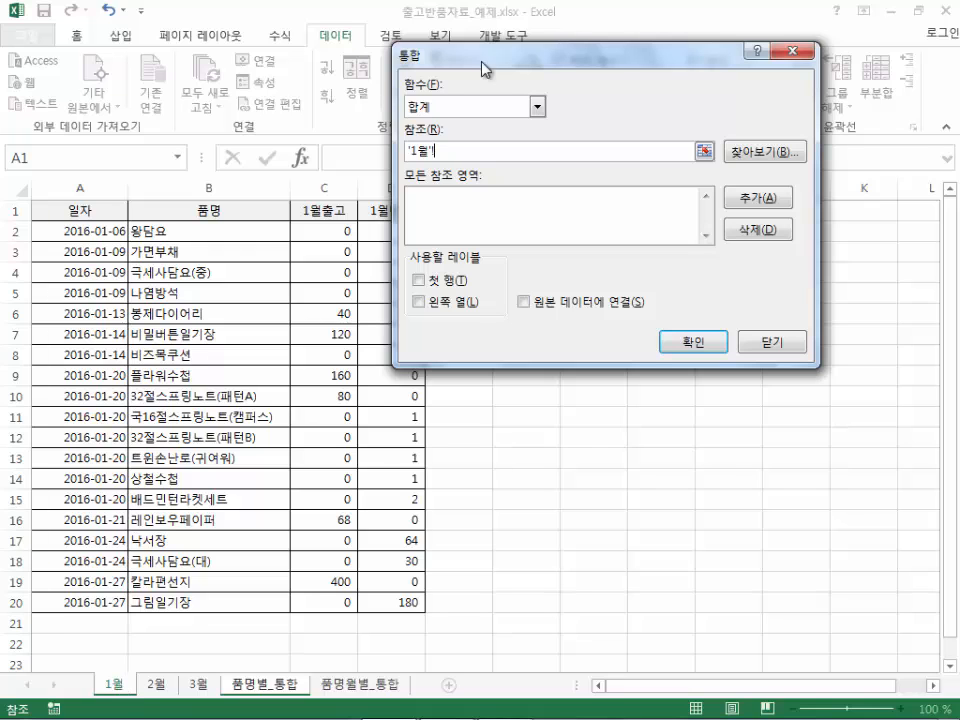
left_click_drag(489, 58, 555, 58)
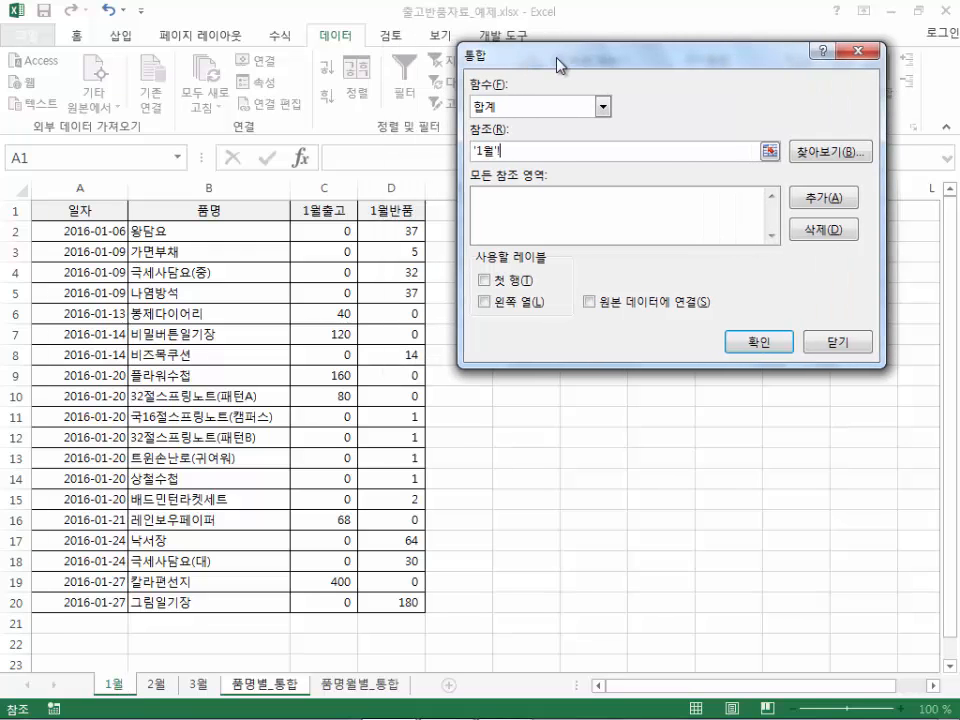
left_click(198, 211)
left_click_drag(198, 211, 395, 600)
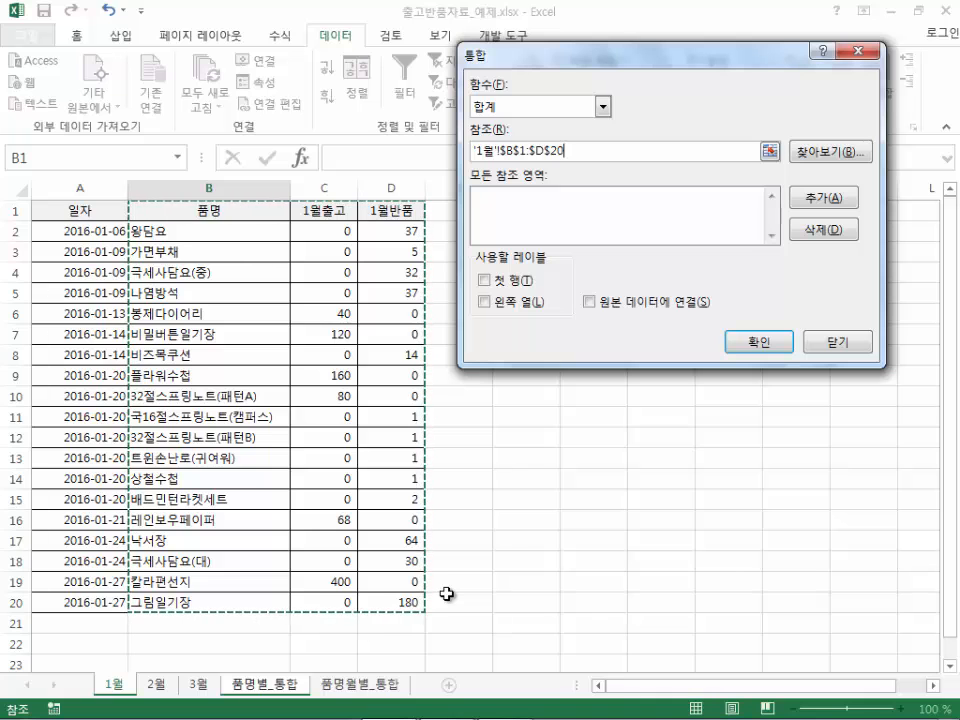
left_click(833, 200)
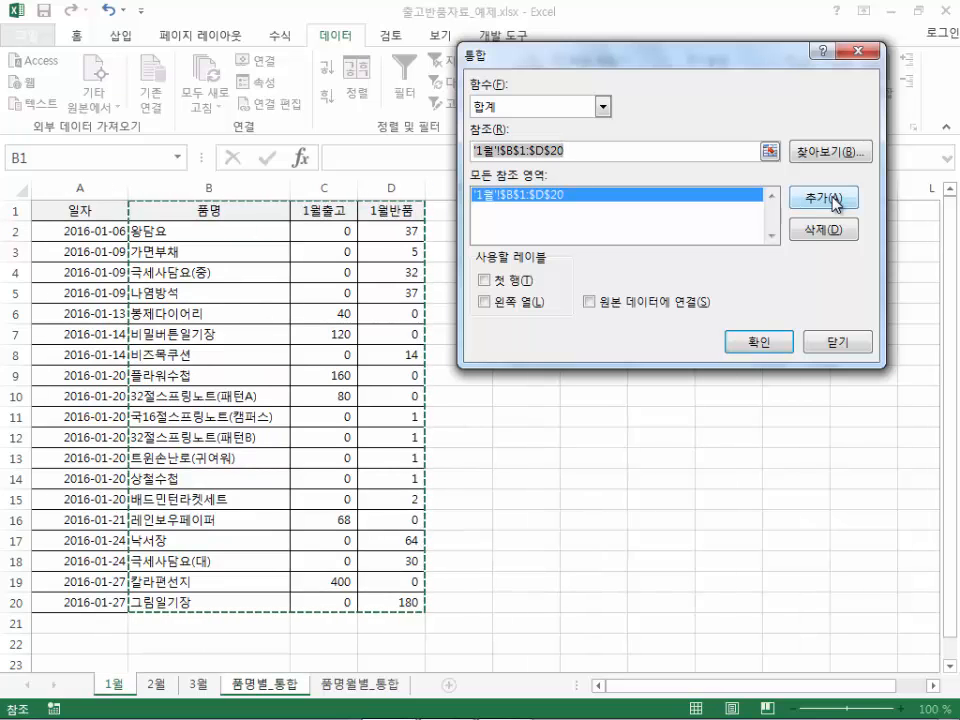
Add range B1:D17 of the 2월 sheet to the consolidation references.
left_click(158, 686)
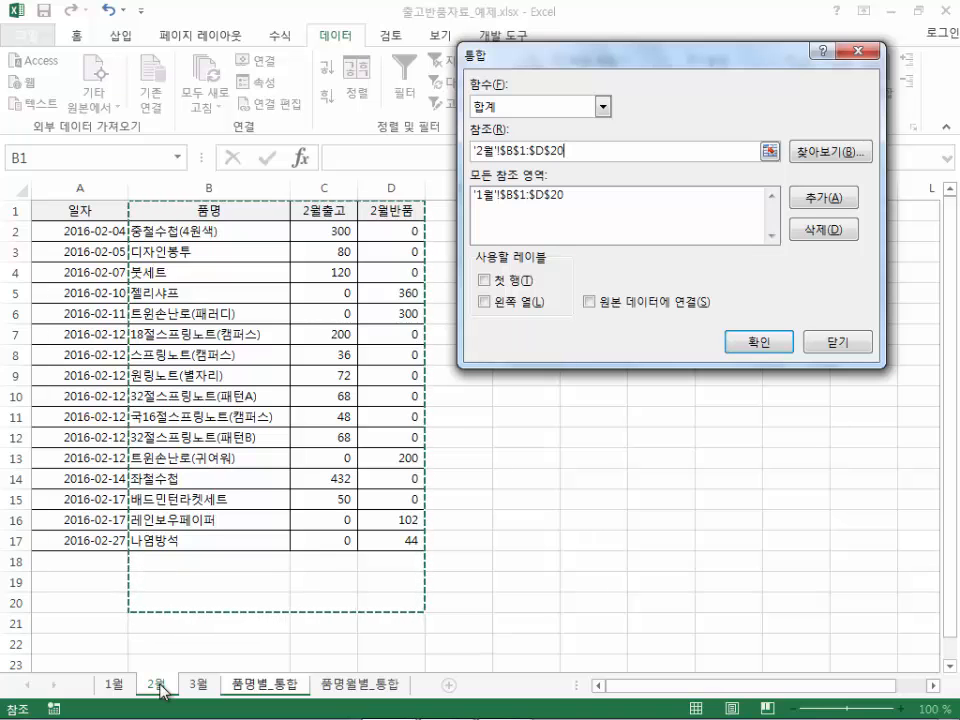
left_click(205, 215)
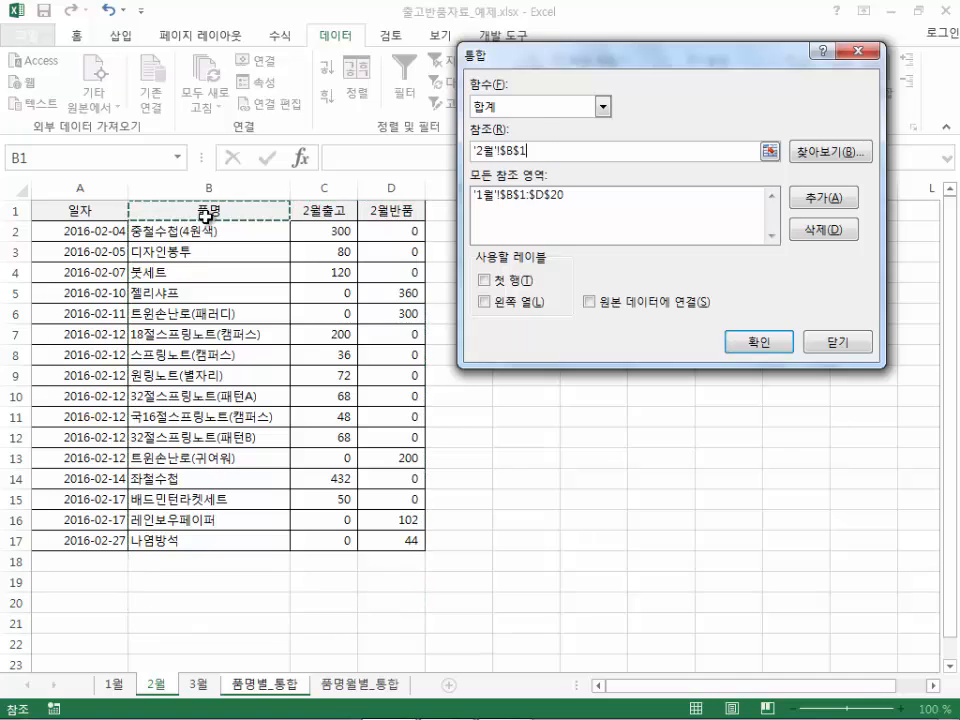
left_click_drag(205, 215, 410, 542)
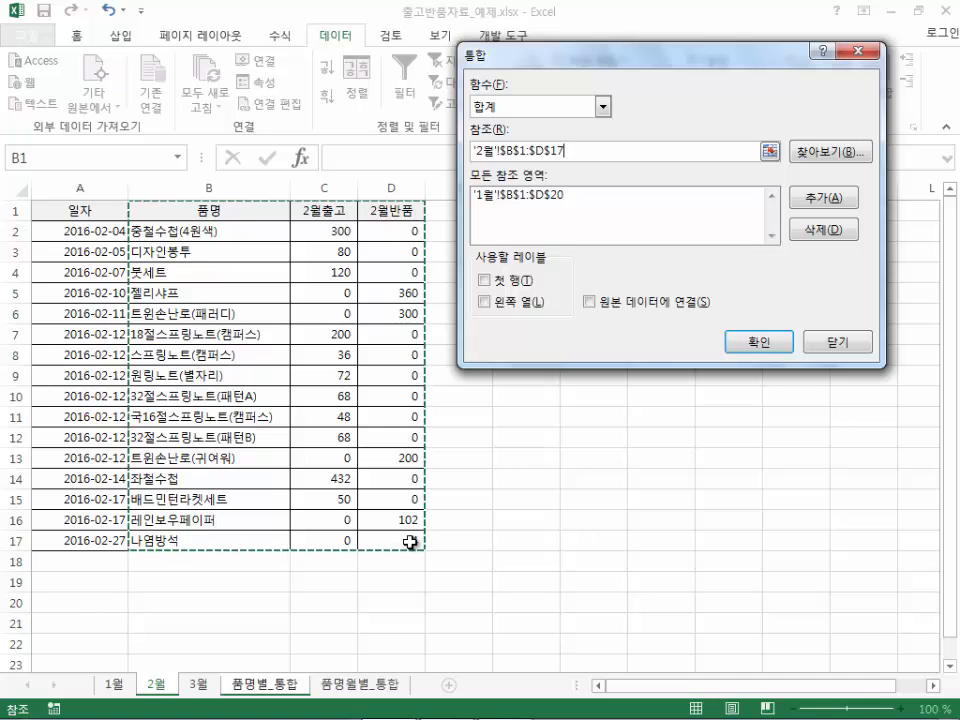
left_click(827, 204)
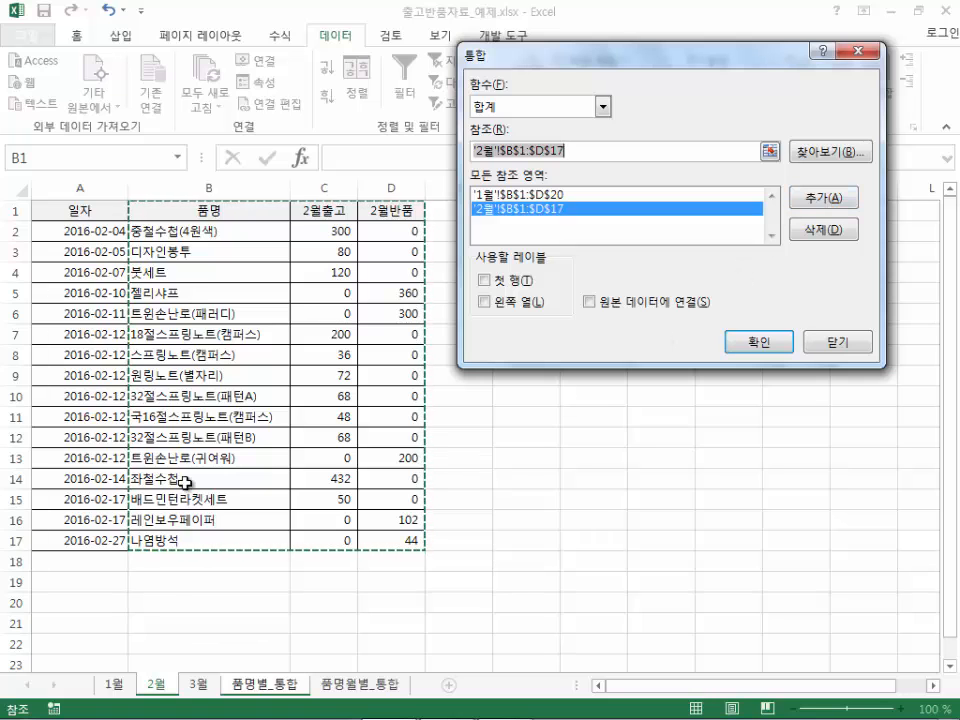
Add range B1:D19 of the 3월 sheet to the consolidation references.
left_click(199, 684)
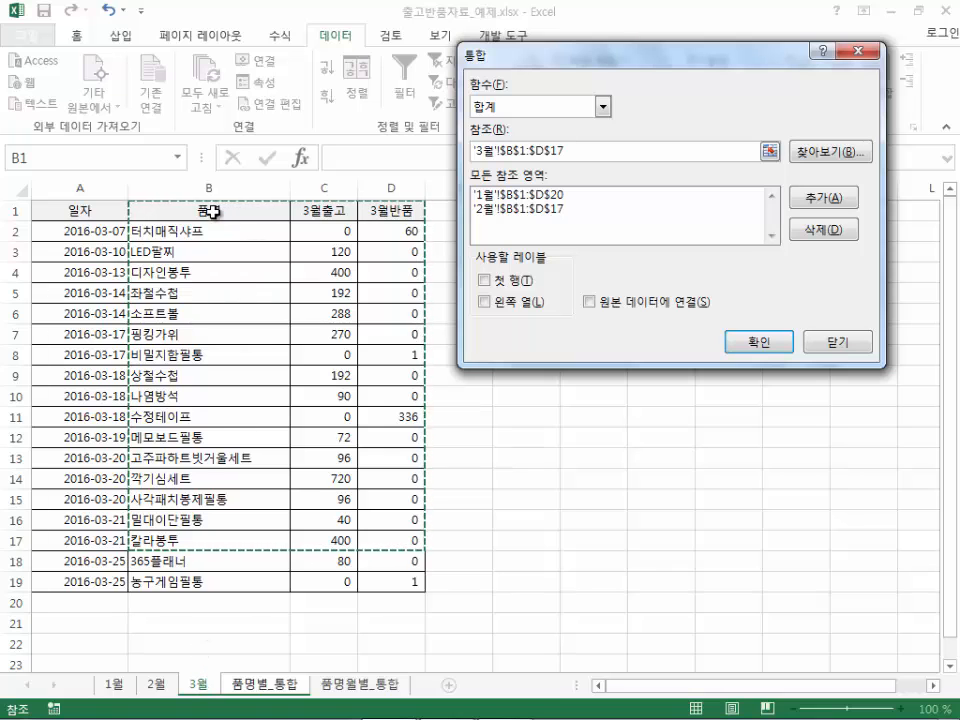
left_click_drag(213, 211, 405, 585)
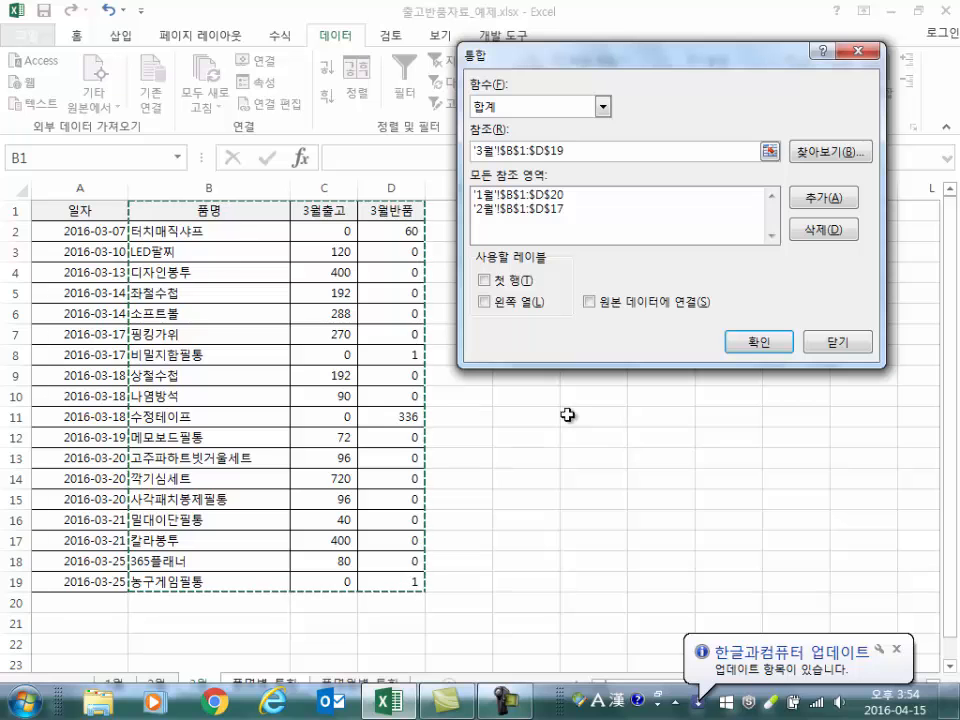
left_click(823, 197)
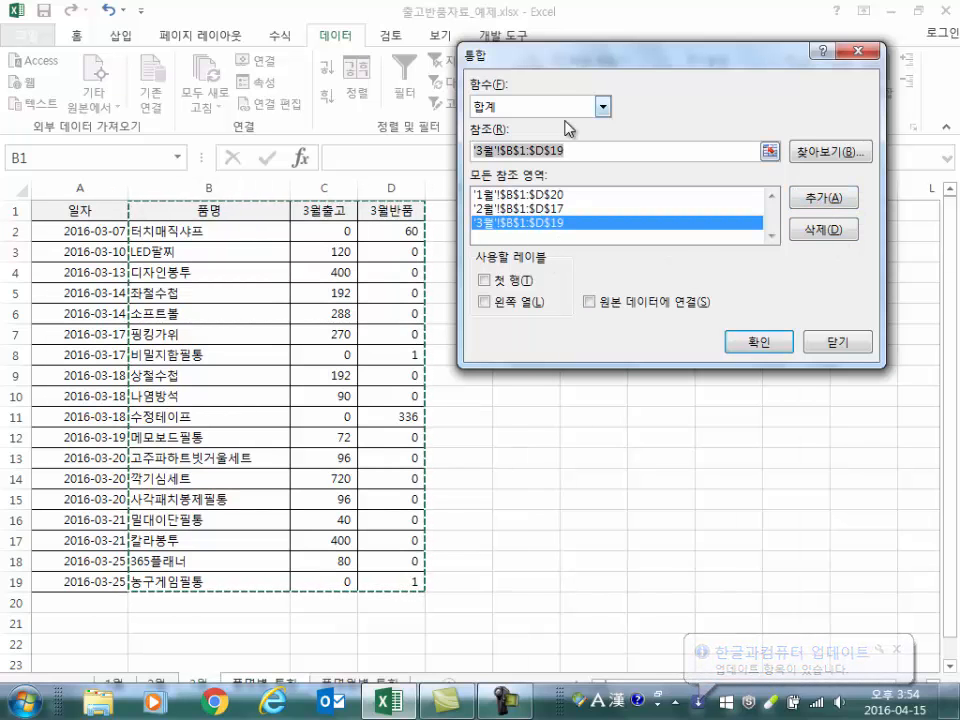
Use only the left column (왼쪽 열) as labels and run the consolidation.
left_click_drag(603, 59, 456, 195)
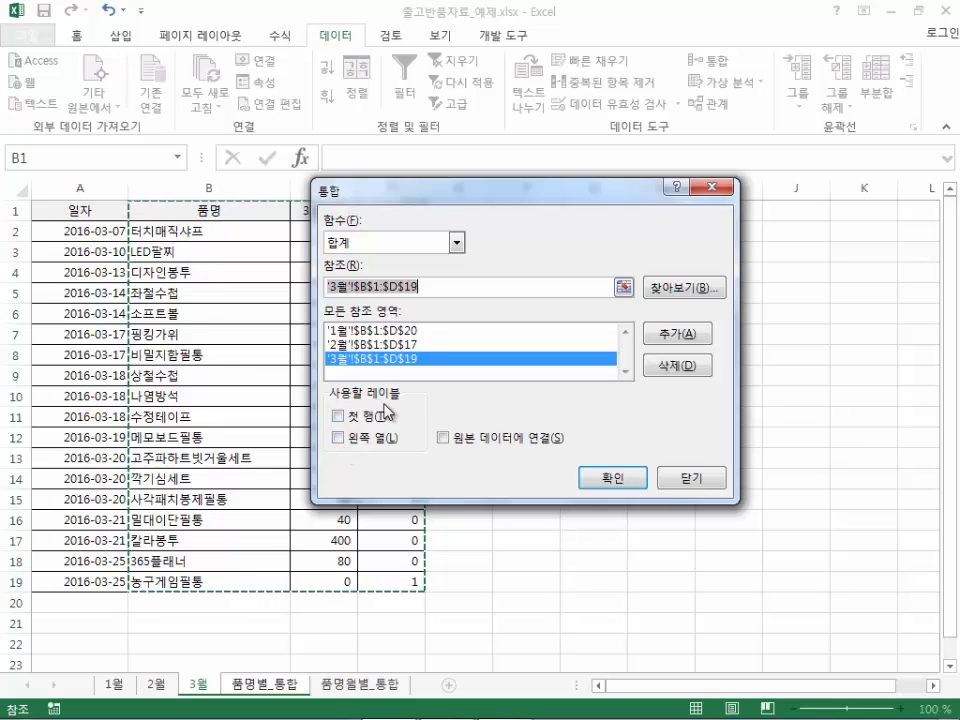
left_click(341, 442)
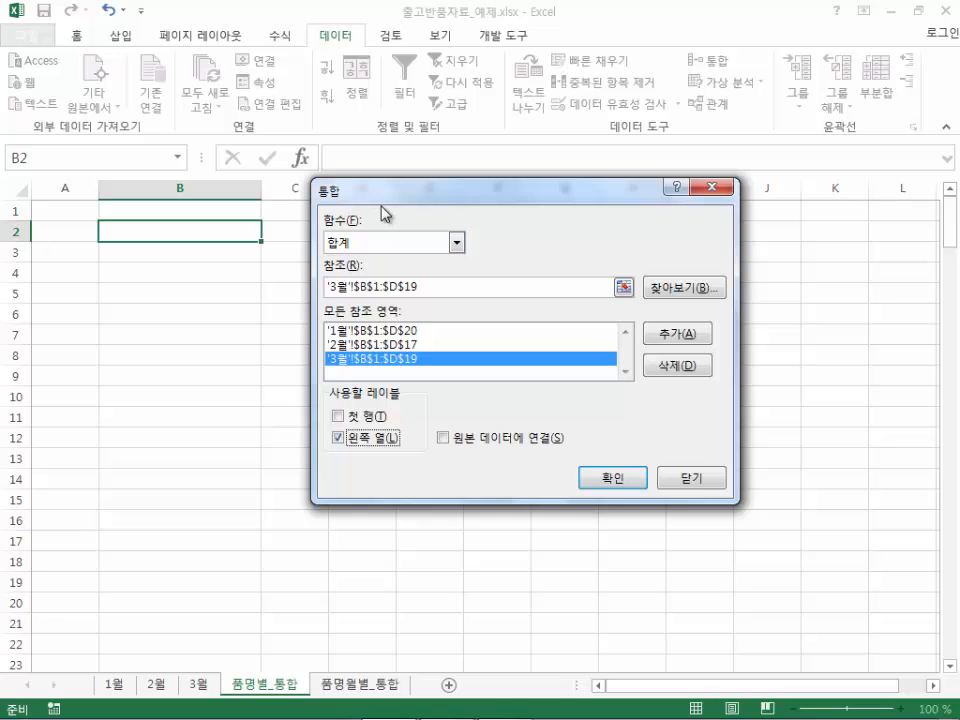
left_click(623, 480)
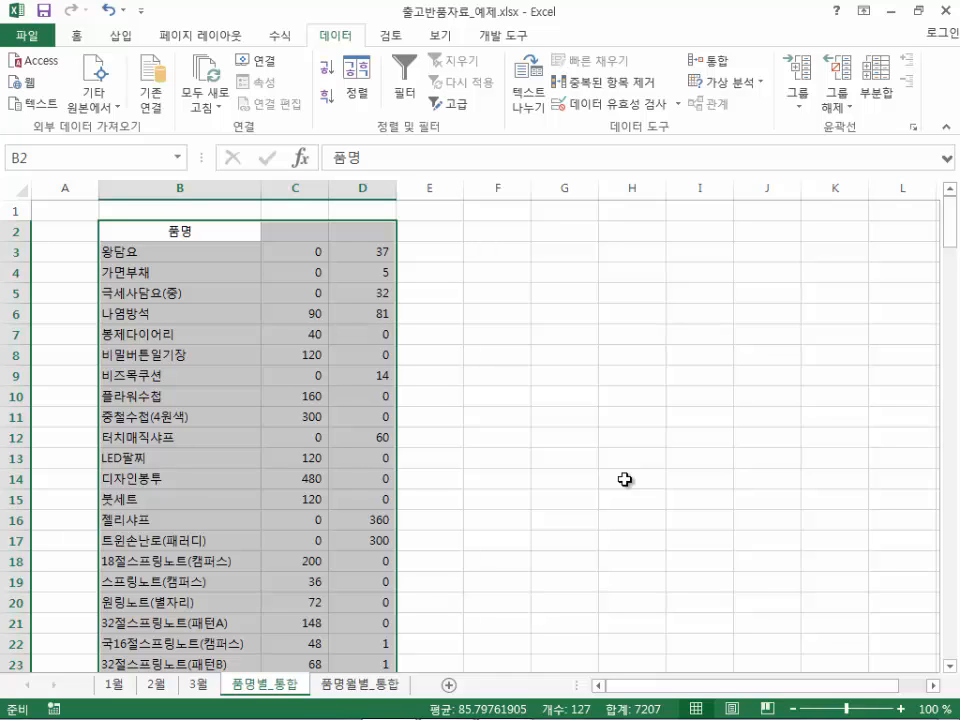
Apply all borders (모든 테두리) to the whole consolidated table starting at B2.
left_click(77, 37)
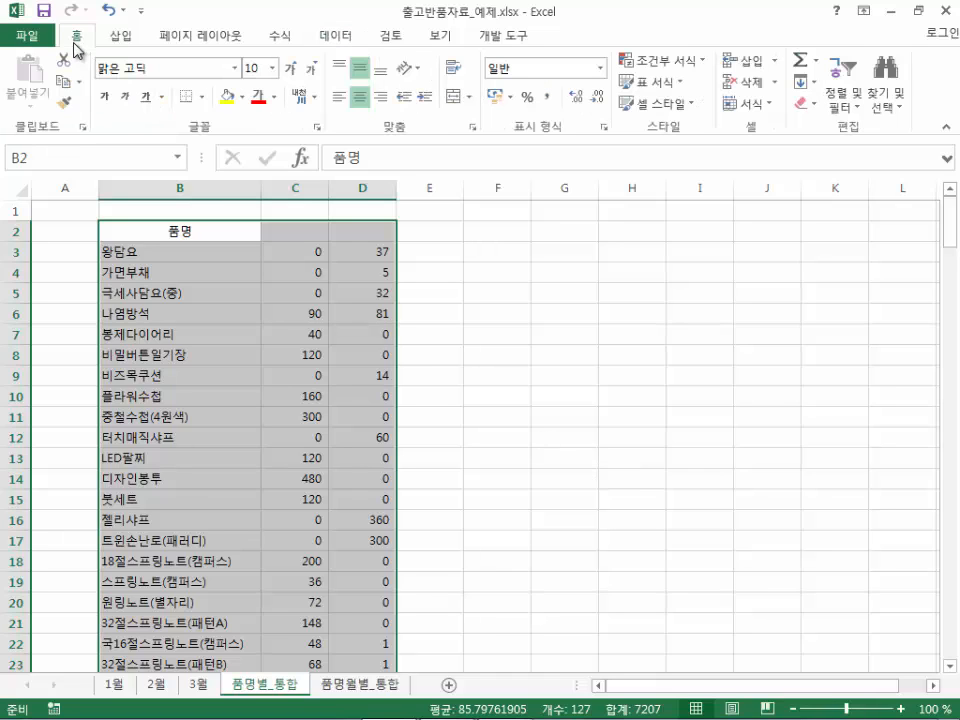
left_click(204, 99)
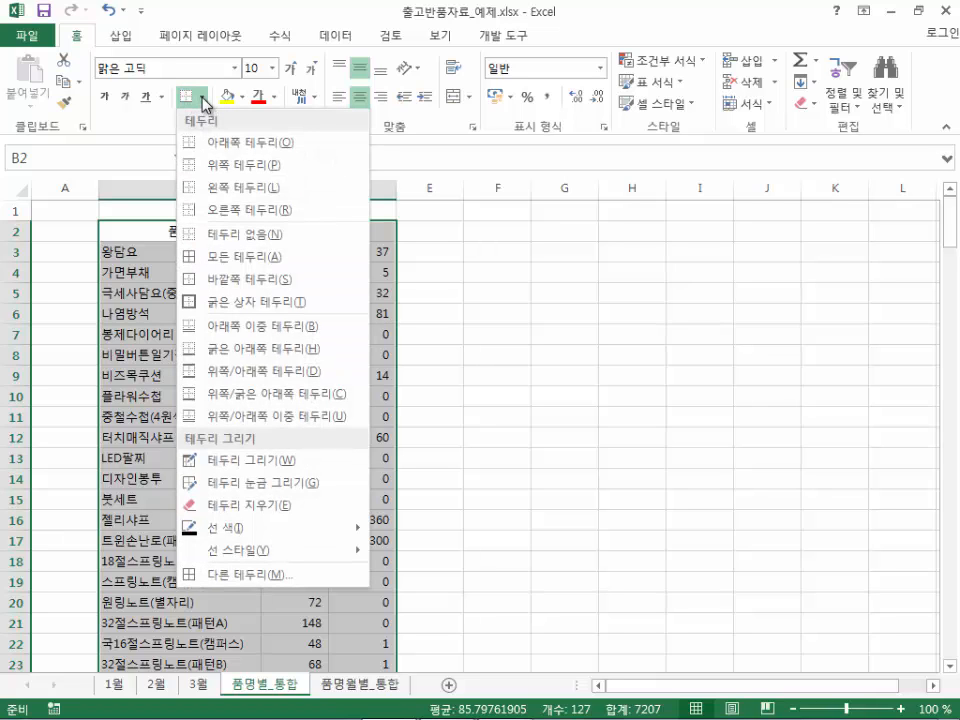
left_click(241, 261)
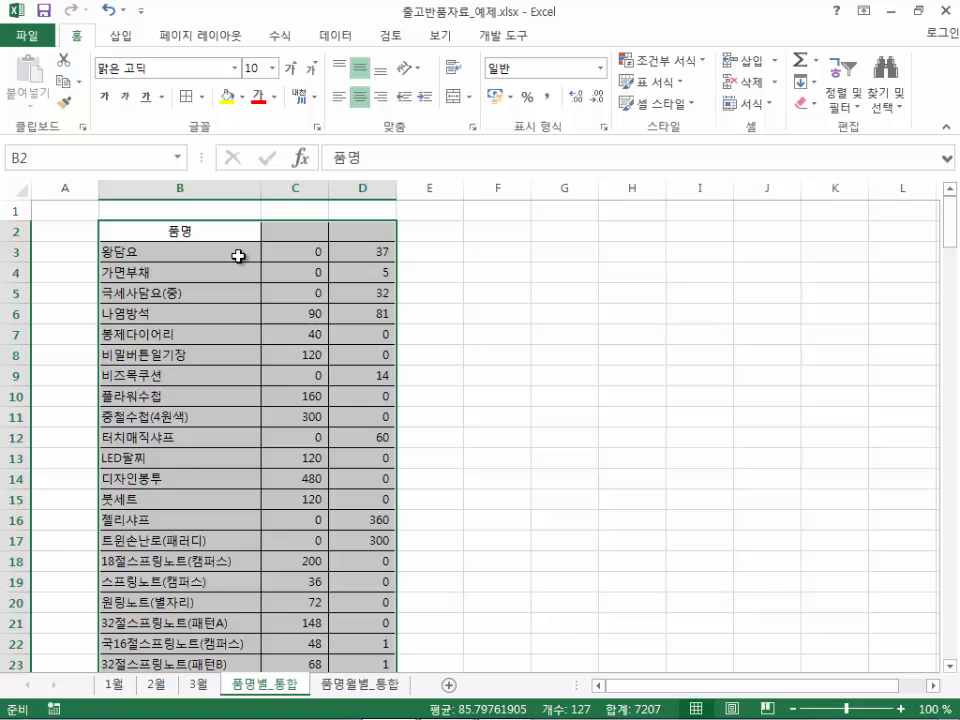
Enter the missing column headers of the consolidated table: 출고 in C2 and 반품 in D2.
left_click(311, 228)
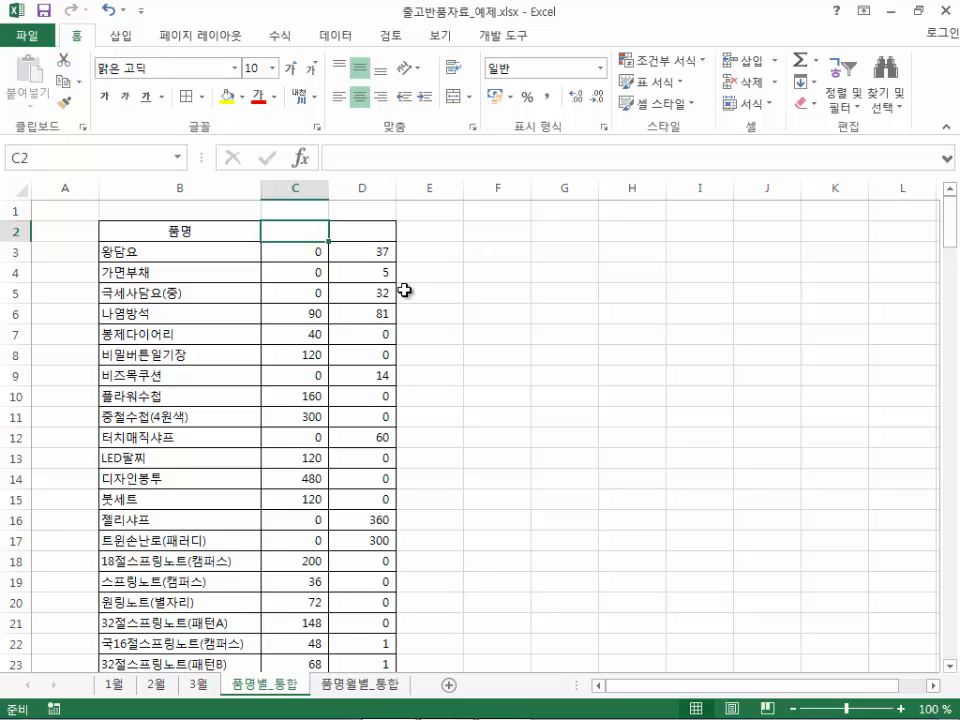
type("cn")
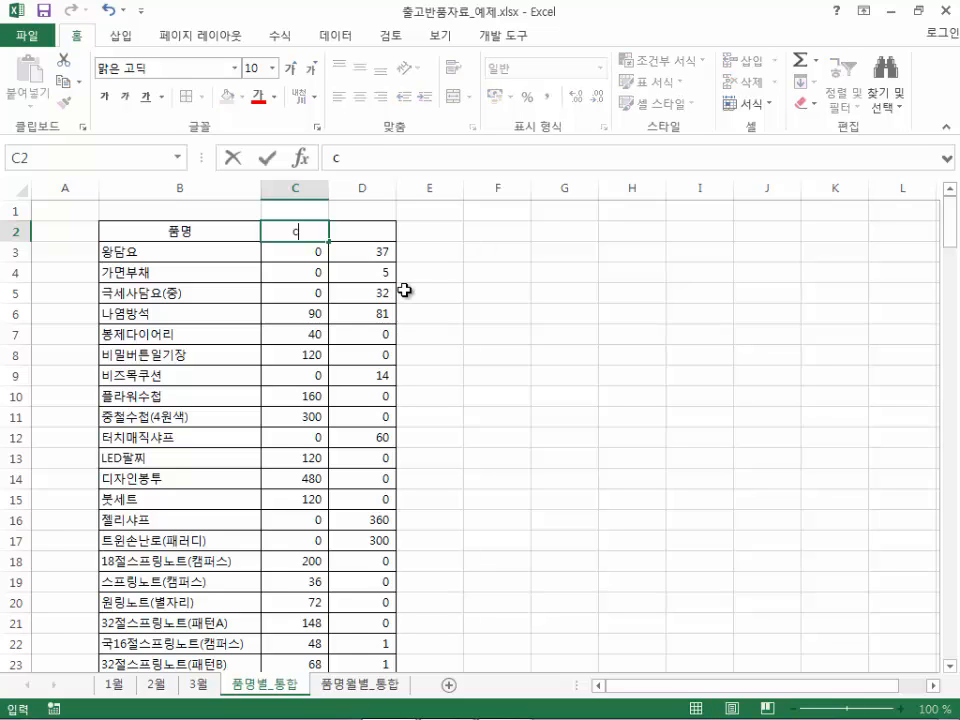
key("BackSpace")
key("BackSpace")
key("Hangul")
type("출고")
key("Return")
key("Up")
key("Right")
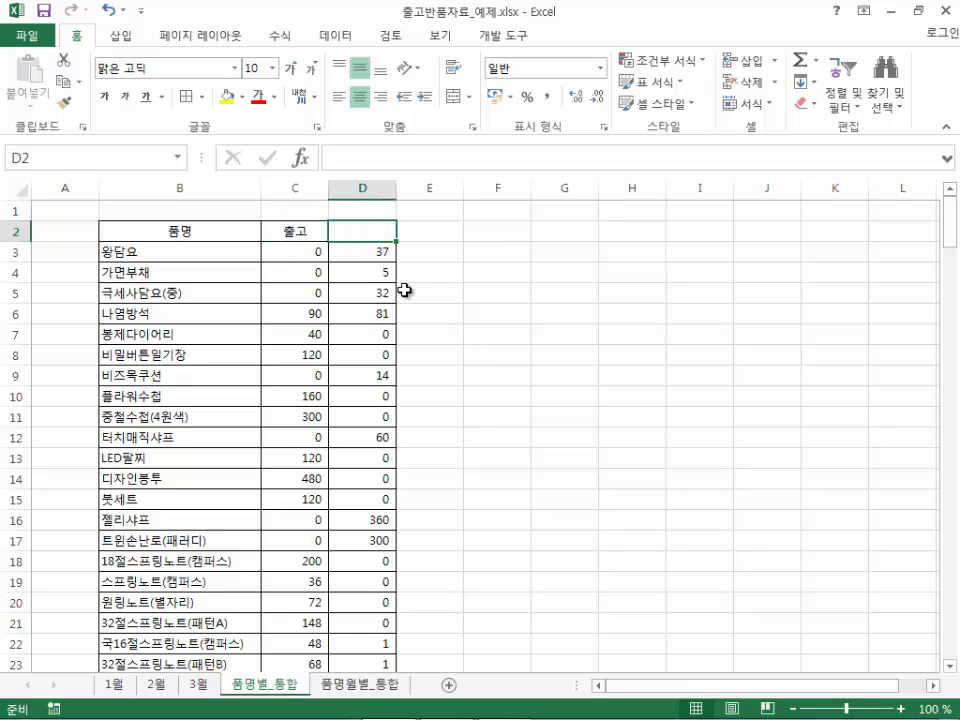
type("반품")
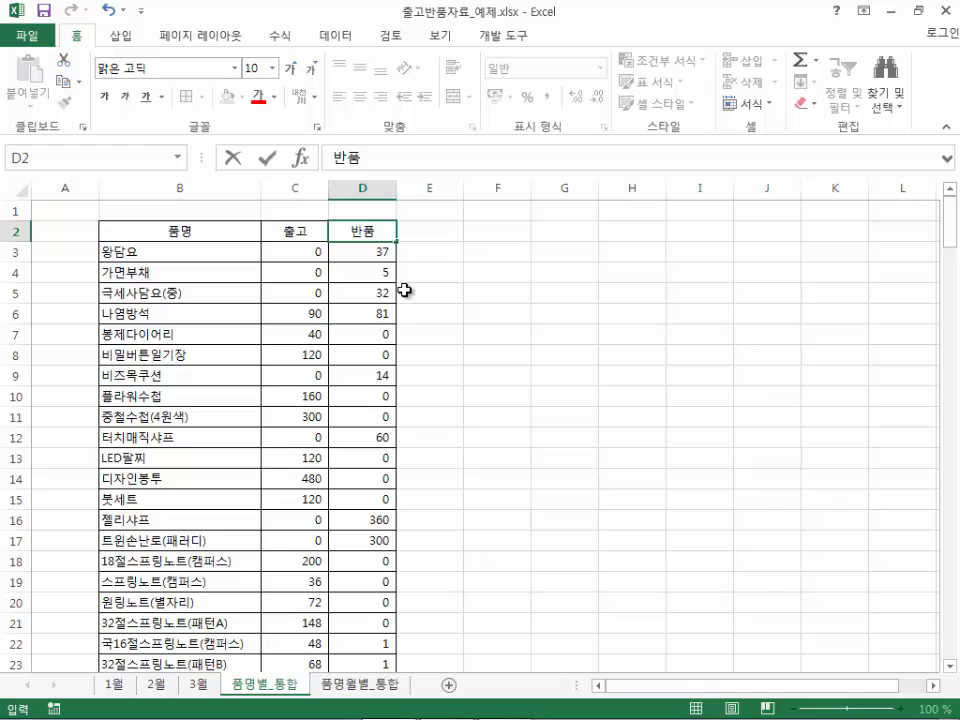
key("Return")
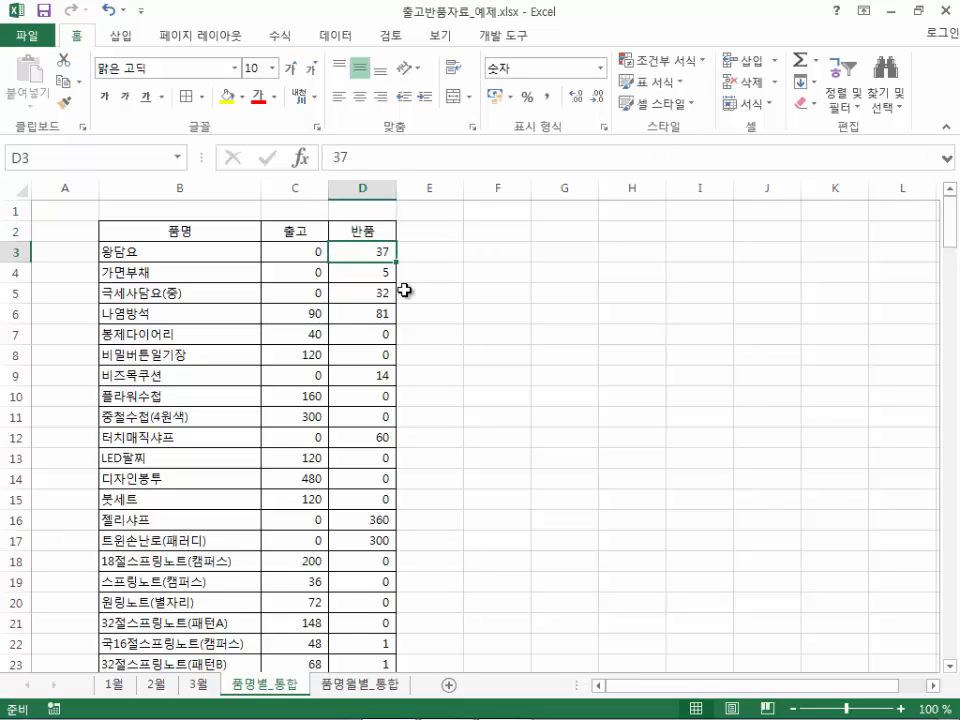
left_click(206, 372)
left_click(180, 270)
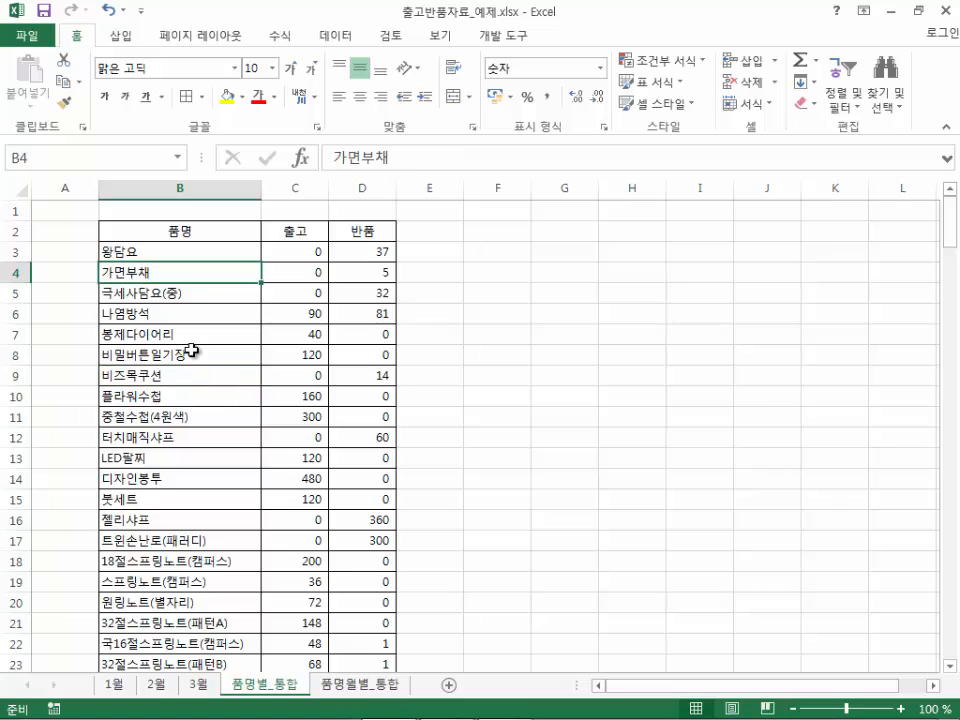
scroll(191, 350, "down", 5)
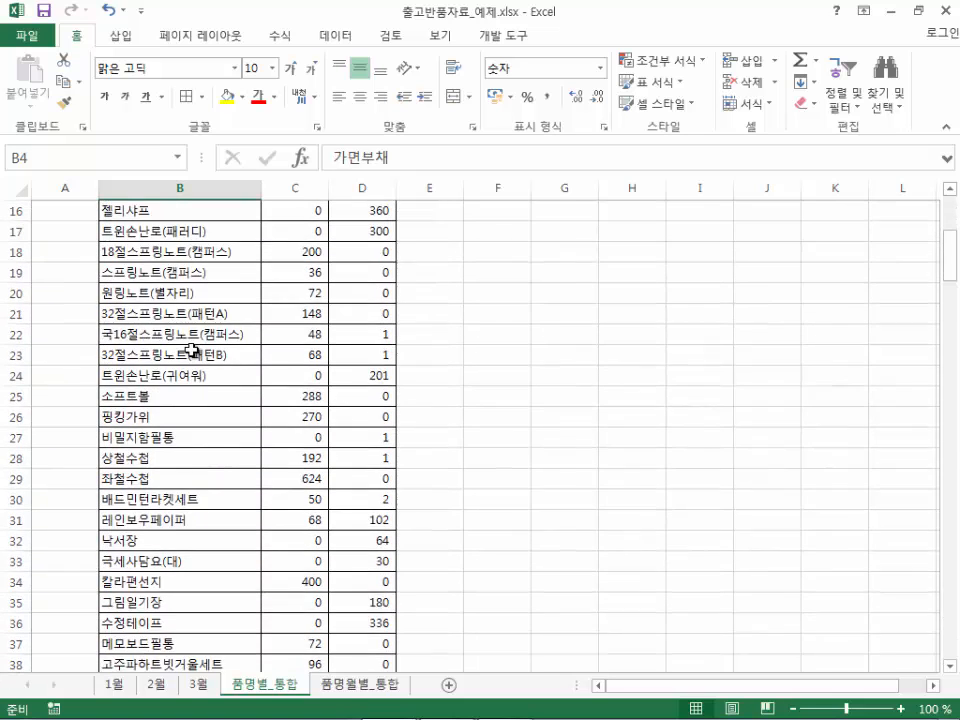
scroll(191, 350, "down", 1)
scroll(191, 350, "up", 6)
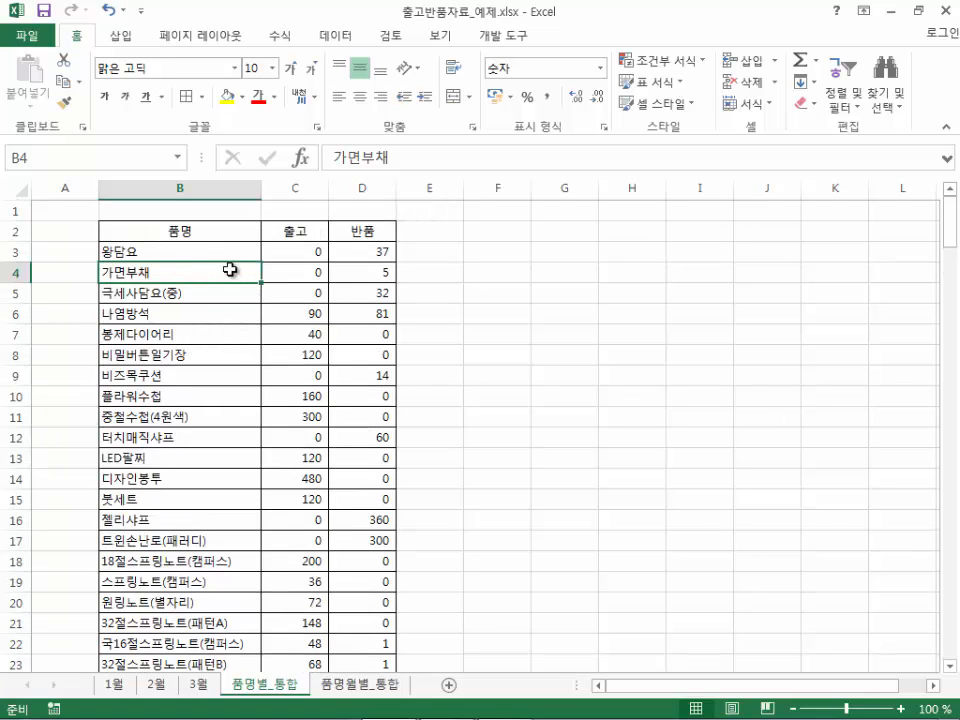
left_click(302, 253)
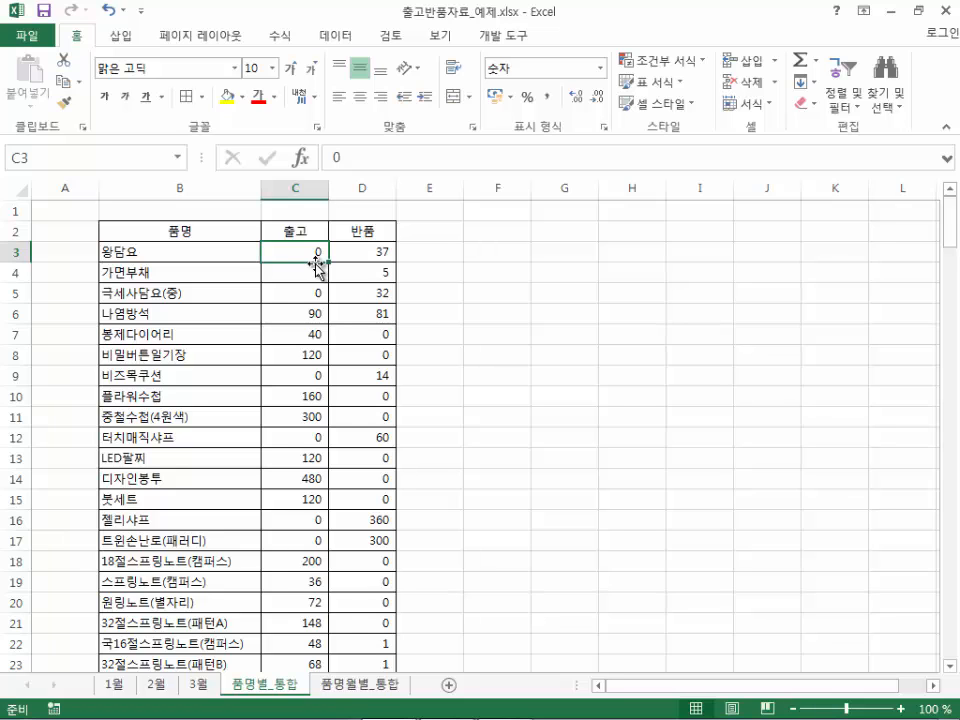
Start a consolidation at cell B2 of the 품명월별_통합 sheet and add range B1:D20 of the 1월 sheet as a reference.
left_click(367, 688)
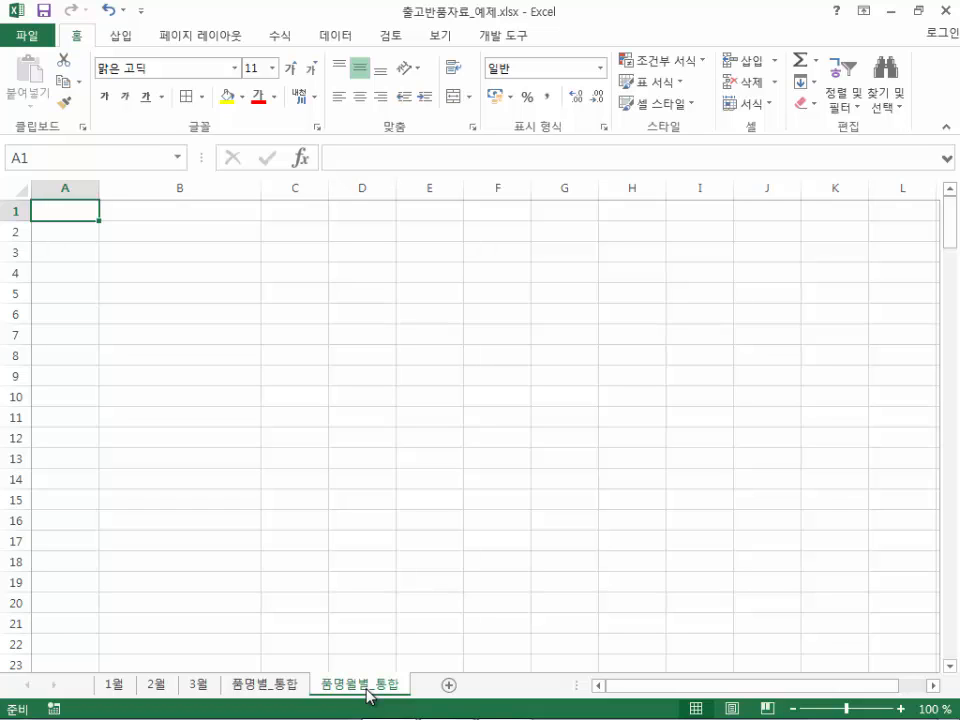
left_click(204, 229)
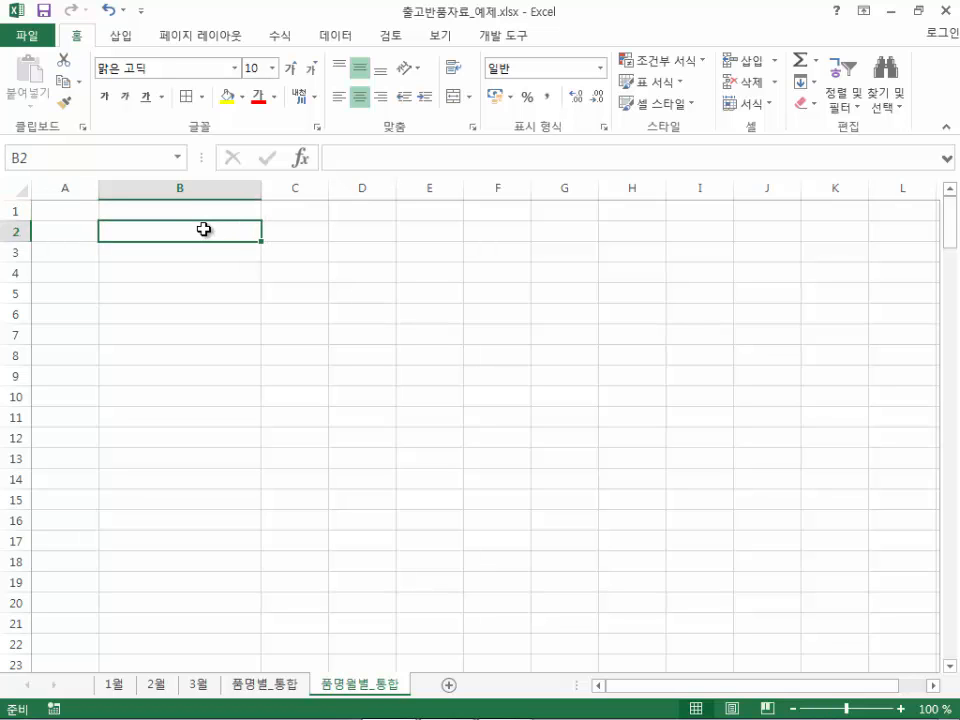
left_click(337, 40)
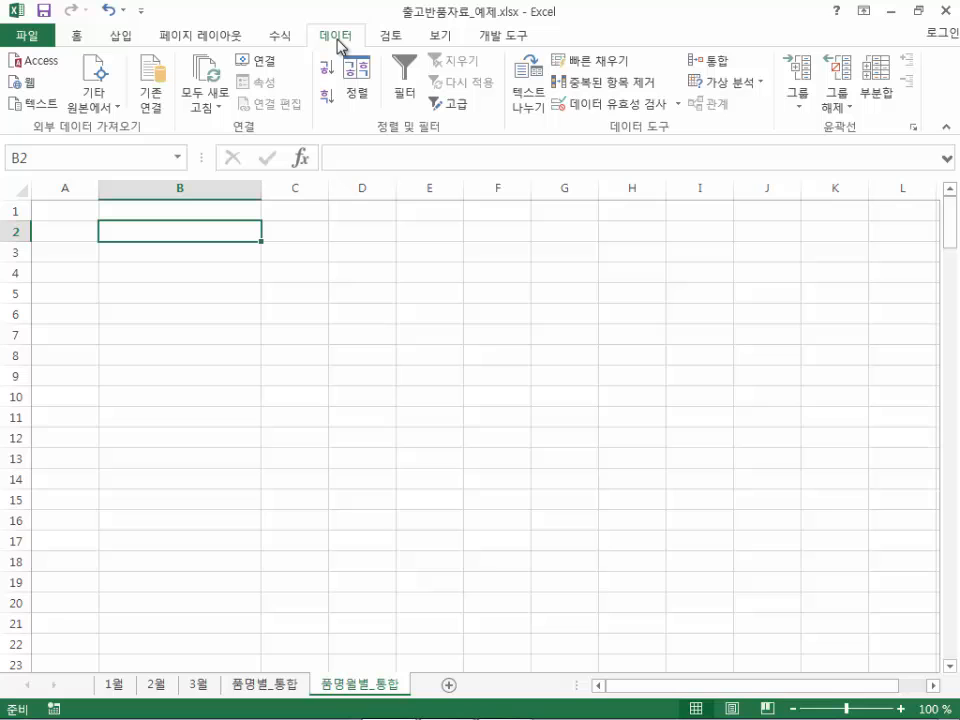
left_click(714, 62)
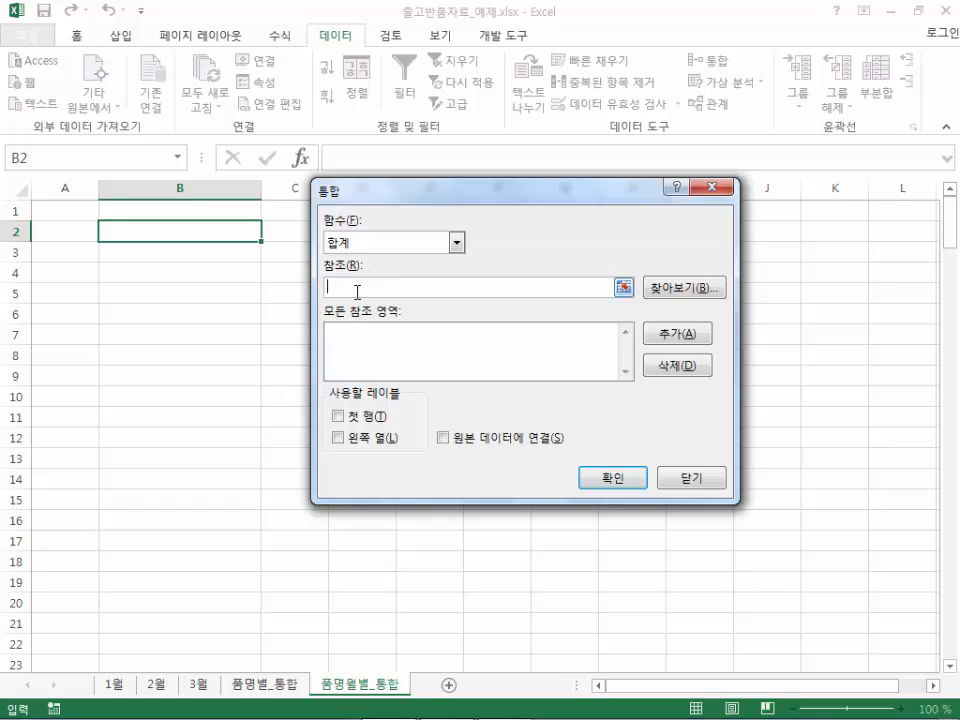
left_click(122, 688)
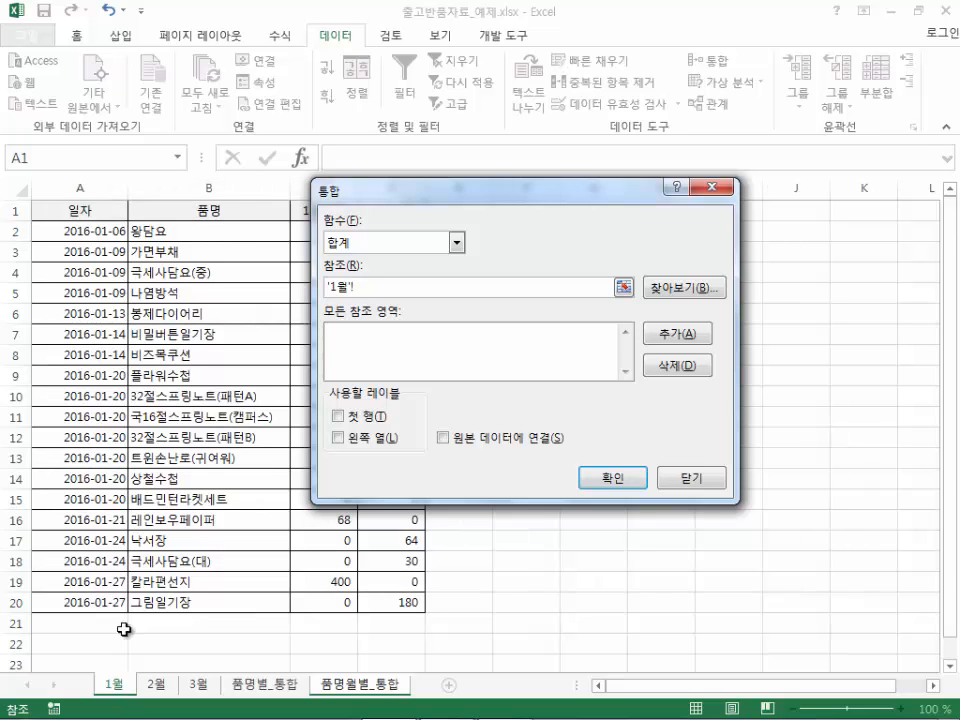
left_click_drag(400, 180, 556, 90)
left_click_drag(169, 212, 384, 608)
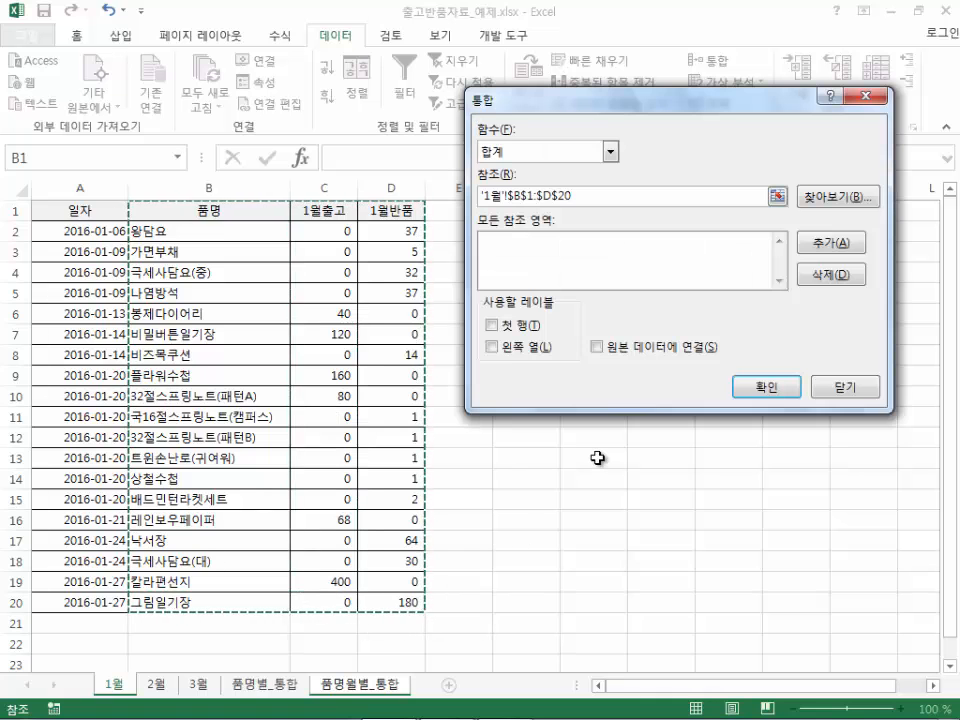
left_click(805, 252)
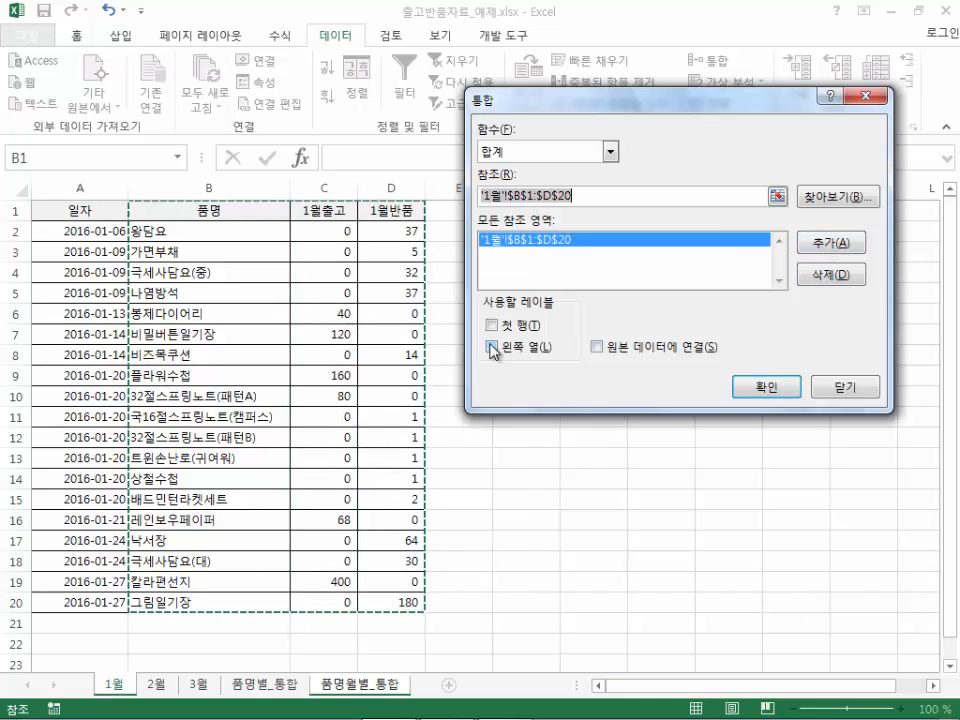
Add range B1:D17 of the 2월 sheet to the references of this consolidation.
left_click(156, 686)
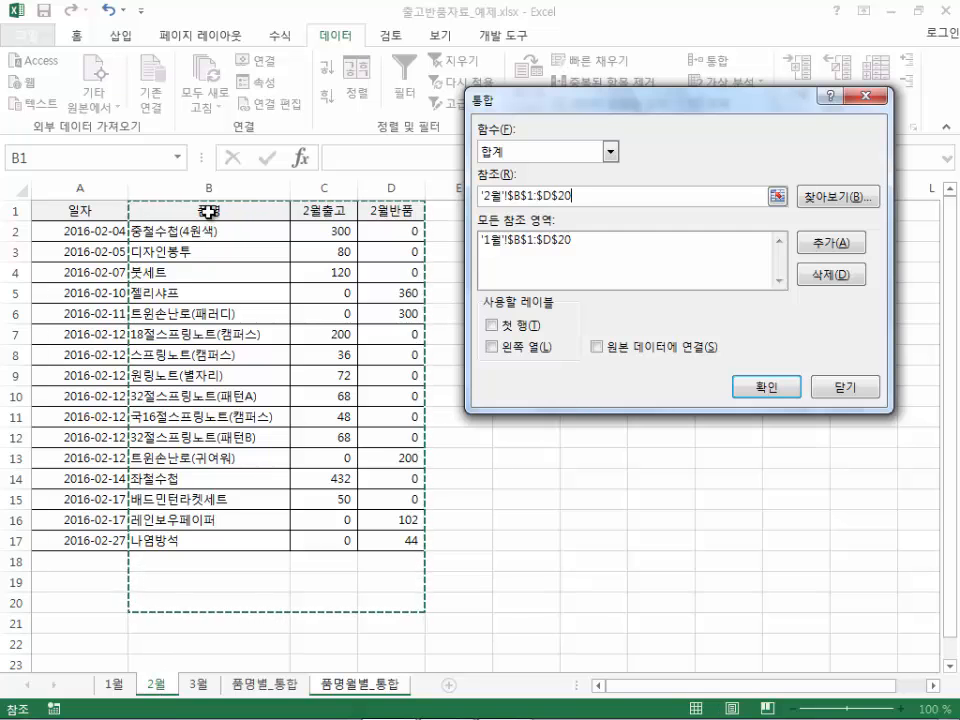
left_click_drag(204, 208, 400, 541)
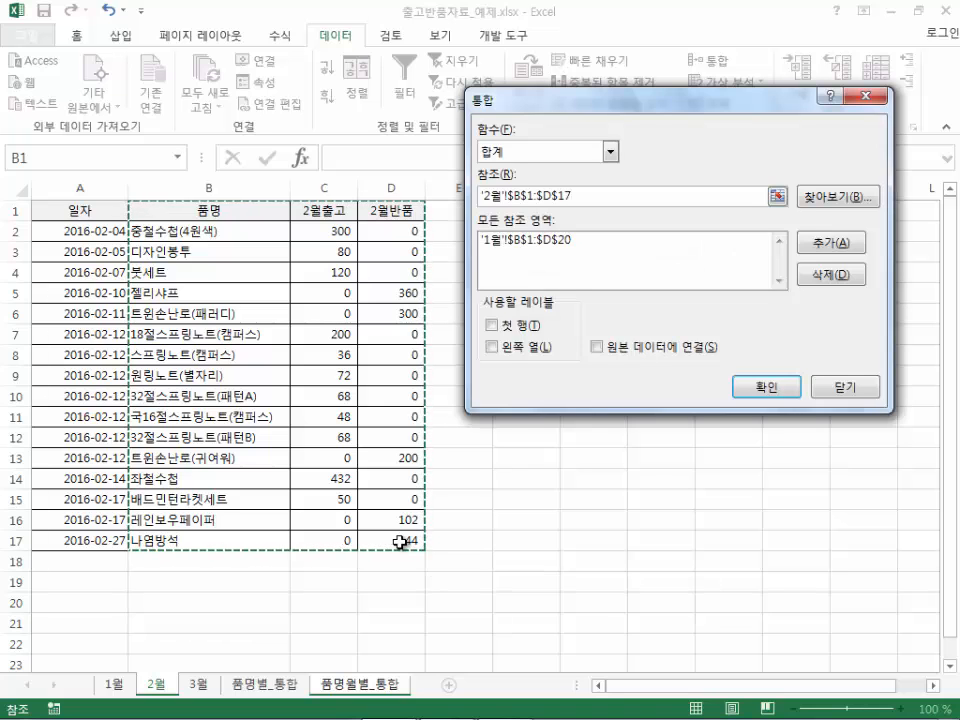
left_click(820, 246)
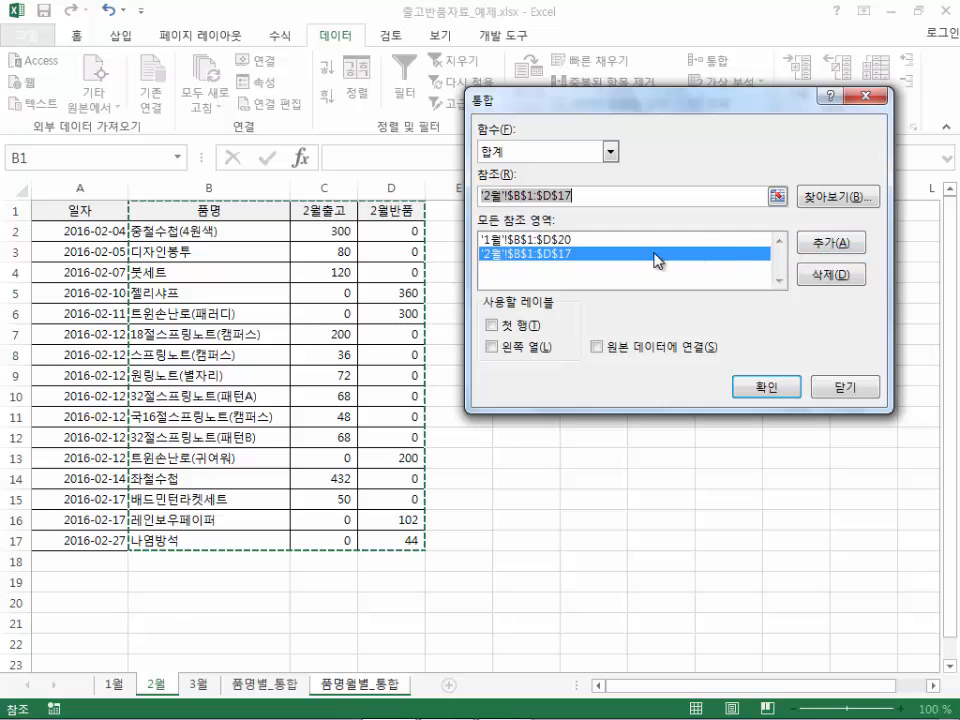
Add range B1:D19 of the 3월 sheet to the references of this consolidation.
left_click(197, 684)
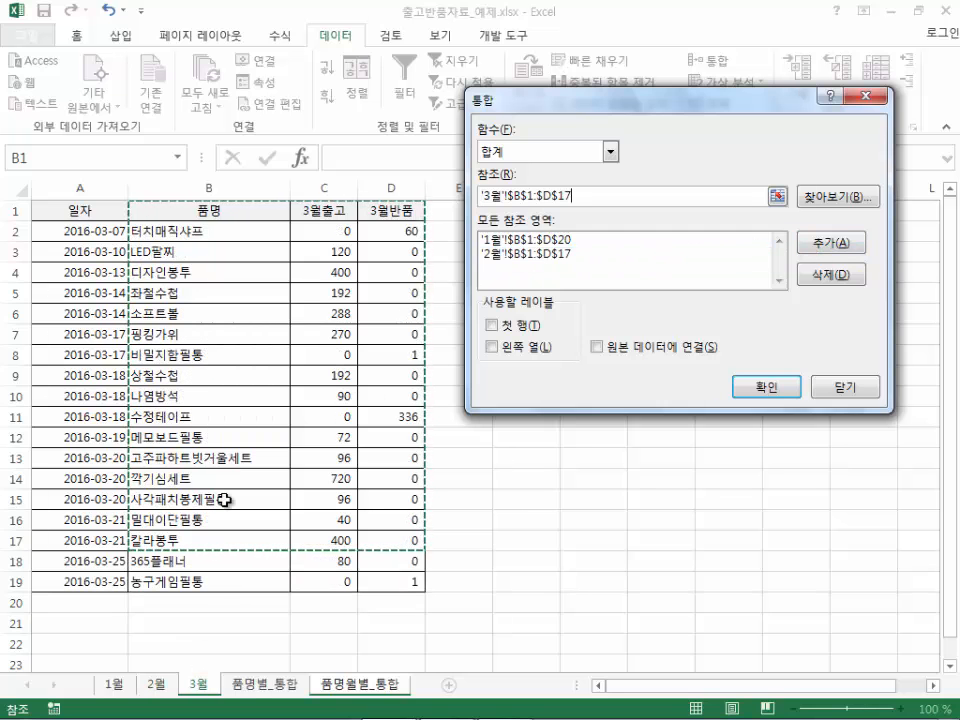
left_click_drag(200, 209, 390, 579)
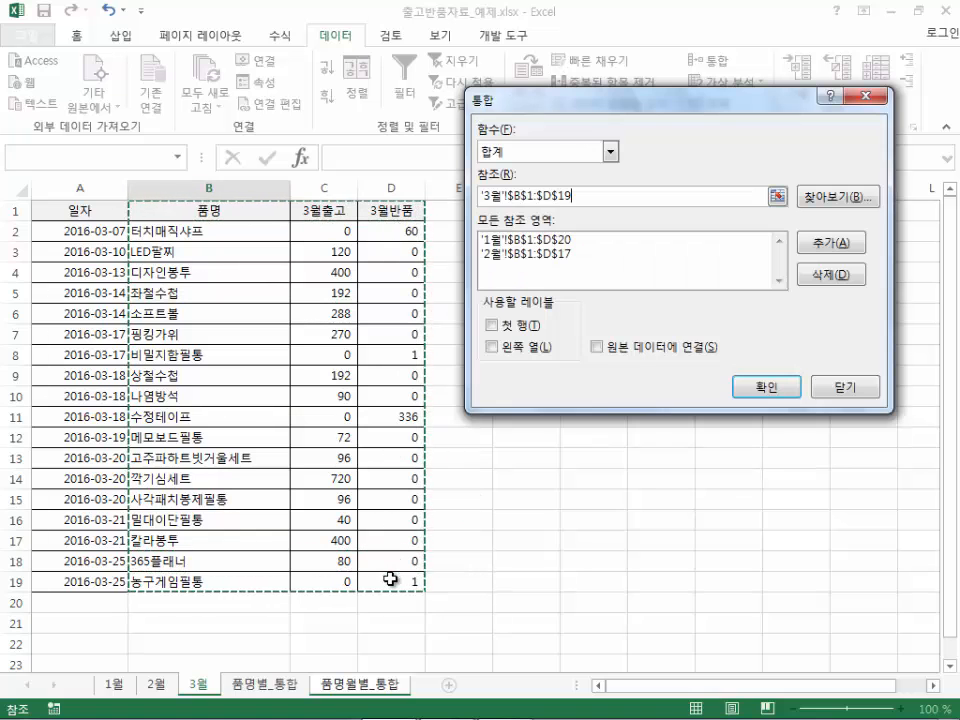
left_click(813, 244)
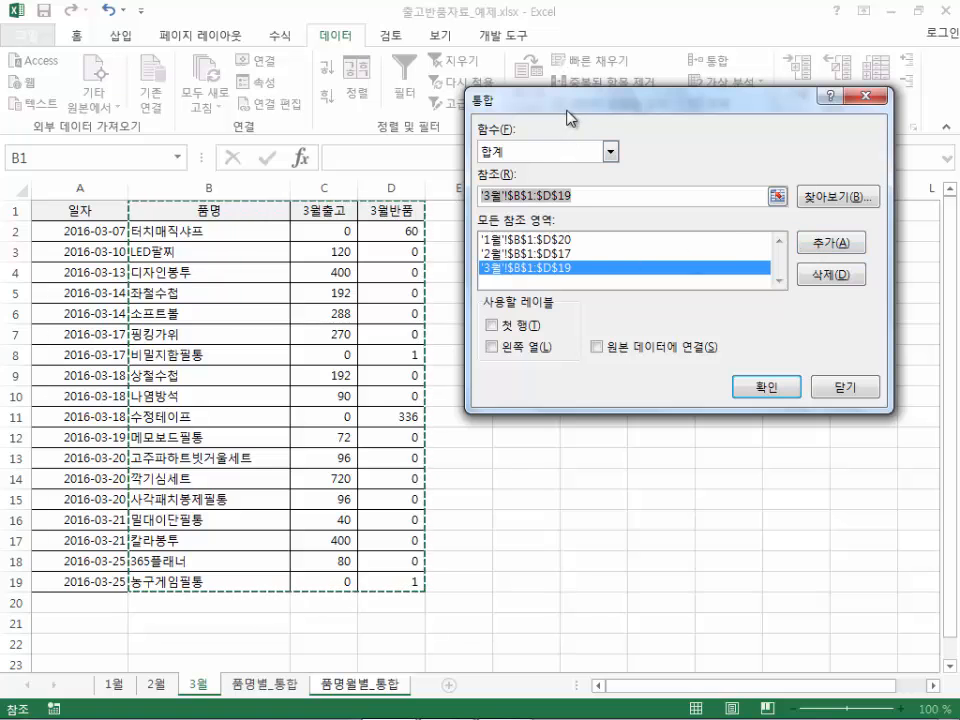
Use both the top row (첫 행) and the left column (왼쪽 열) as labels and run the consolidation.
left_click_drag(572, 100, 540, 137)
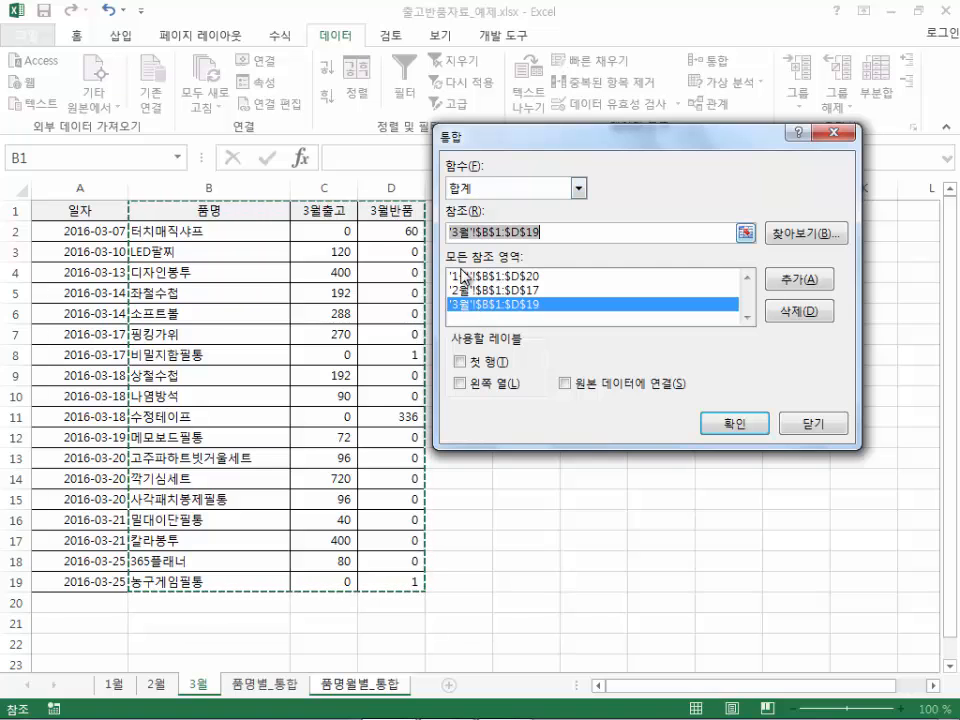
left_click(460, 386)
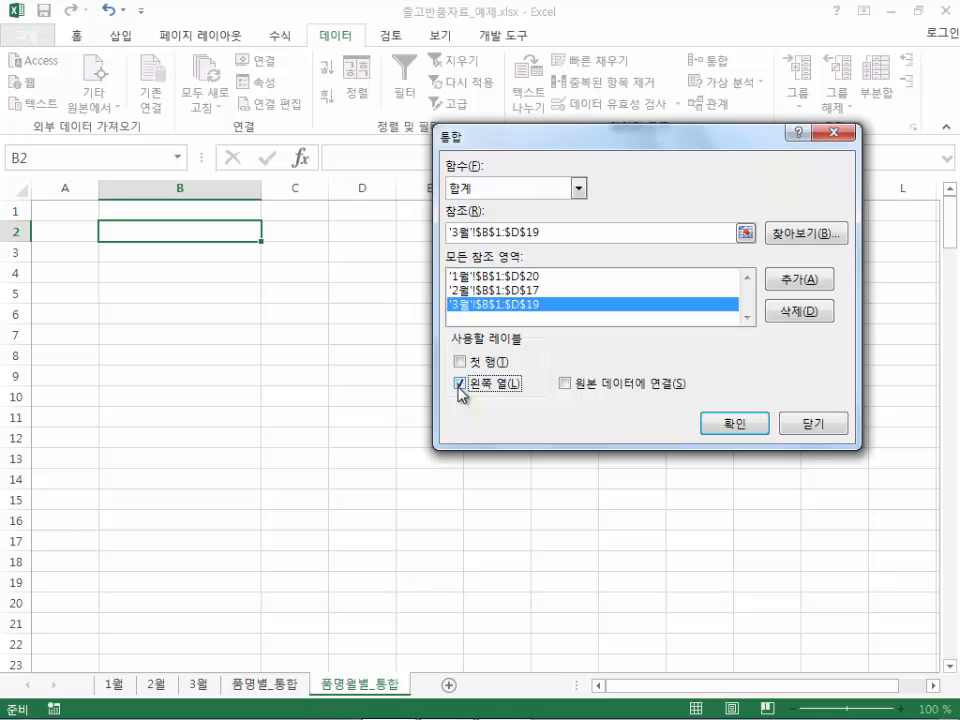
left_click(460, 362)
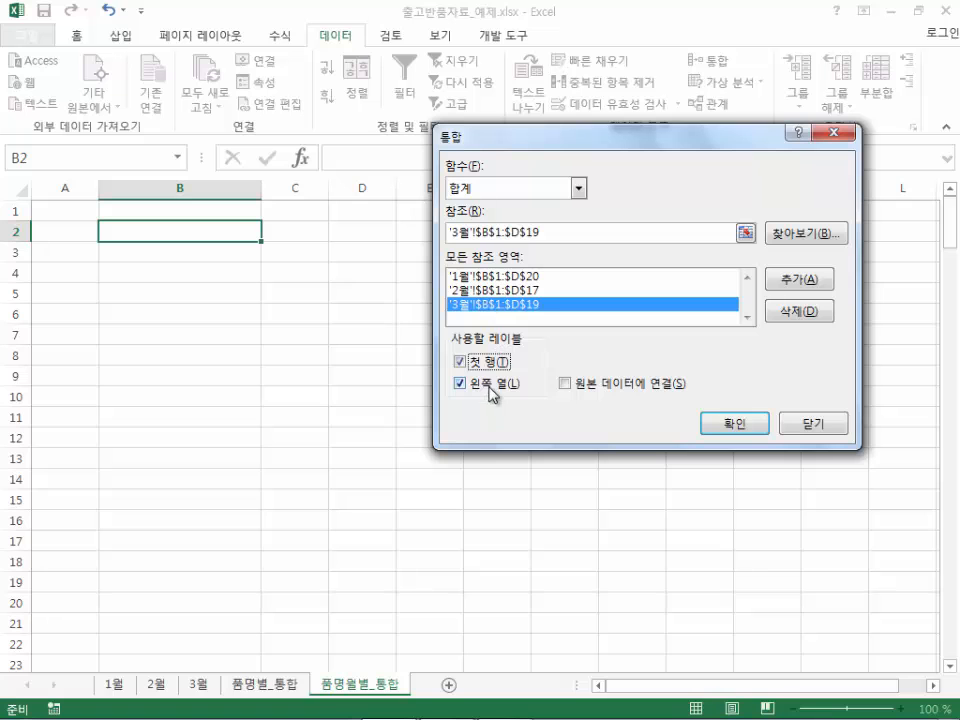
left_click(742, 424)
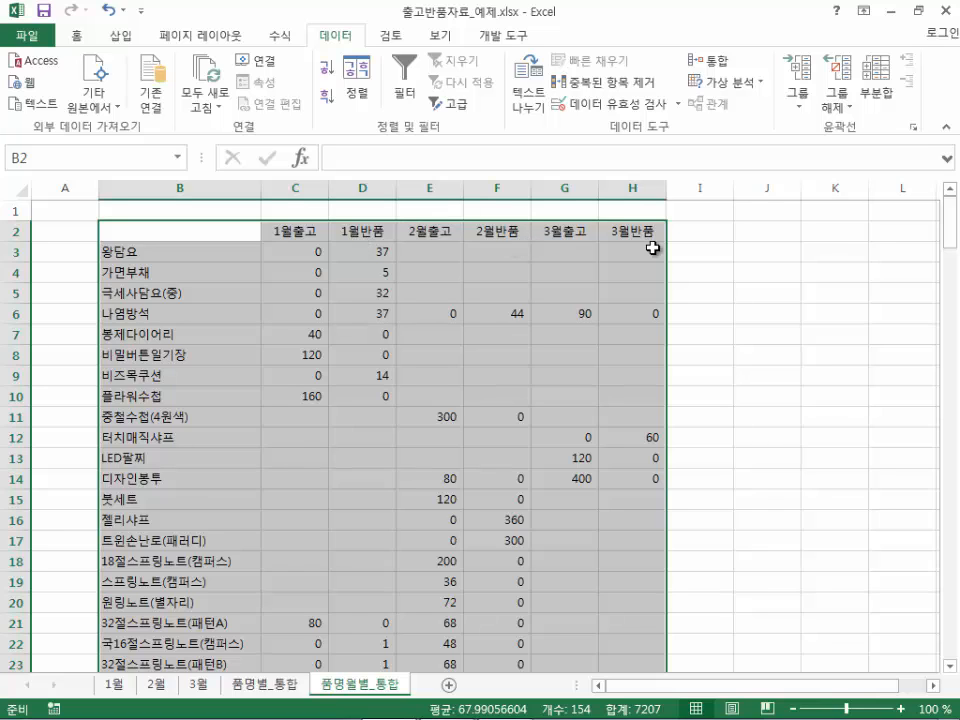
Apply all borders (모든 테두리) to the whole consolidated table on the 품명월별_통합 sheet.
left_click(79, 37)
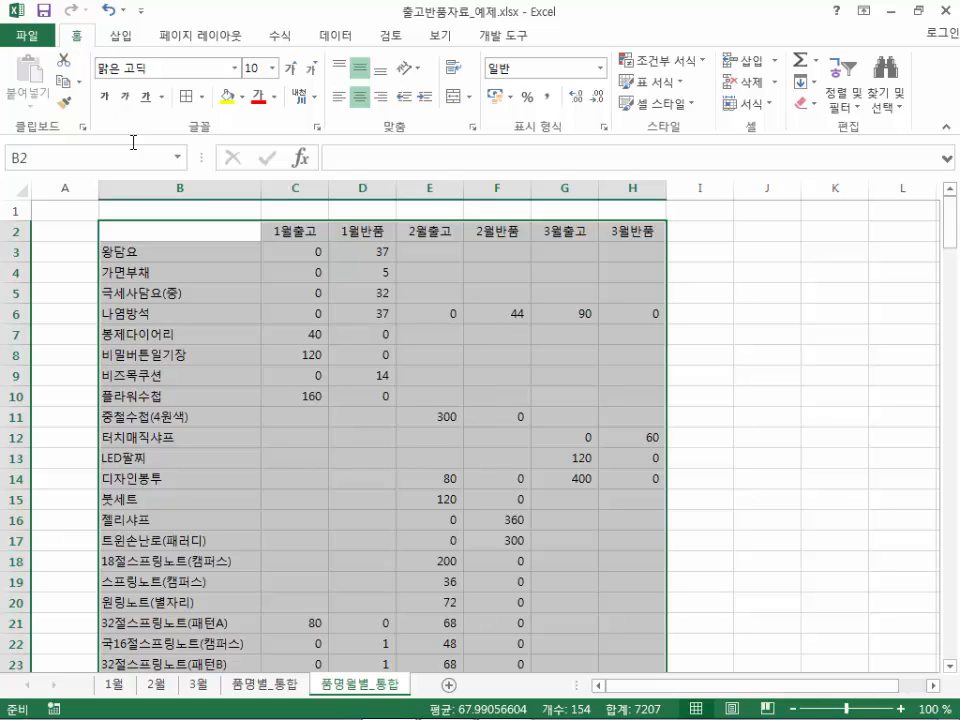
left_click(202, 97)
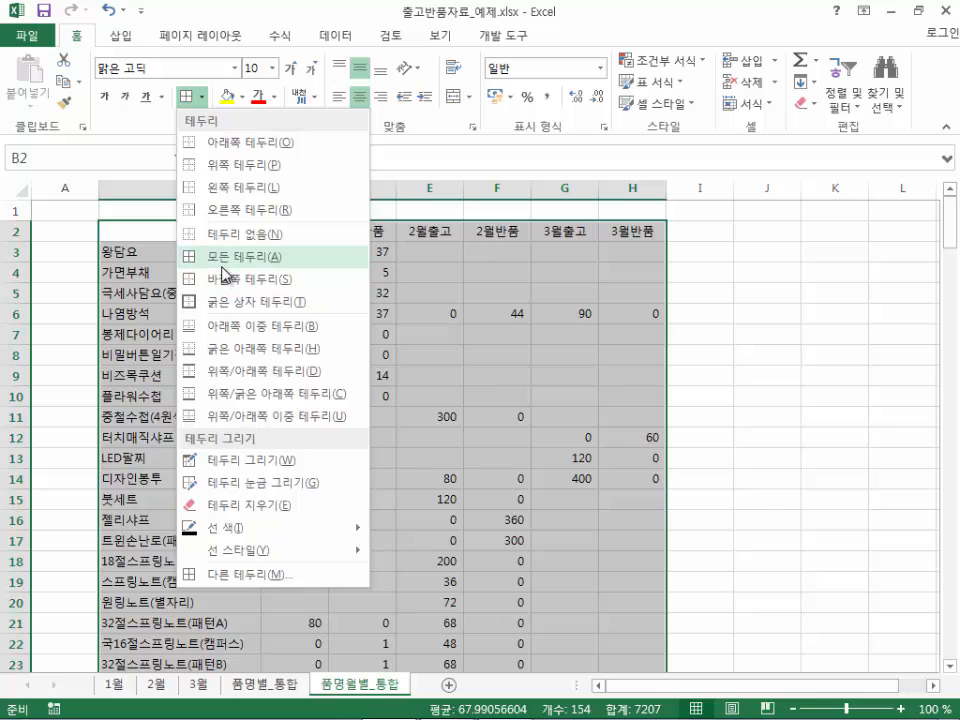
left_click(228, 268)
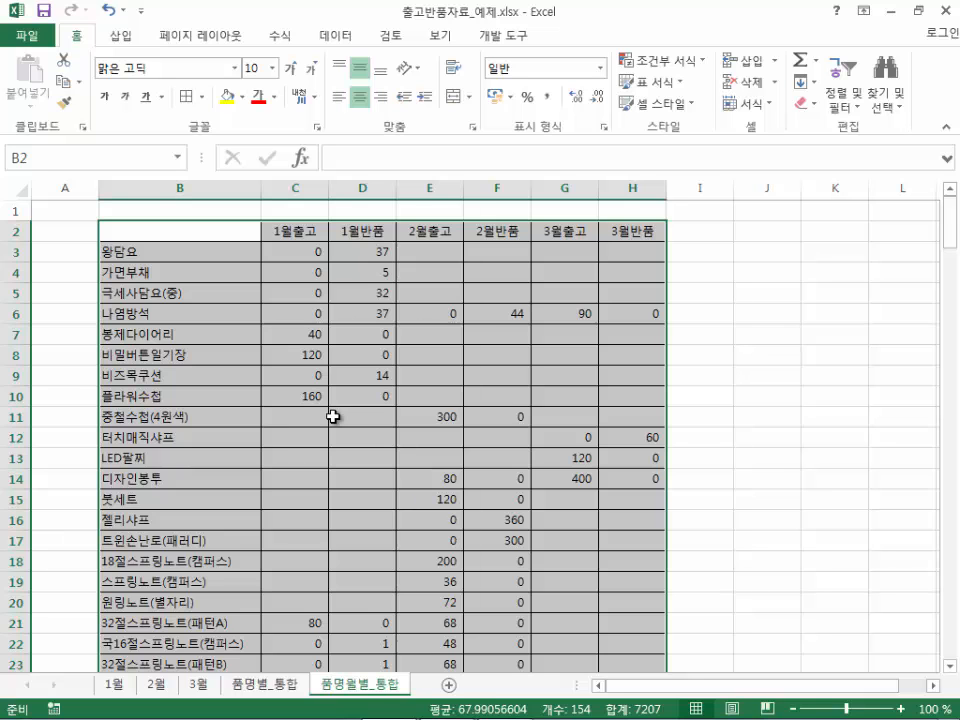
left_click(333, 417)
left_click_drag(148, 251, 154, 602)
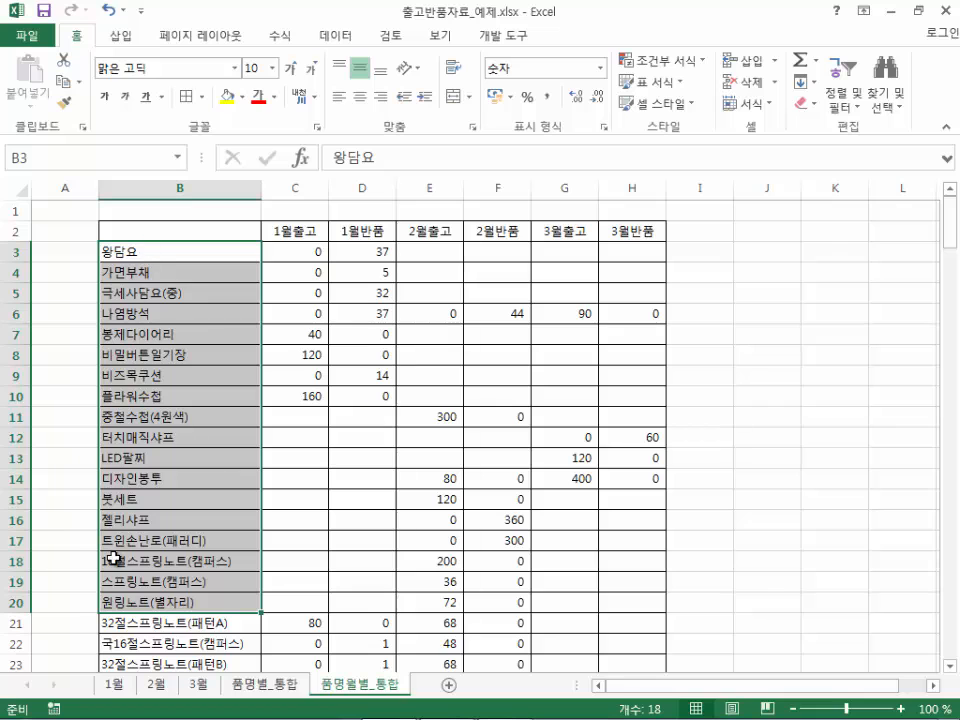
left_click(298, 231)
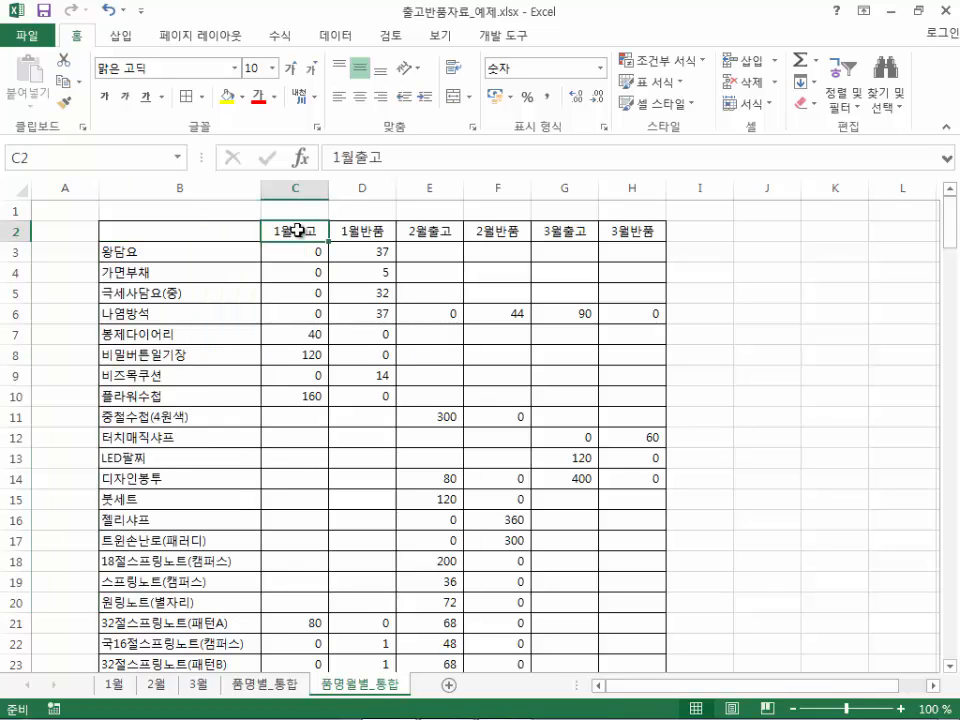
left_click_drag(298, 231, 633, 234)
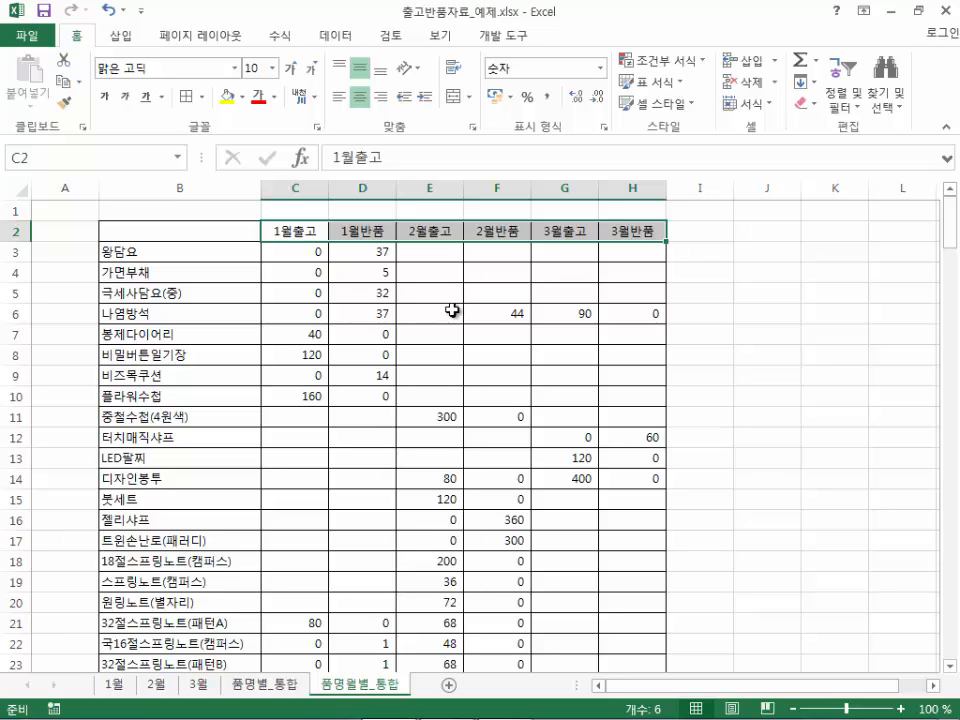
Enter 품명 as the header in the empty cell B2 and return to the 품명별_통합 sheet.
left_click(163, 233)
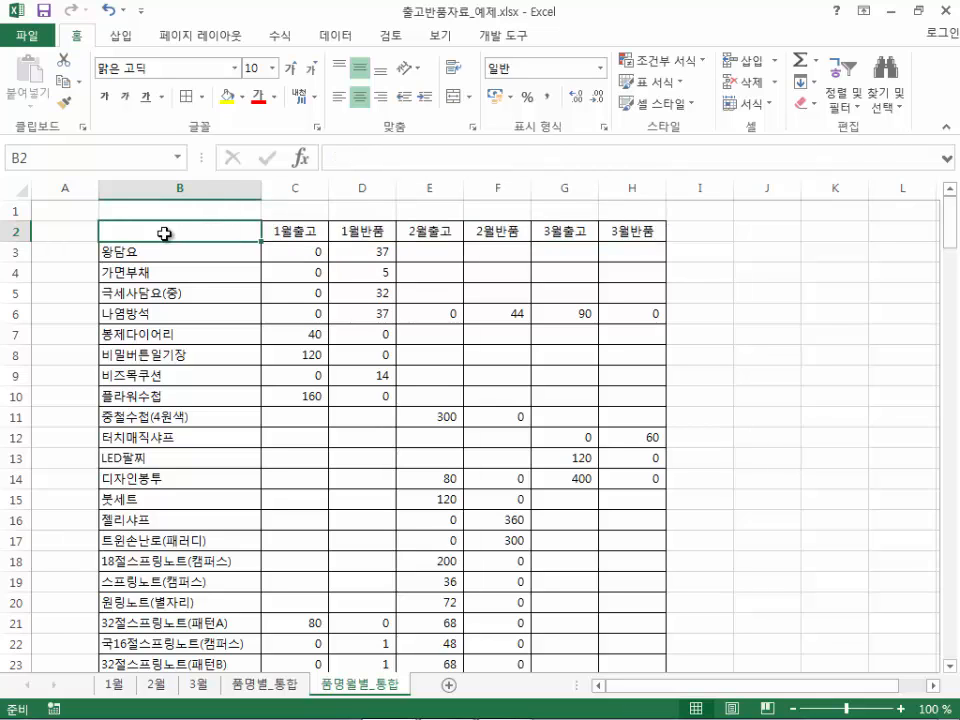
type("품명")
key("Return")
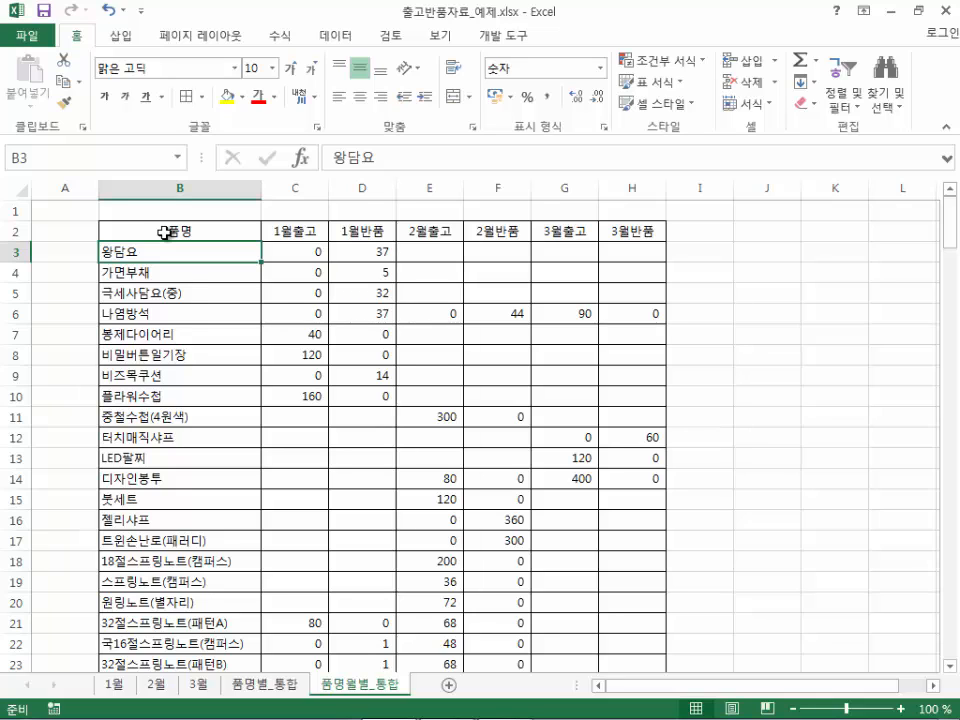
left_click(274, 687)
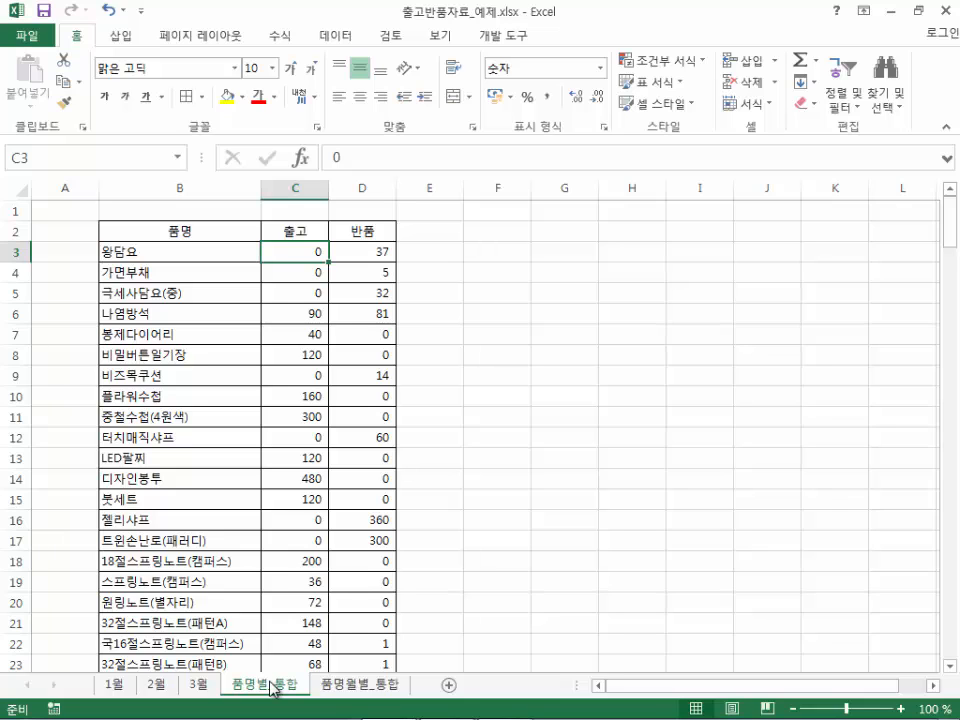
Examine the 출고 quantities per product in the consolidated table on the 품명별_통합 sheet.
left_click(302, 293)
left_click(290, 342)
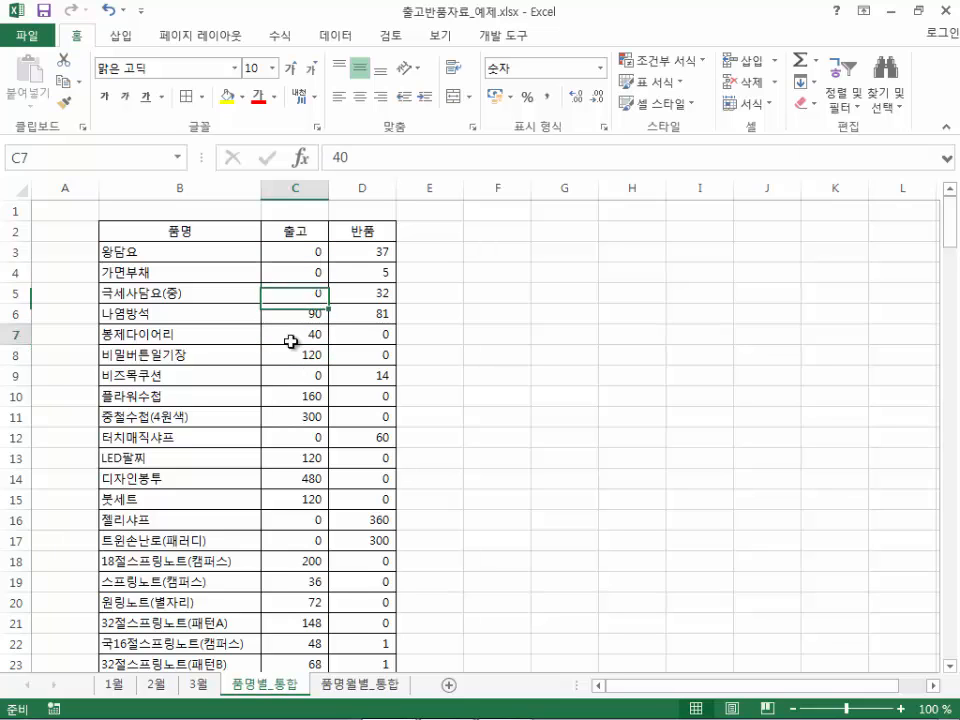
left_click(296, 394)
left_click(300, 437)
left_click(300, 478)
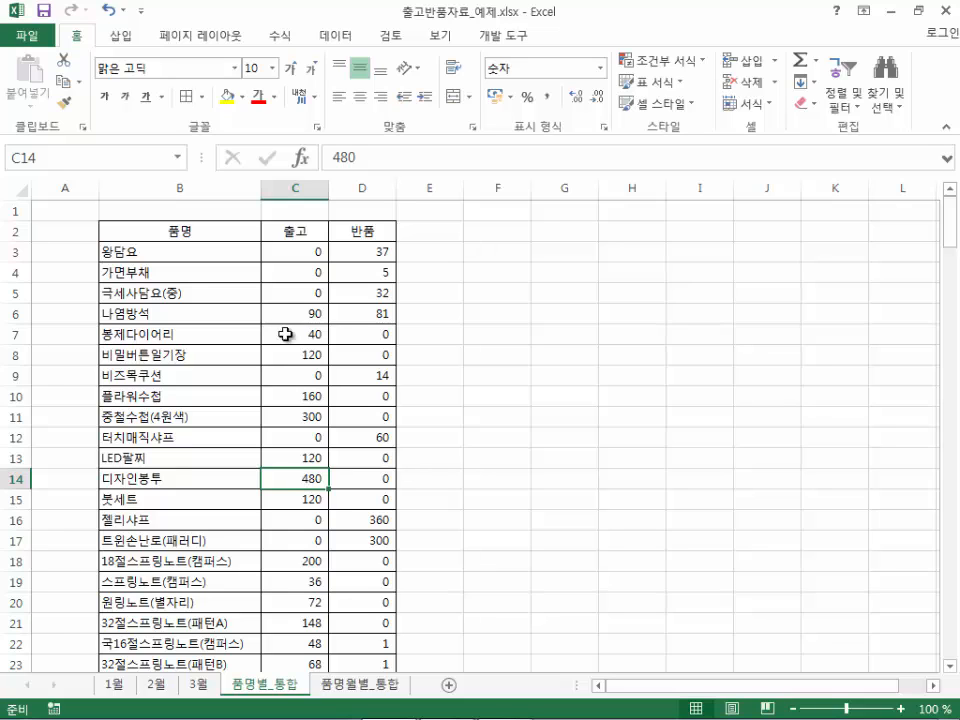
left_click_drag(314, 257, 308, 282)
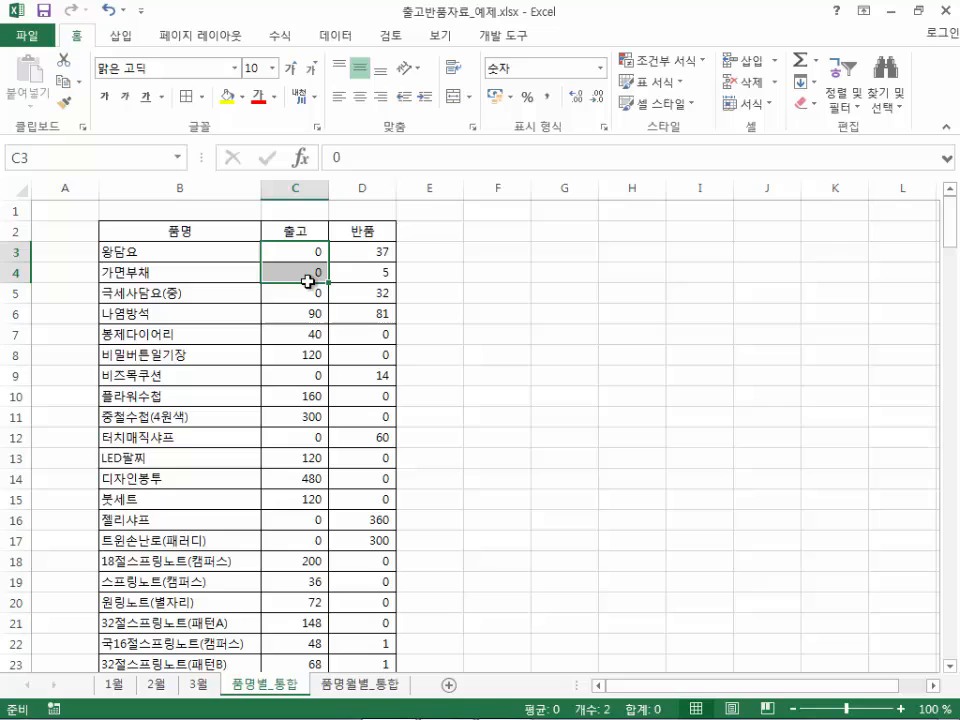
left_click(287, 333)
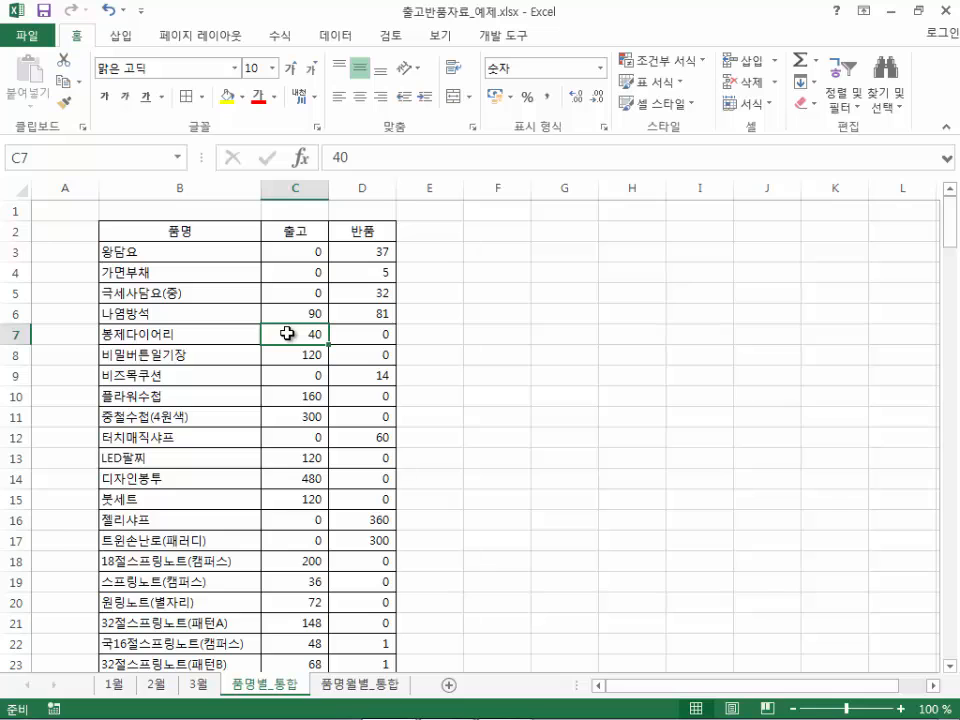
left_click(238, 292)
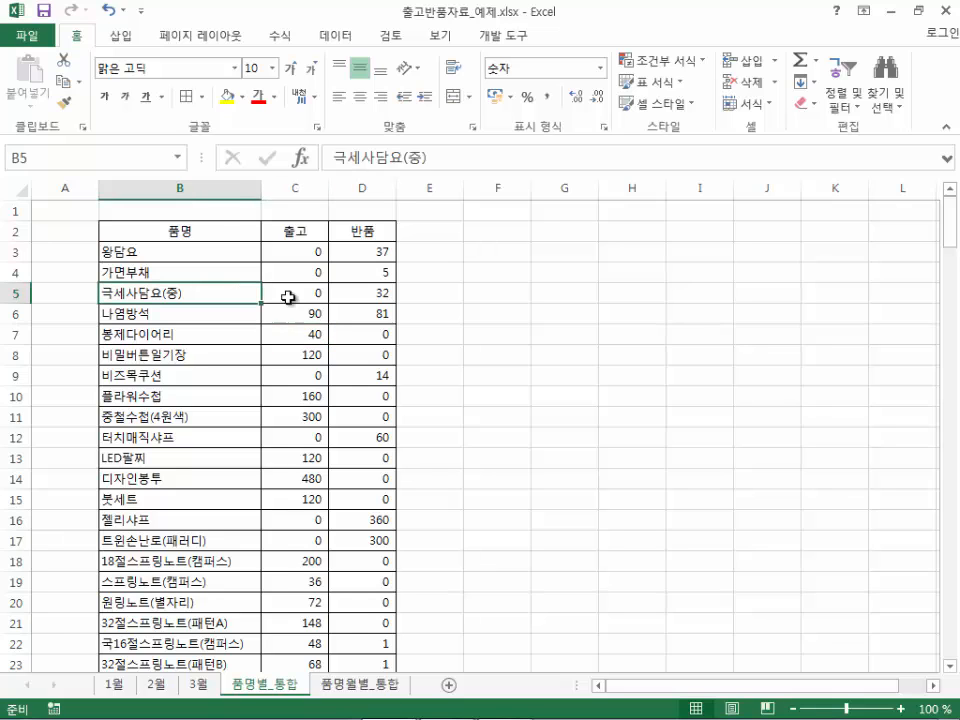
left_click(268, 333)
left_click(292, 396)
left_click(214, 392)
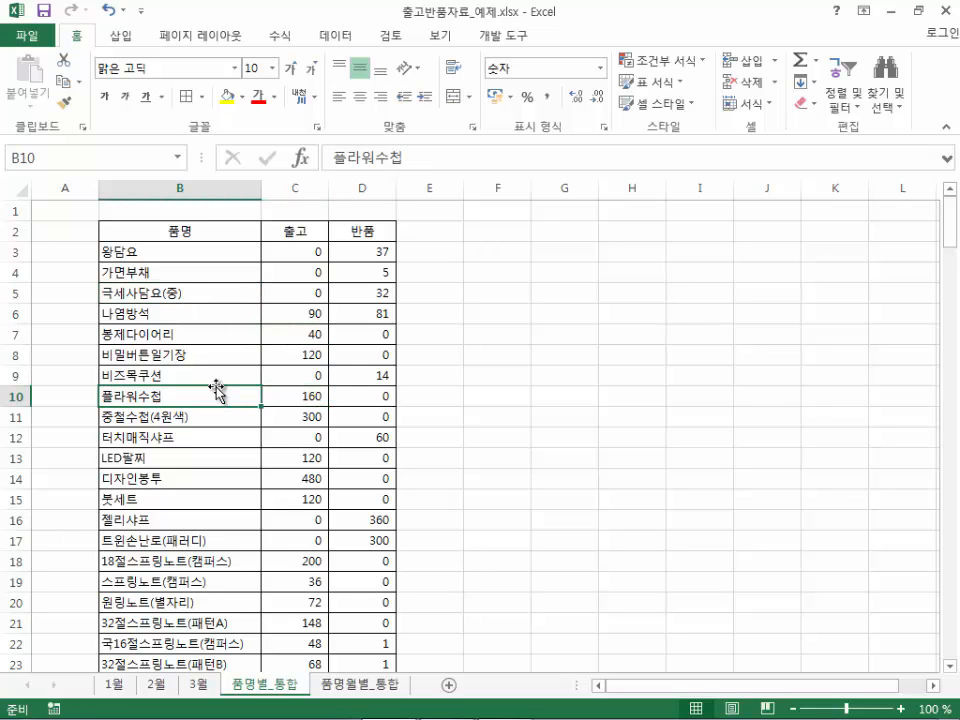
Turn on filtering for the consolidated table from its 품명 header in B2.
left_click(197, 232)
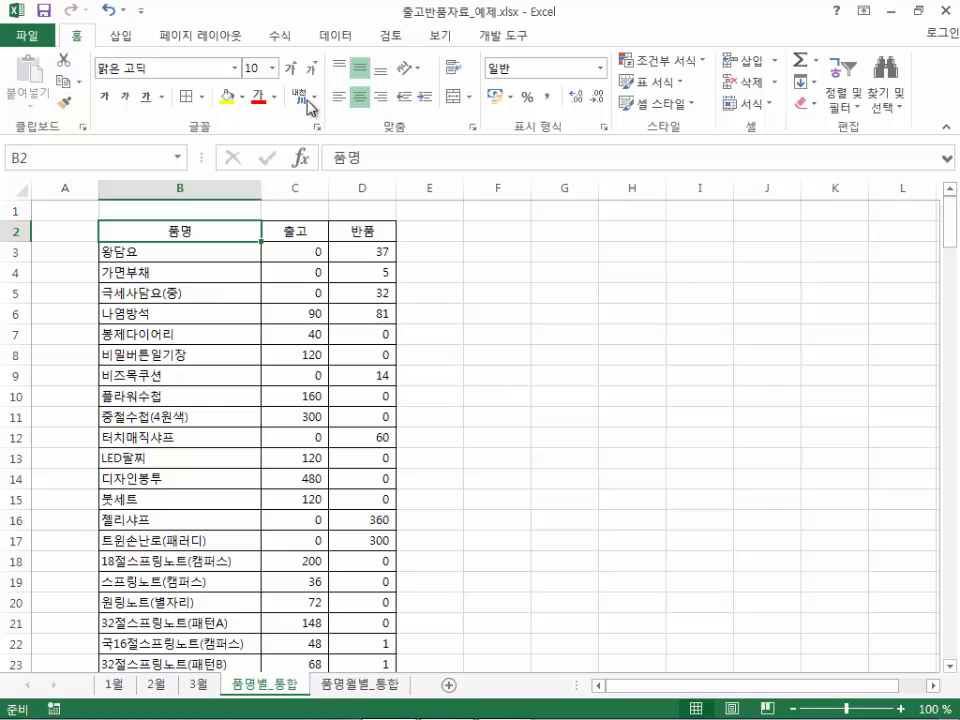
left_click(340, 46)
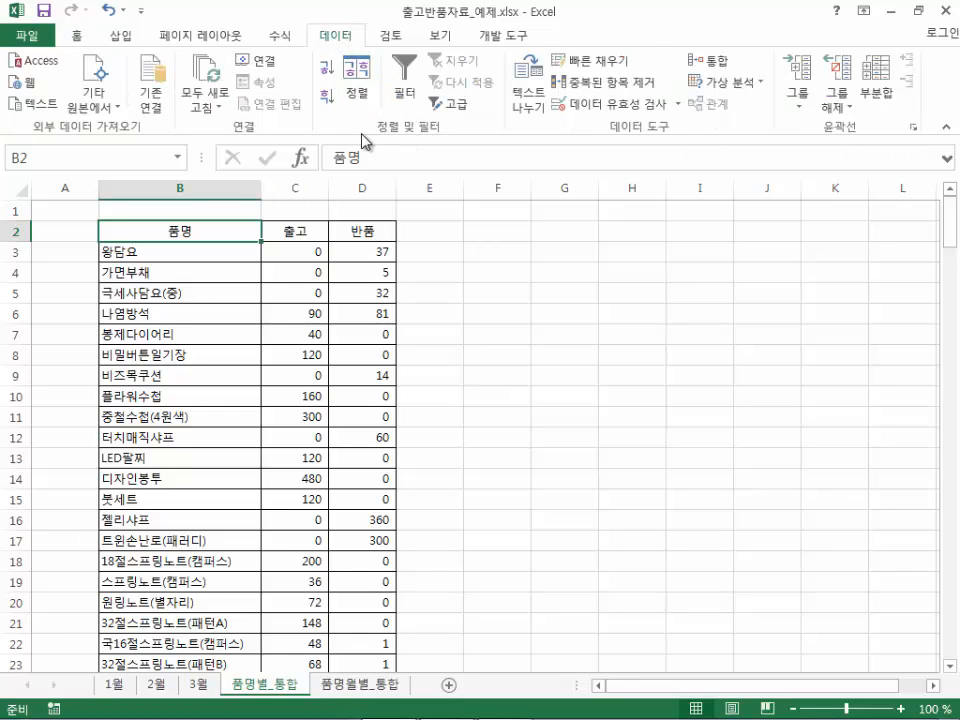
left_click(407, 90)
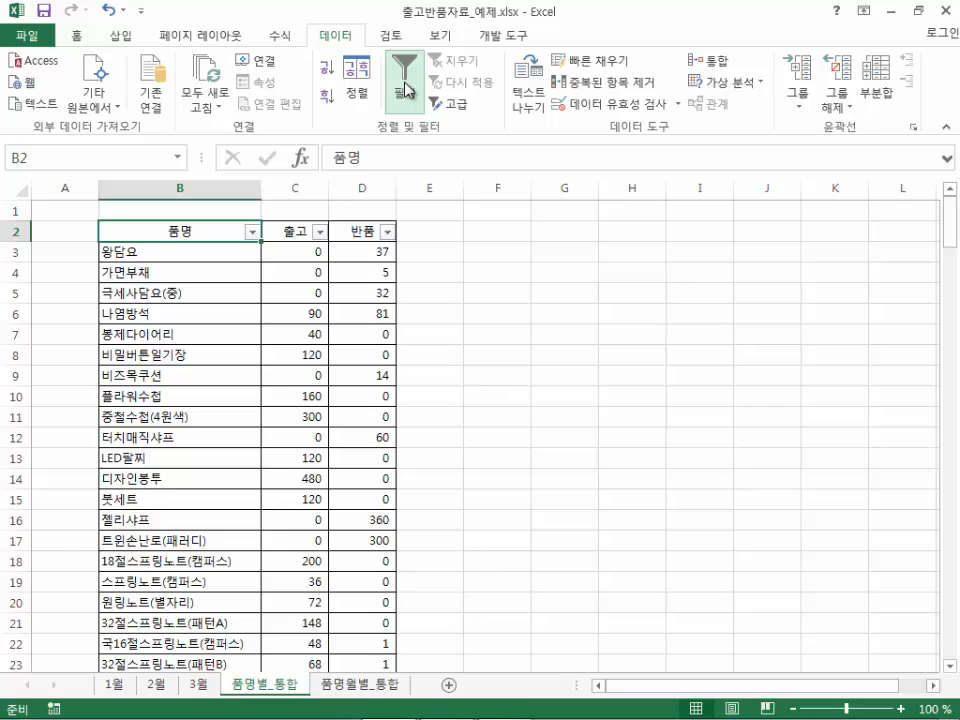
left_click(240, 260)
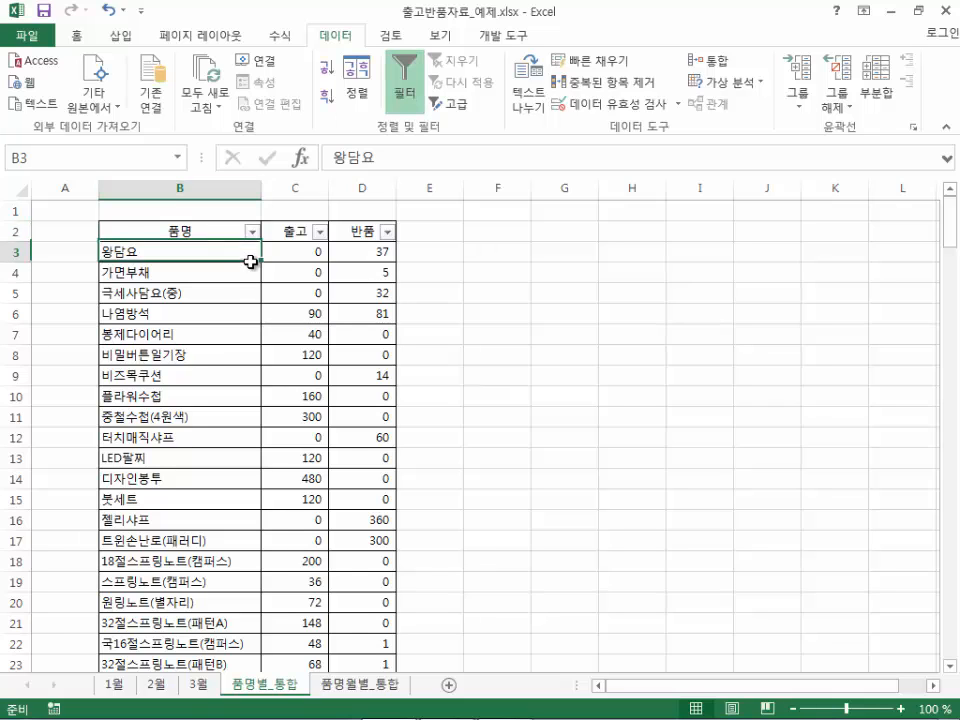
left_click(223, 229)
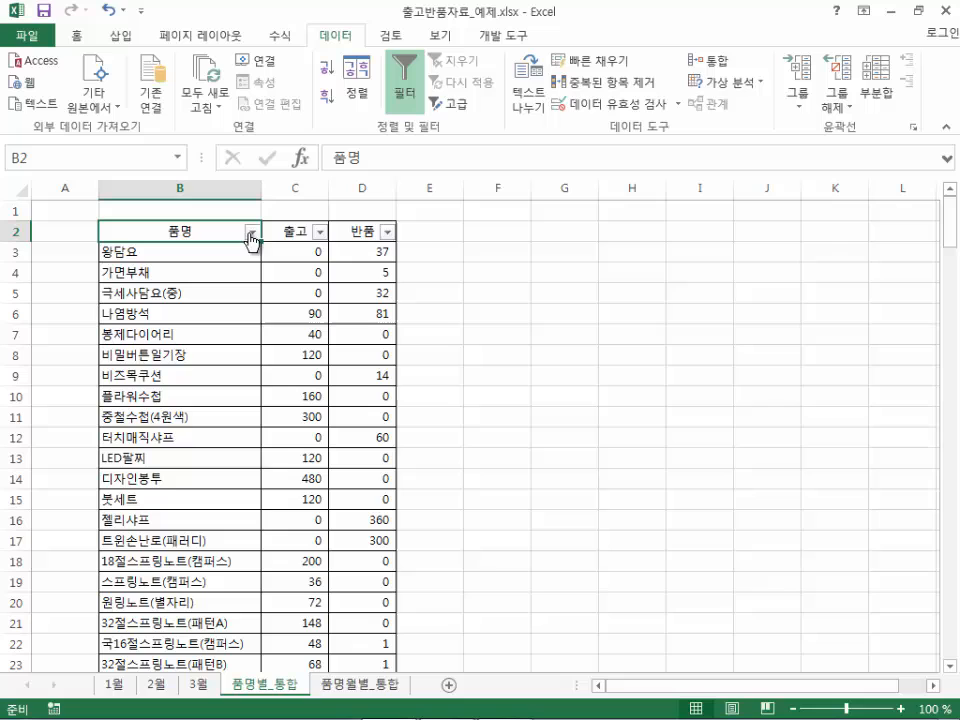
Filter the 출고 column with a number filter for values greater than or equal to 100.
left_click(320, 231)
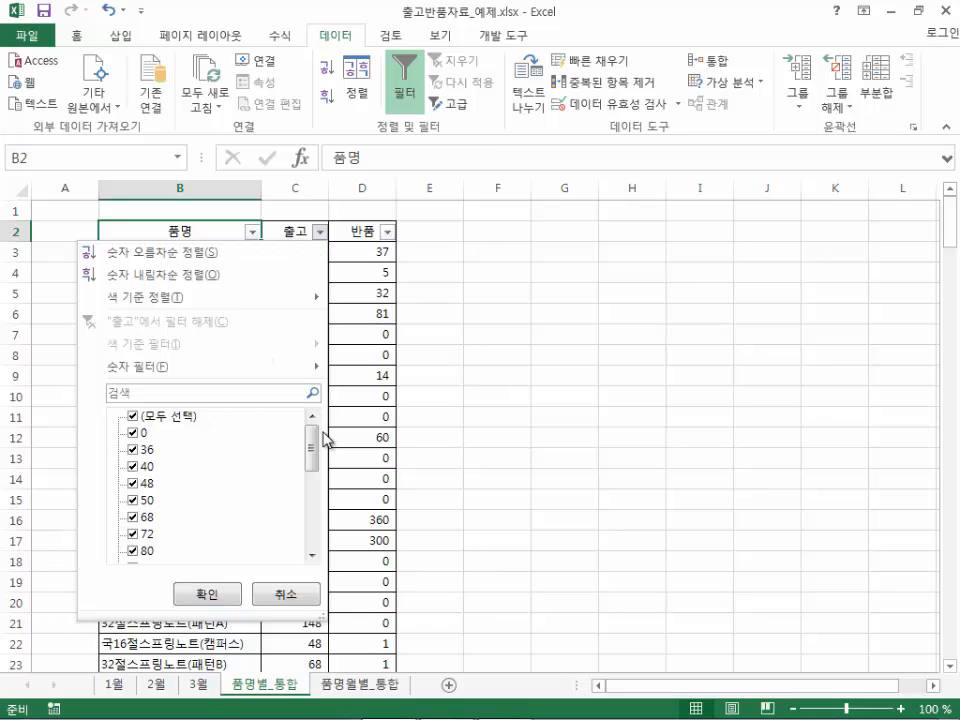
mouse_move(313, 446)
left_mouse_down()
mouse_move(318, 515)
mouse_move(322, 440)
left_mouse_up()
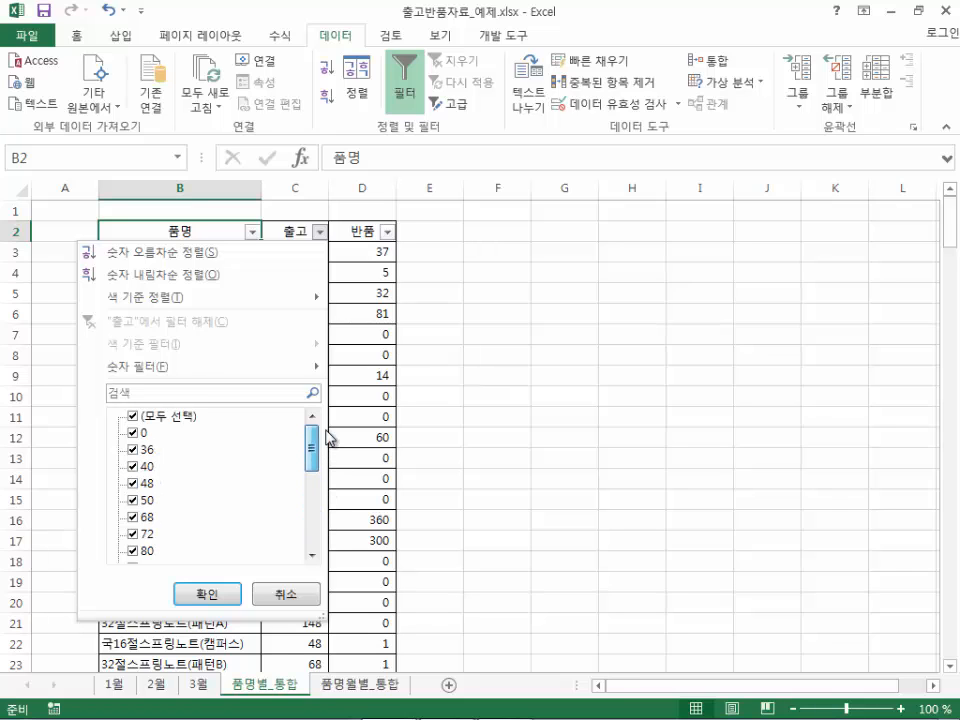
mouse_move(205, 369)
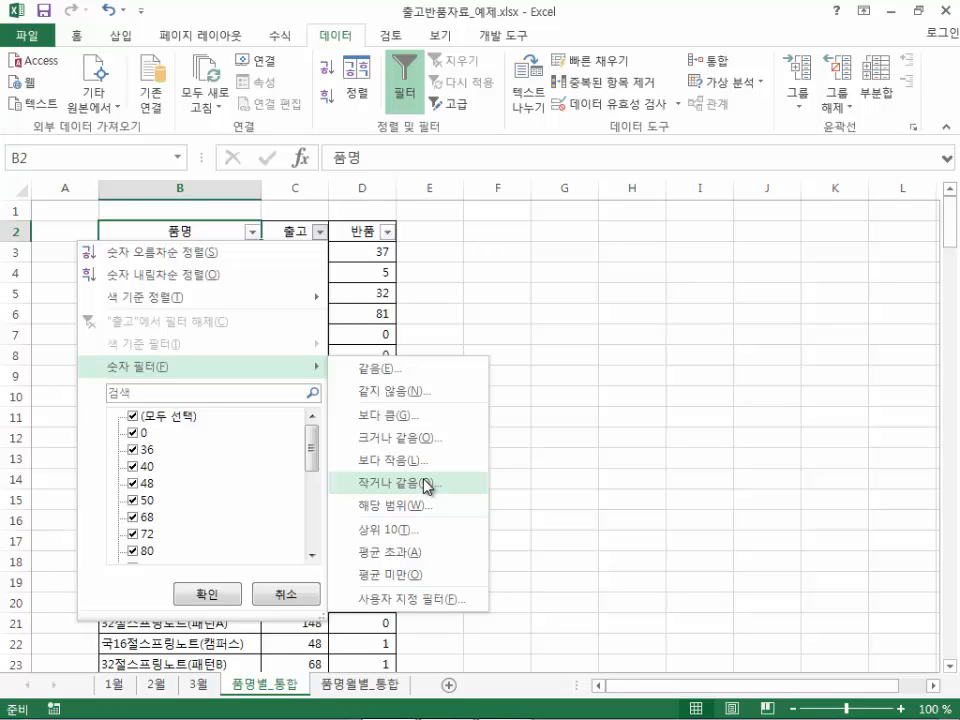
left_click(426, 448)
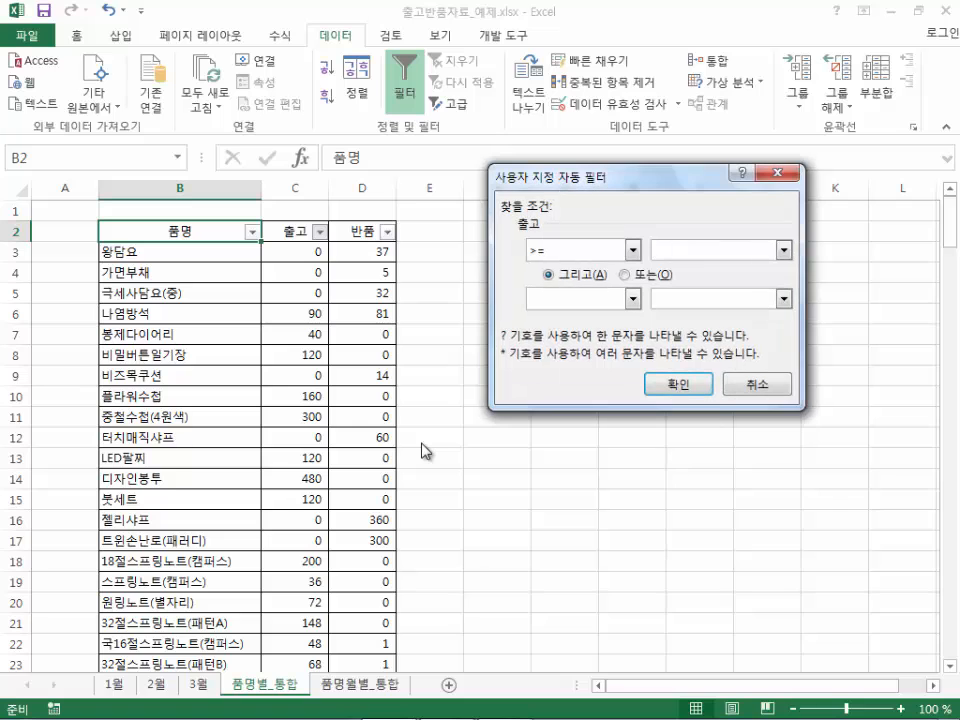
left_click_drag(655, 185, 479, 246)
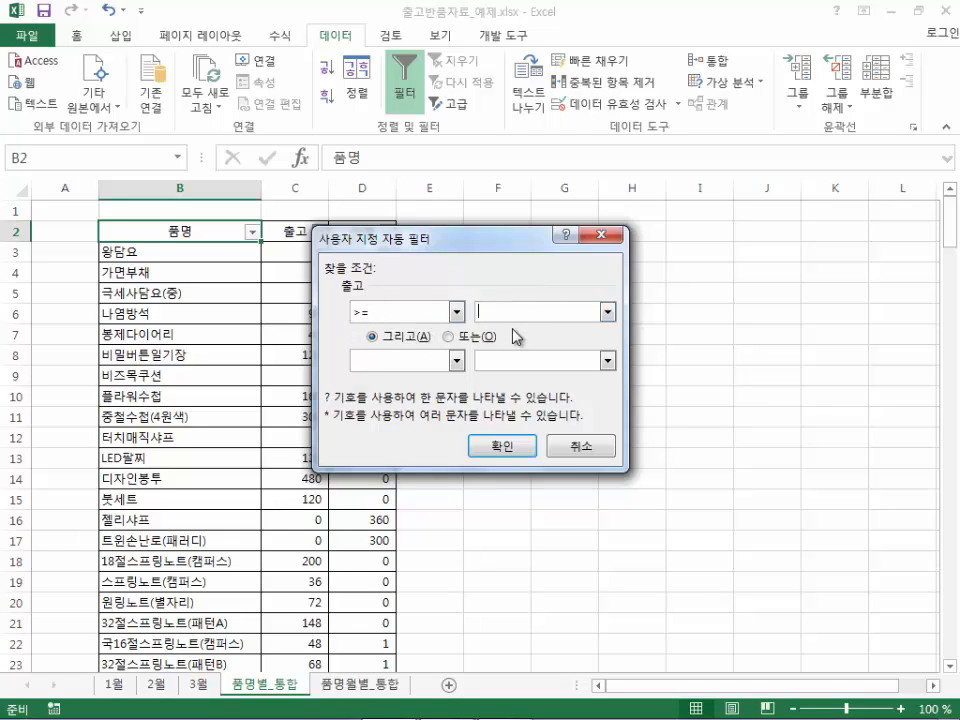
type("100")
left_click(501, 445)
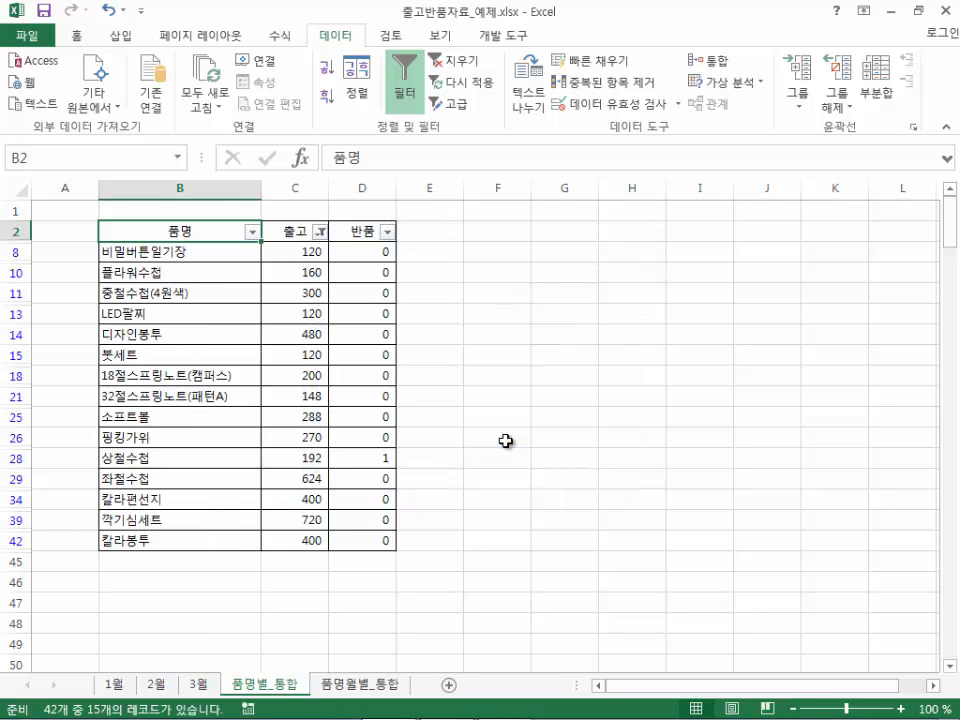
Check the 출고 values and the row numbers of the filtered products.
left_click(306, 293)
left_click(274, 339)
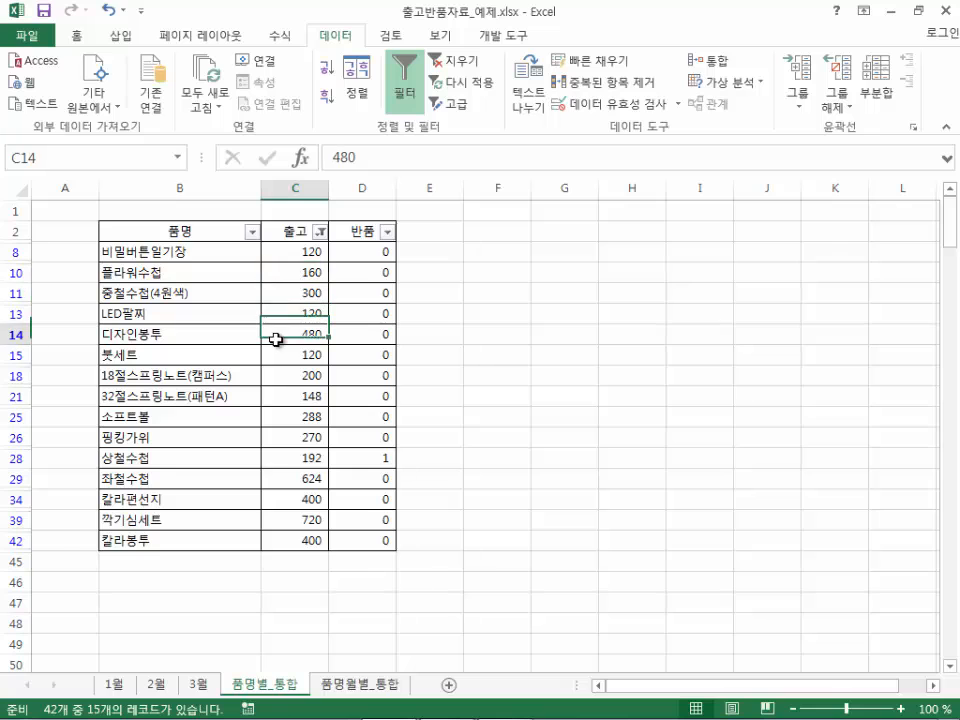
left_click(281, 416)
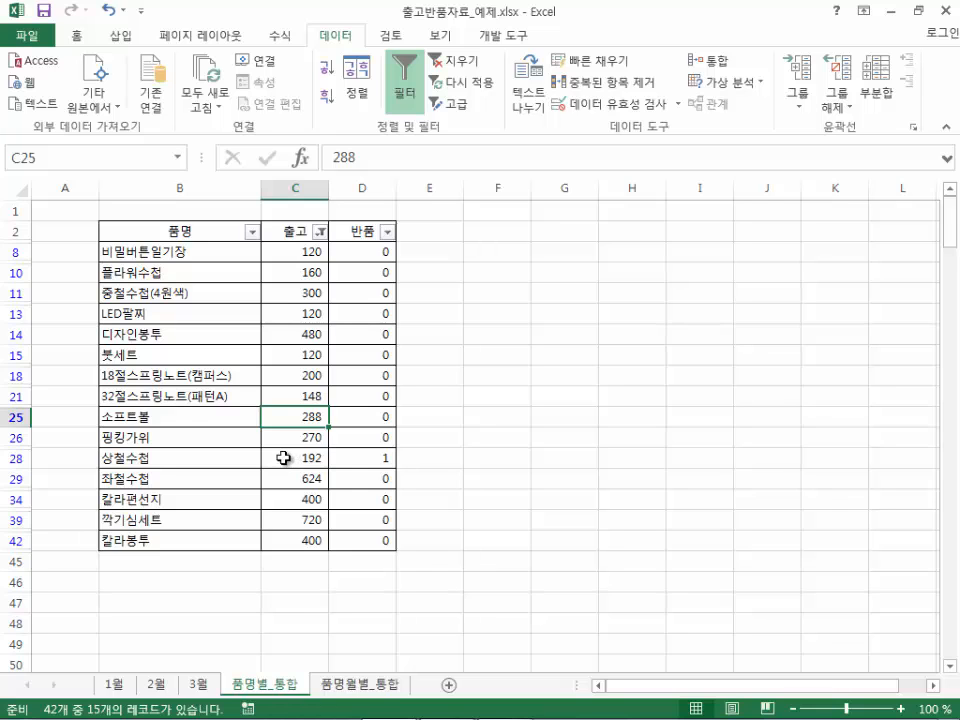
left_click(15, 253)
left_click(15, 272)
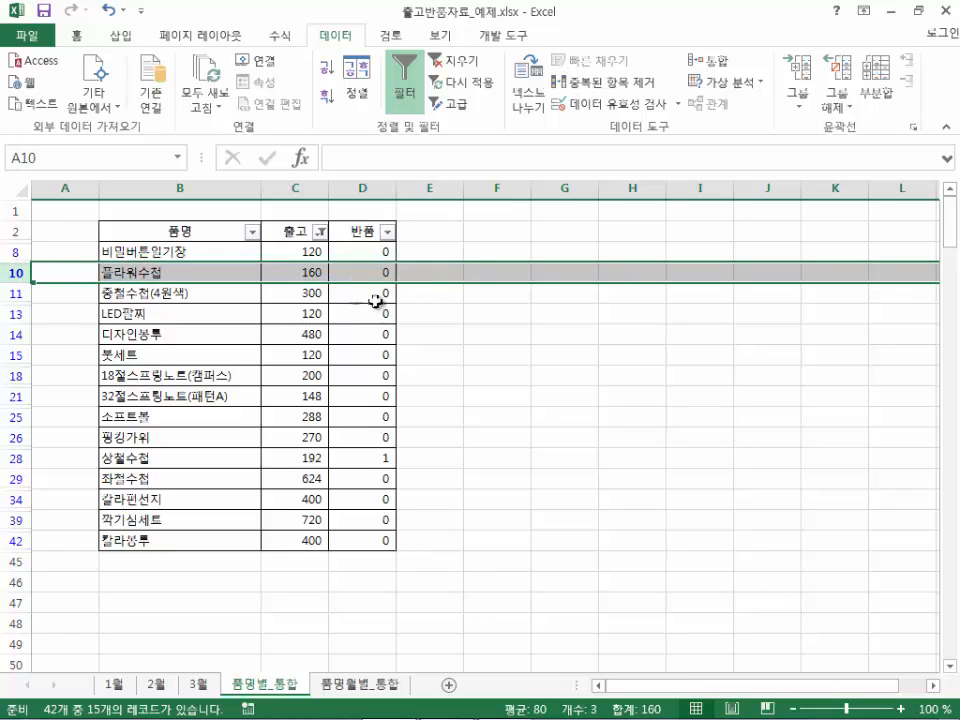
left_click(296, 274)
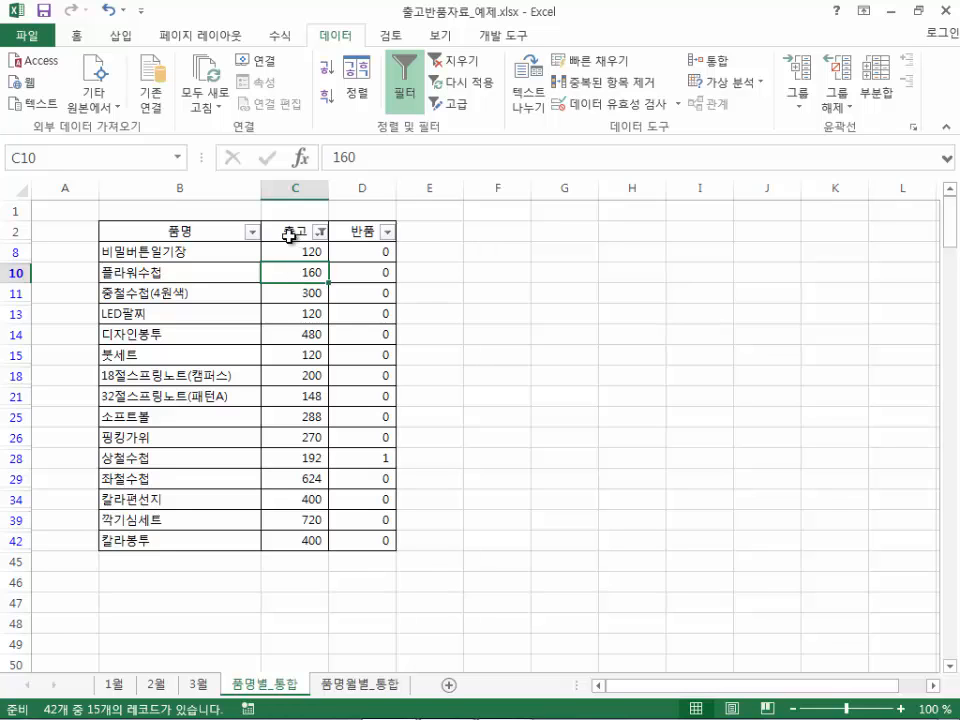
Clear the filter from the 출고 column and look over the full product list.
left_click(320, 231)
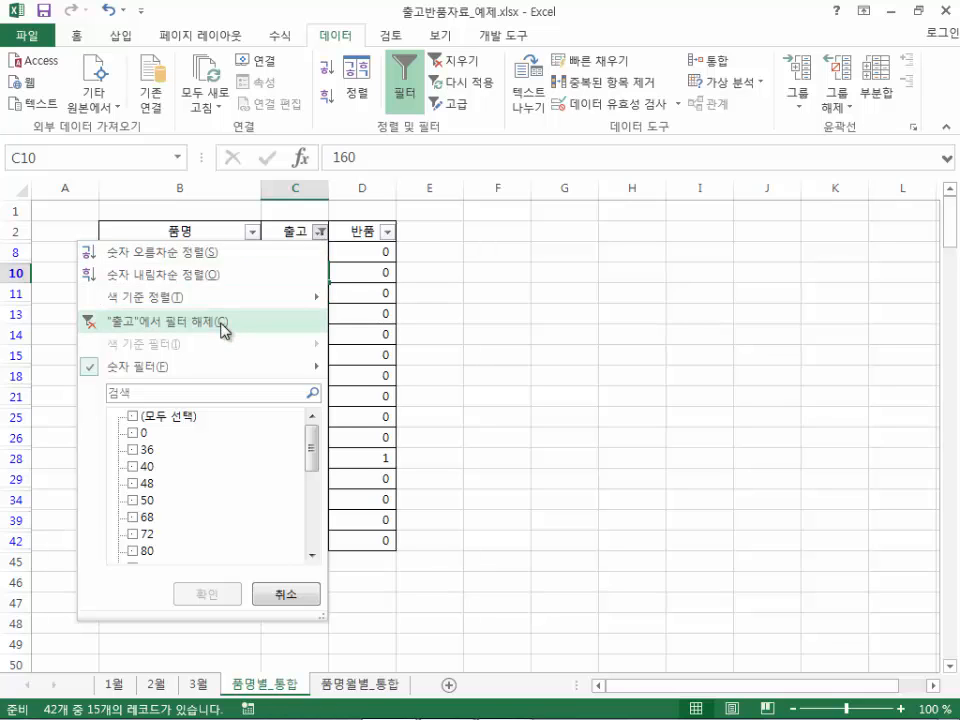
left_click(222, 330)
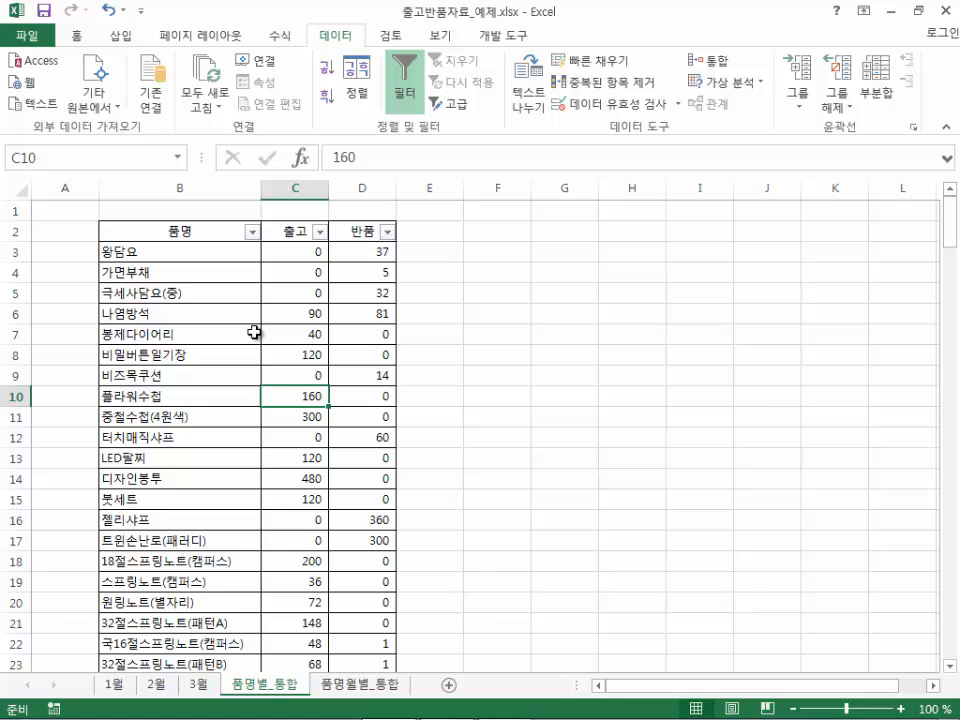
left_click(278, 351)
scroll(315, 437, "down", 3)
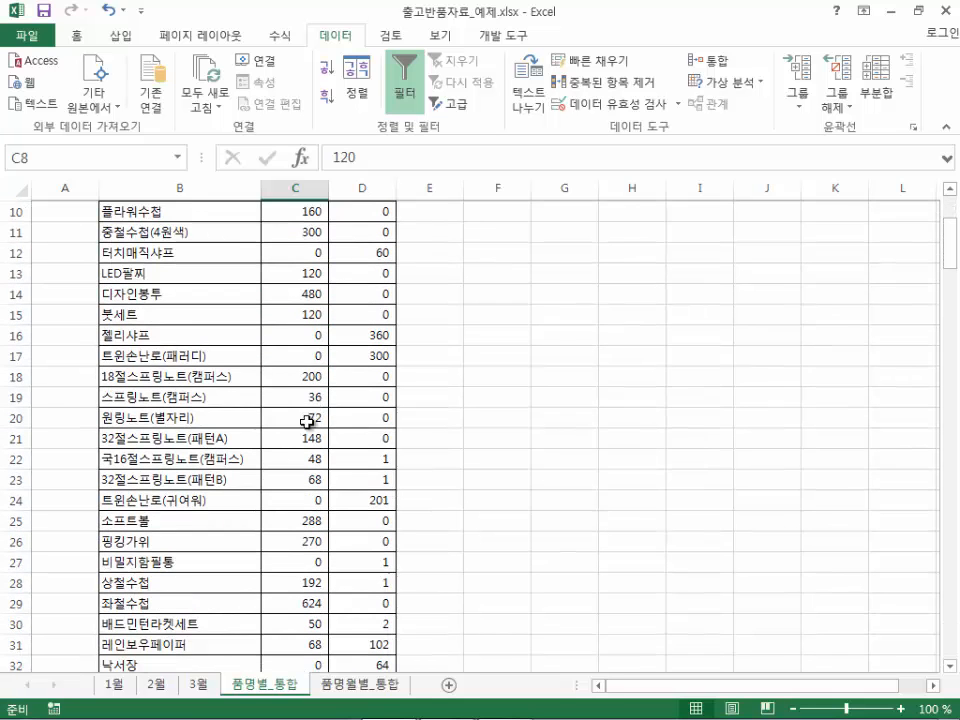
left_click(296, 418)
left_click(312, 549)
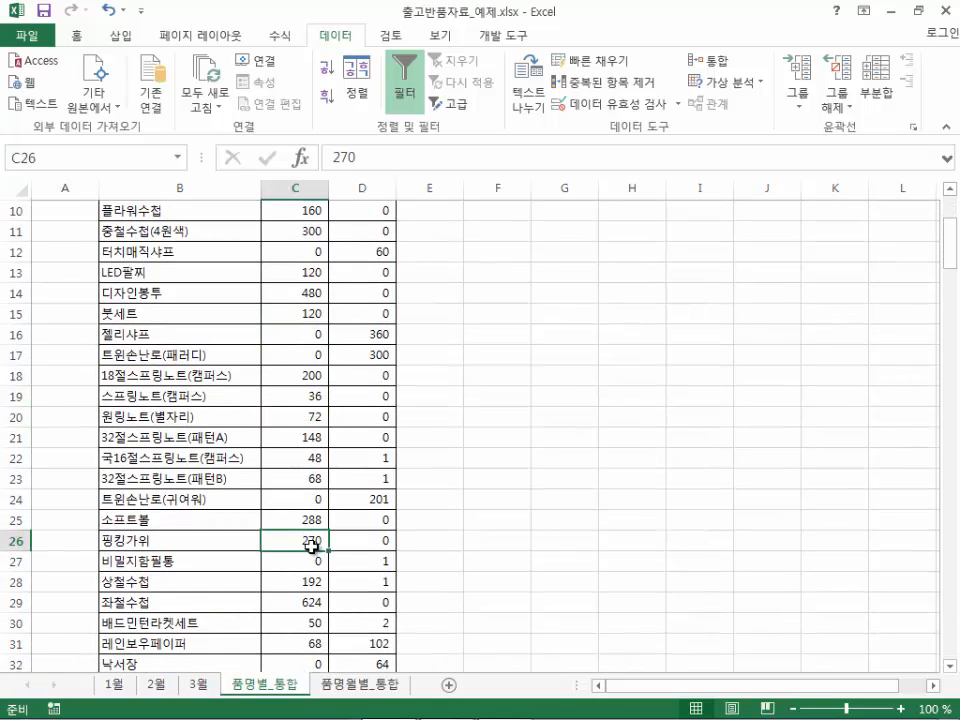
scroll(312, 547, "up", 3)
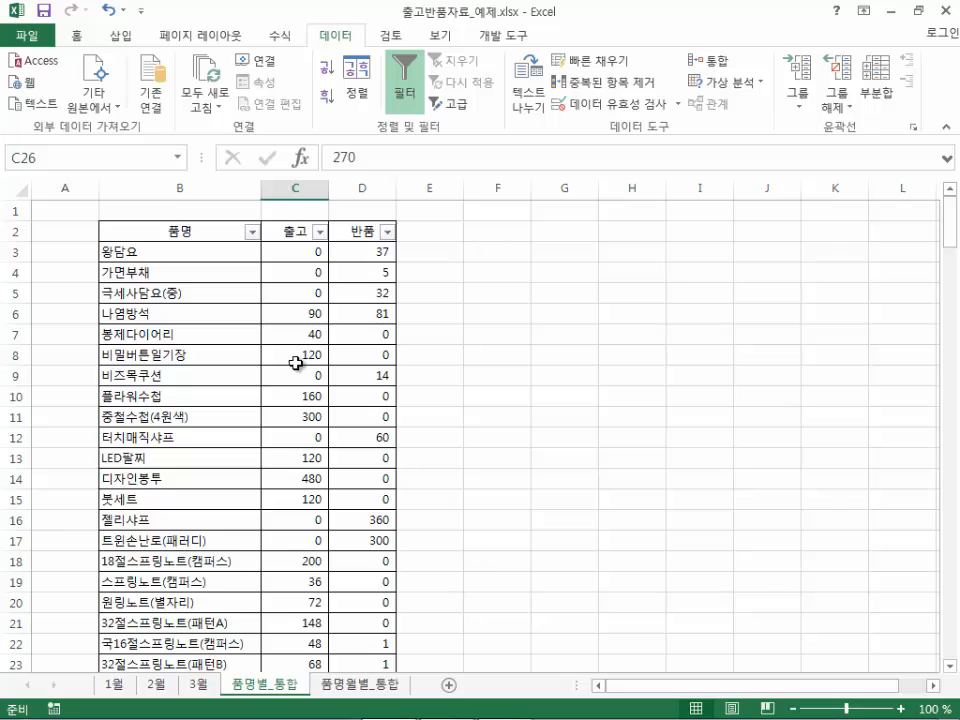
Filter the 출고 column with the top 10 filter (상위 10) set to 상위, 5, 항목.
left_click(320, 232)
mouse_move(320, 455)
left_mouse_down()
mouse_move(296, 566)
mouse_move(317, 467)
left_mouse_up()
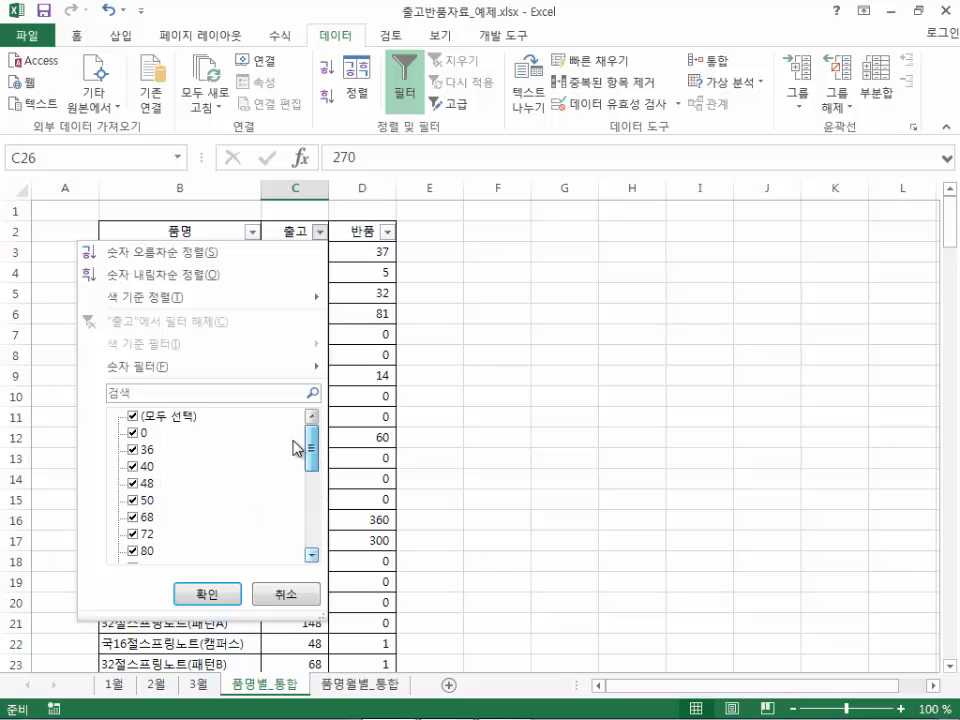
mouse_move(205, 367)
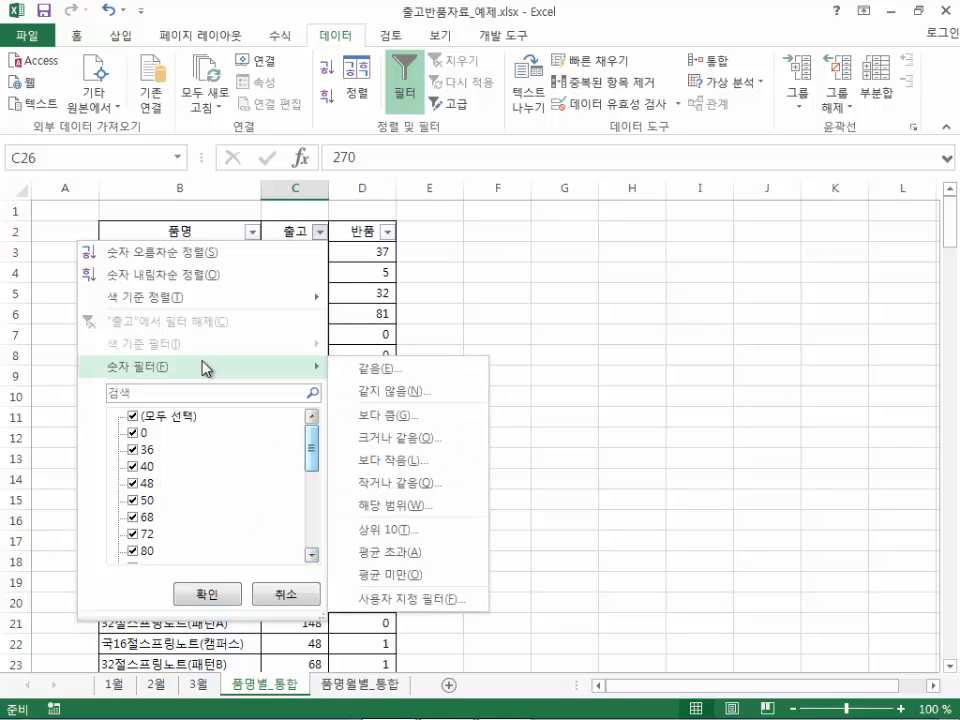
left_click(434, 539)
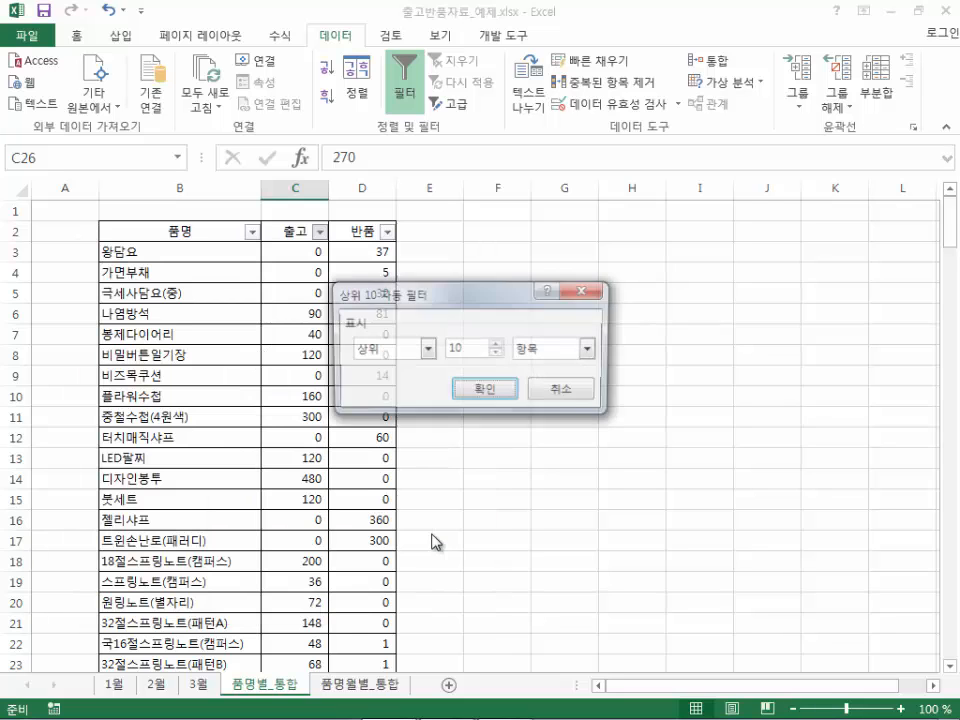
left_click(427, 349)
left_click(426, 356)
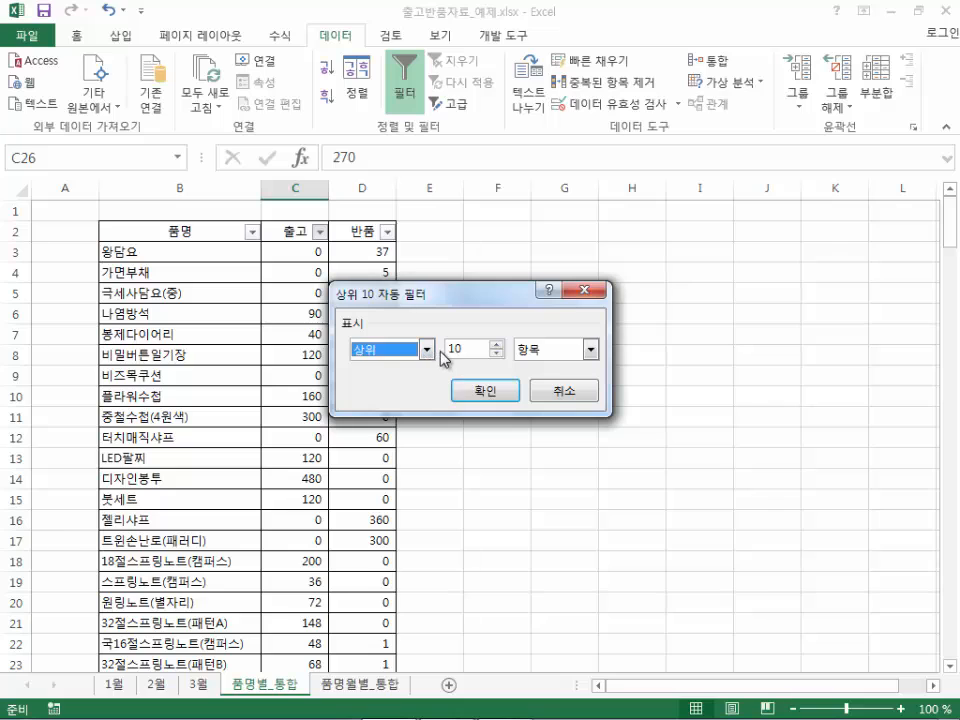
left_click_drag(466, 347, 415, 344)
type("5")
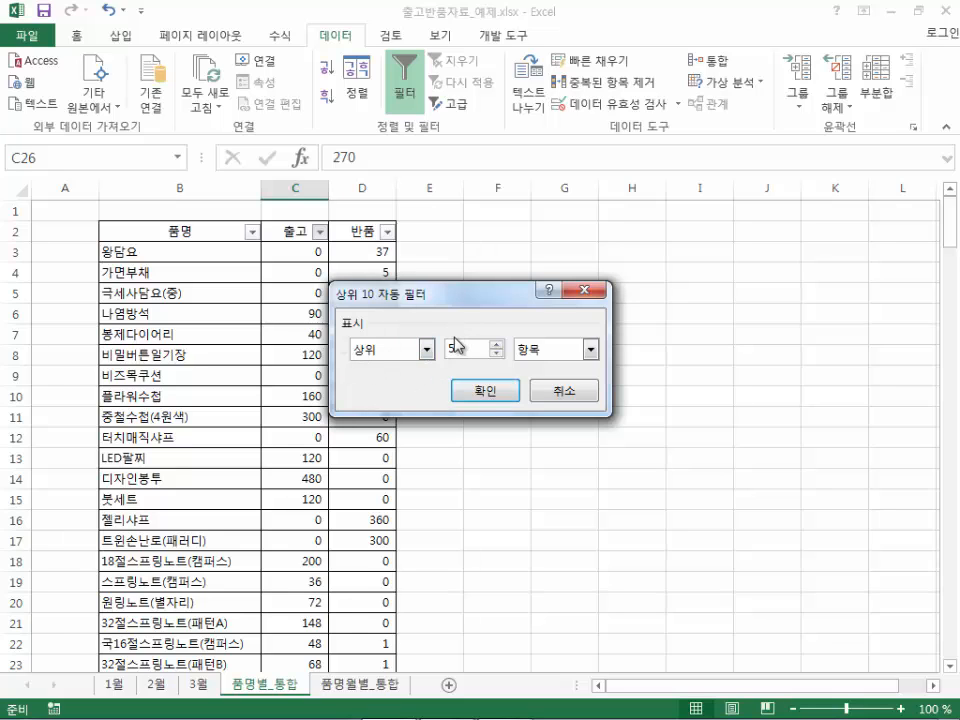
left_click(570, 356)
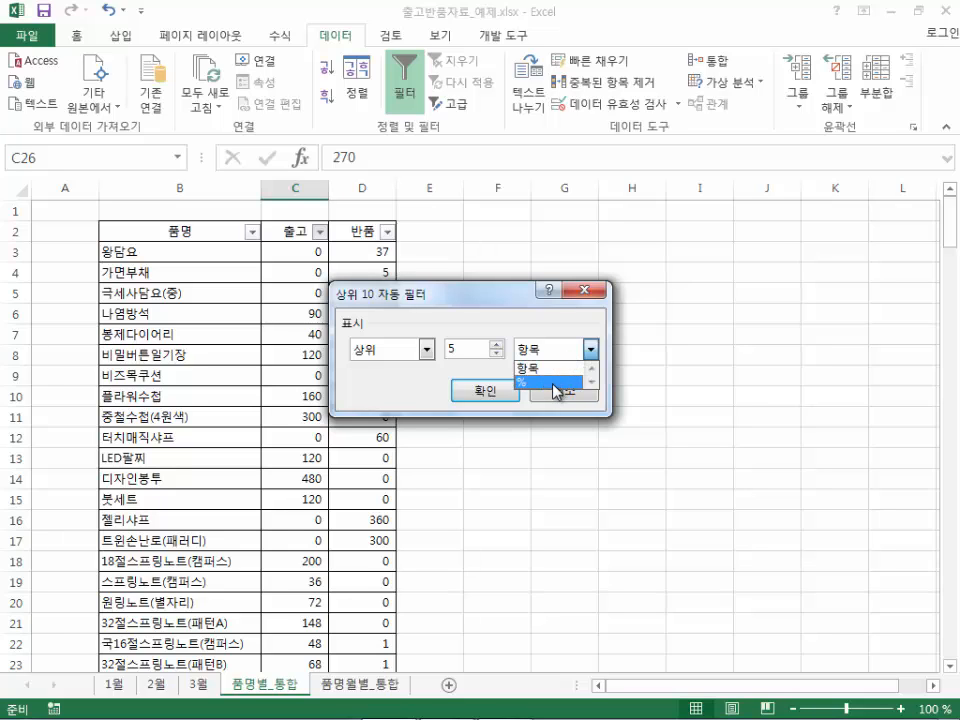
left_click(541, 370)
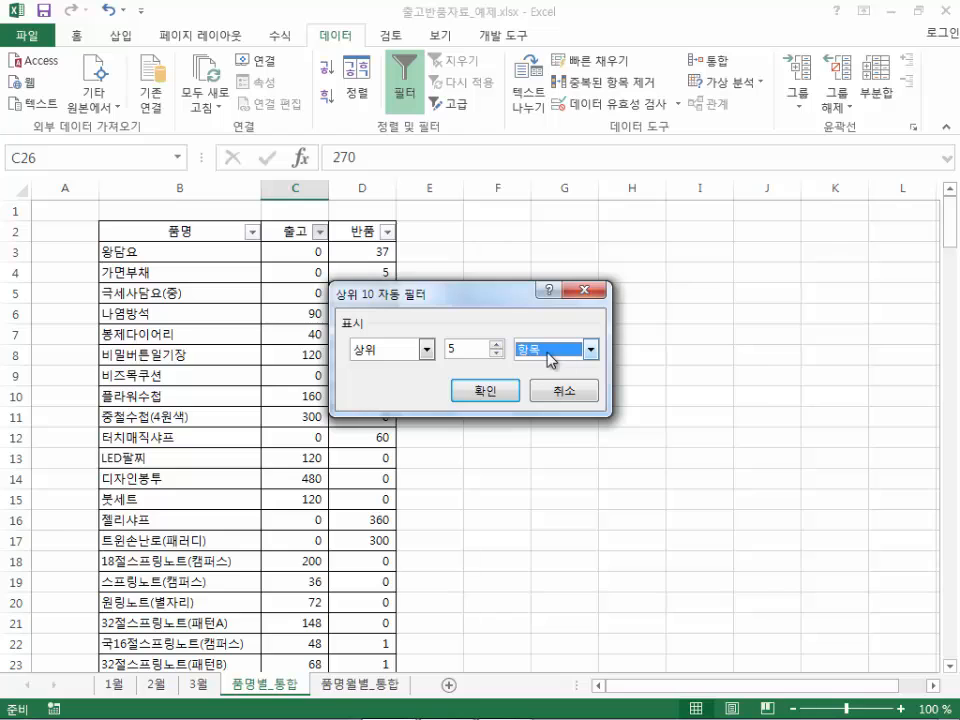
left_click(470, 391)
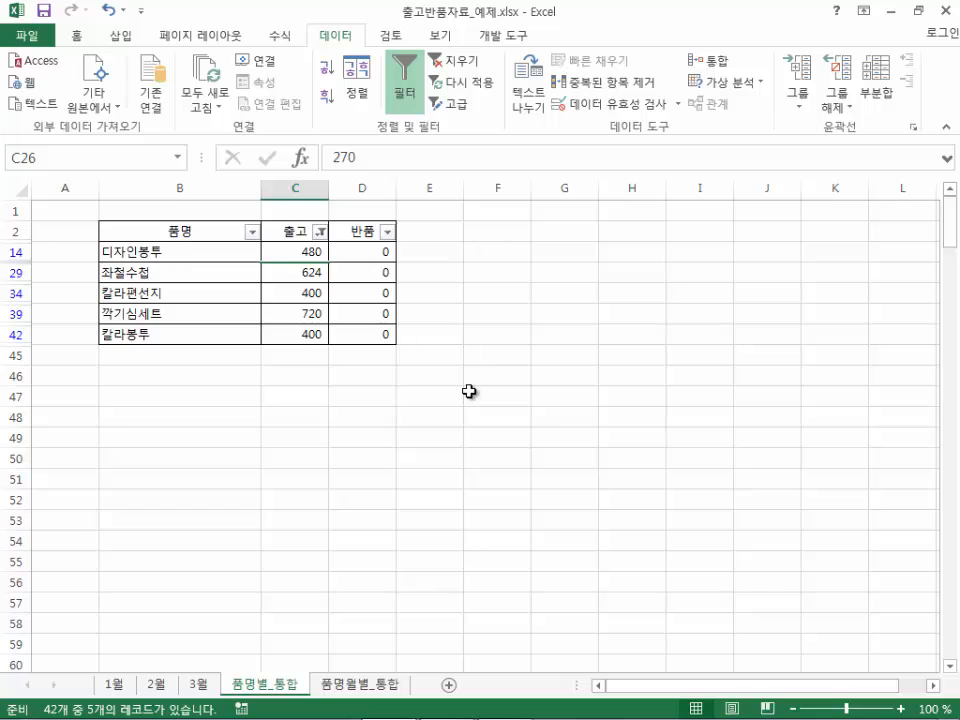
left_click(300, 252)
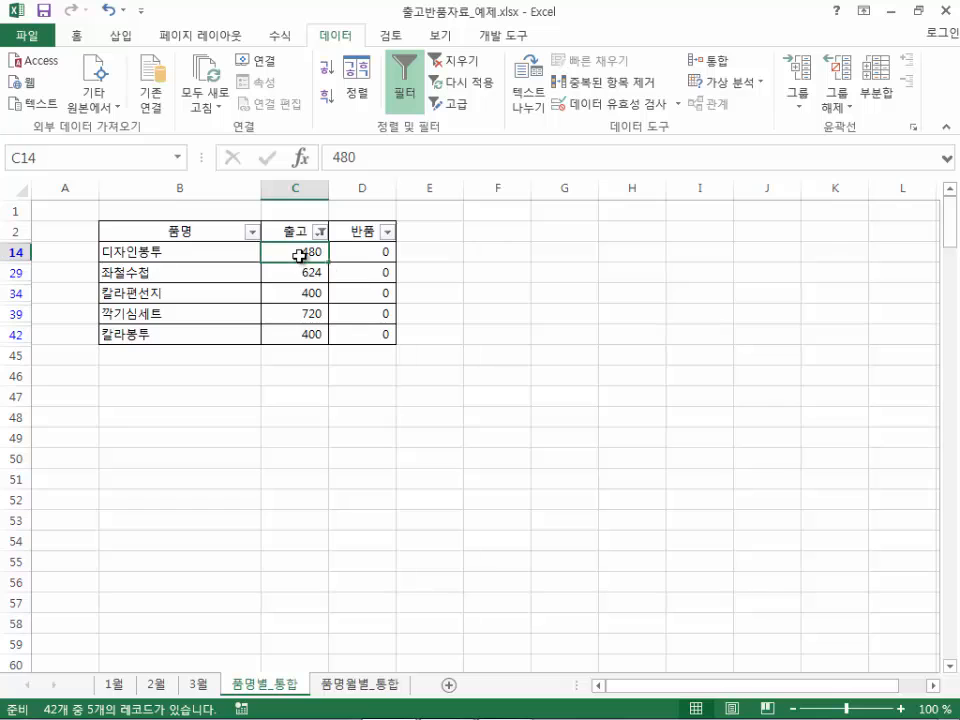
Check the 출고 values of the filtered products and clear the filter from the 출고 column.
left_click(295, 272)
left_click(291, 291)
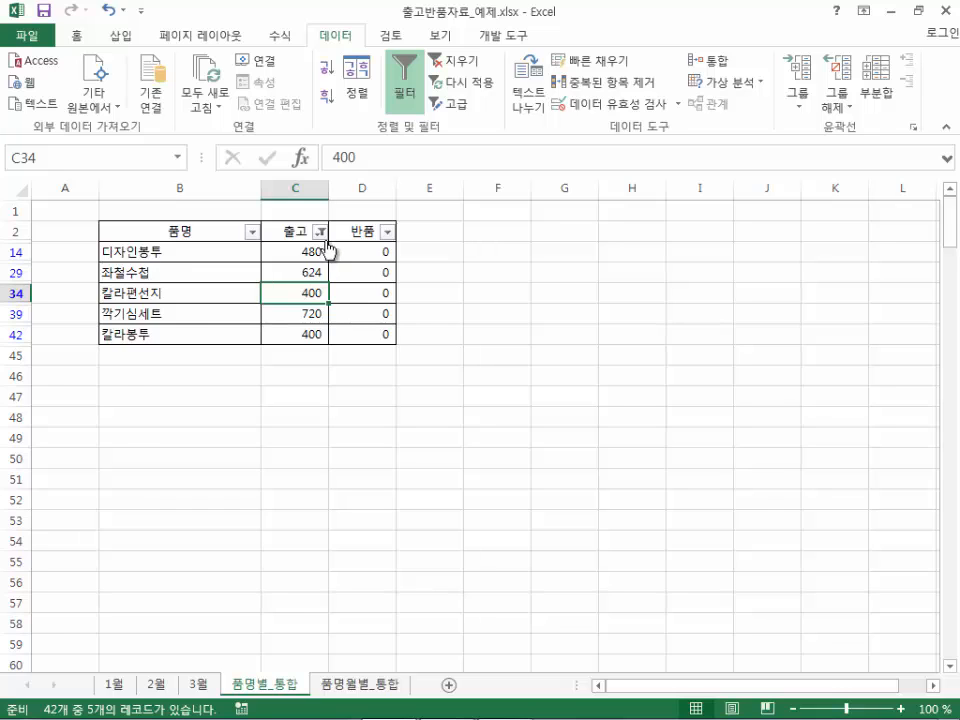
left_click(319, 231)
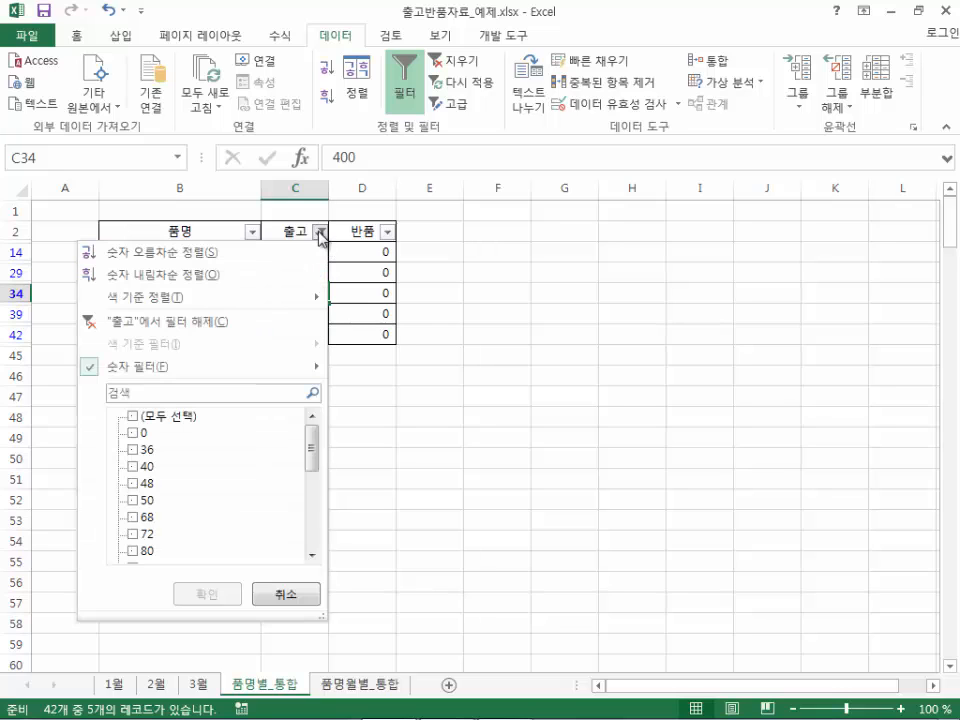
left_click(255, 330)
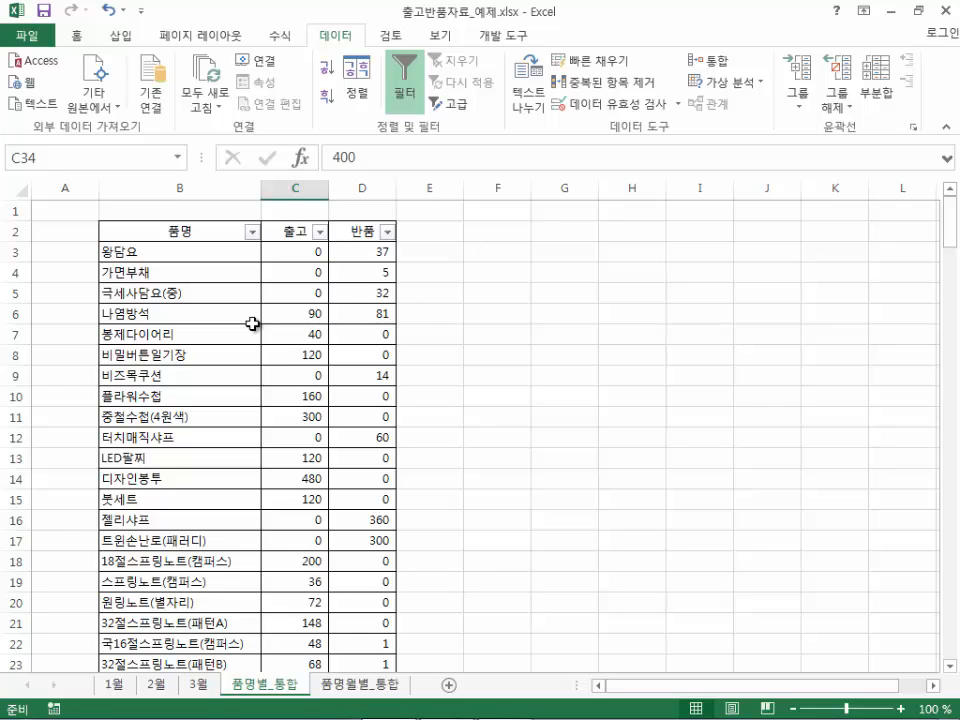
Start a custom number filter on the 반품 column with the first condition set to >= 1.
left_click(357, 305)
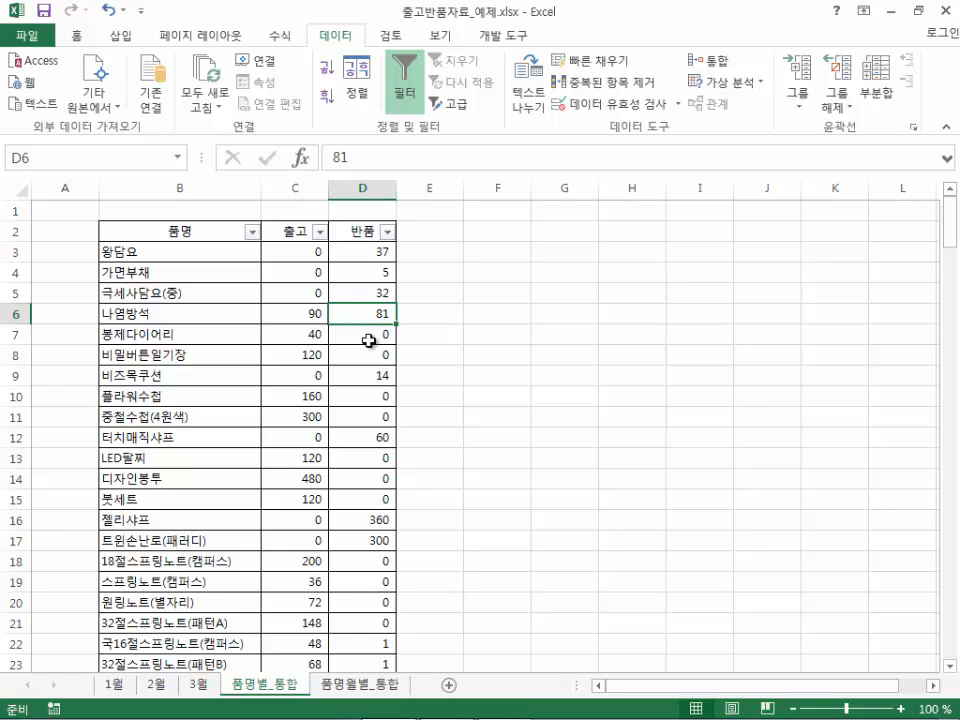
left_click(369, 339)
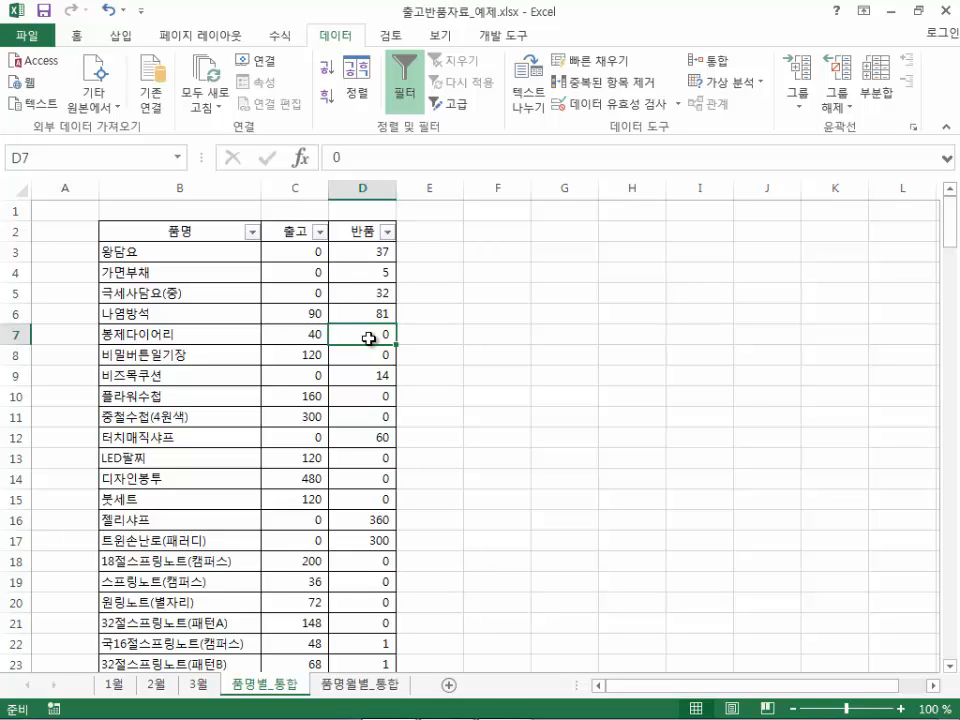
left_click(387, 234)
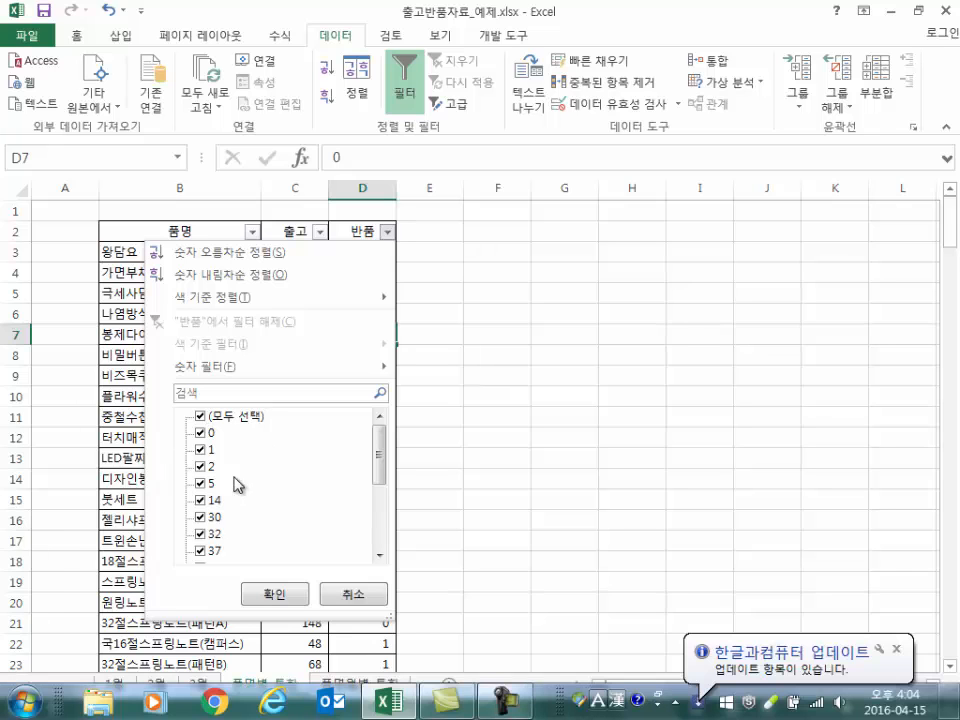
mouse_move(240, 377)
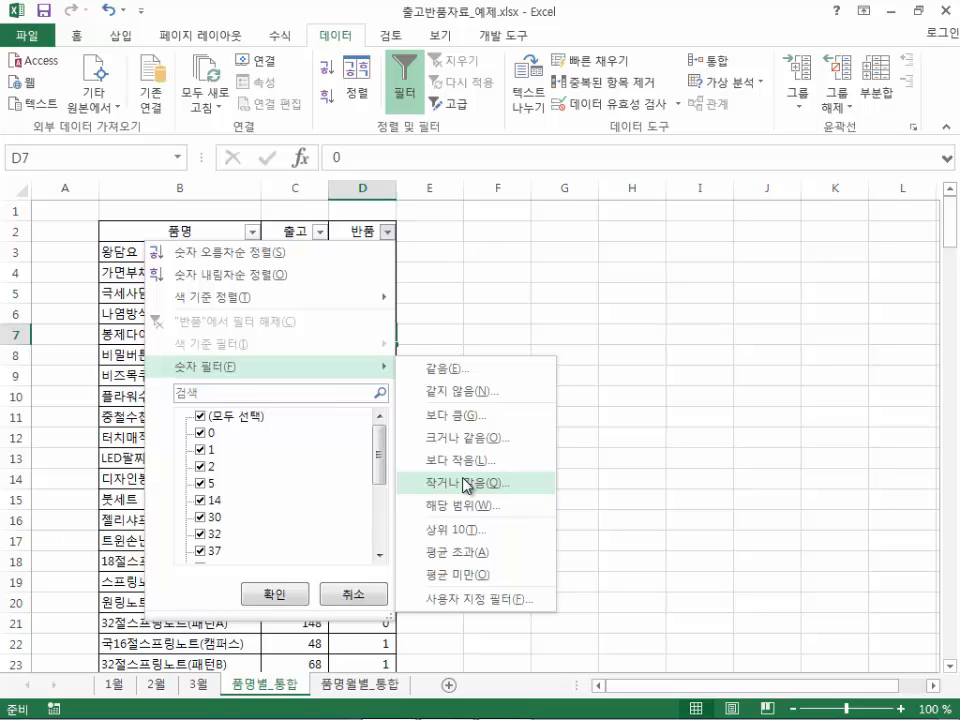
left_click(497, 600)
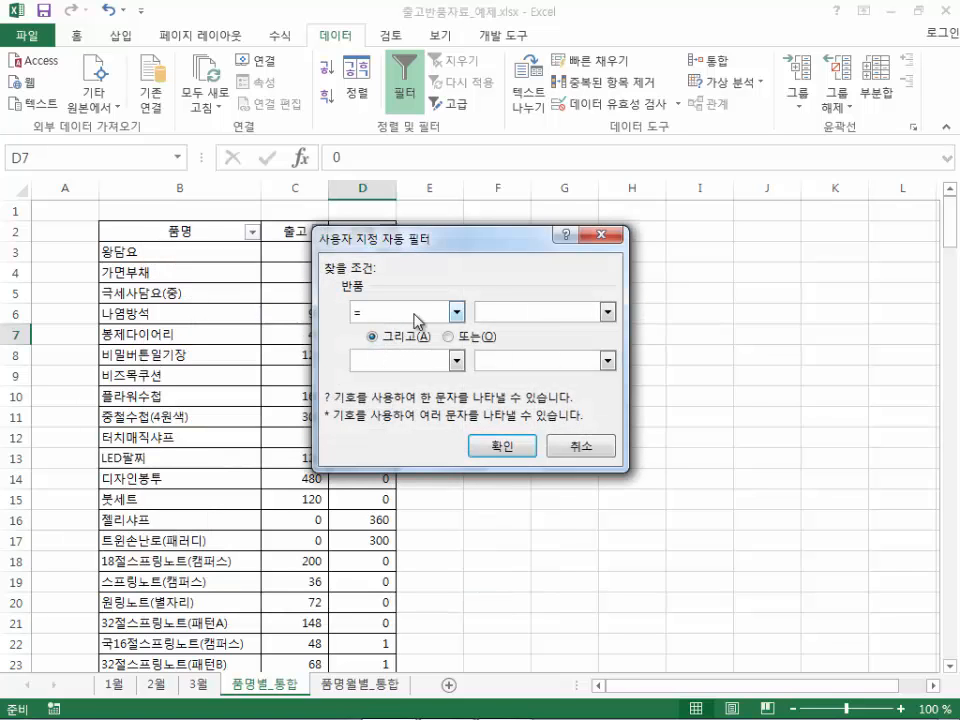
left_click_drag(440, 238, 511, 207)
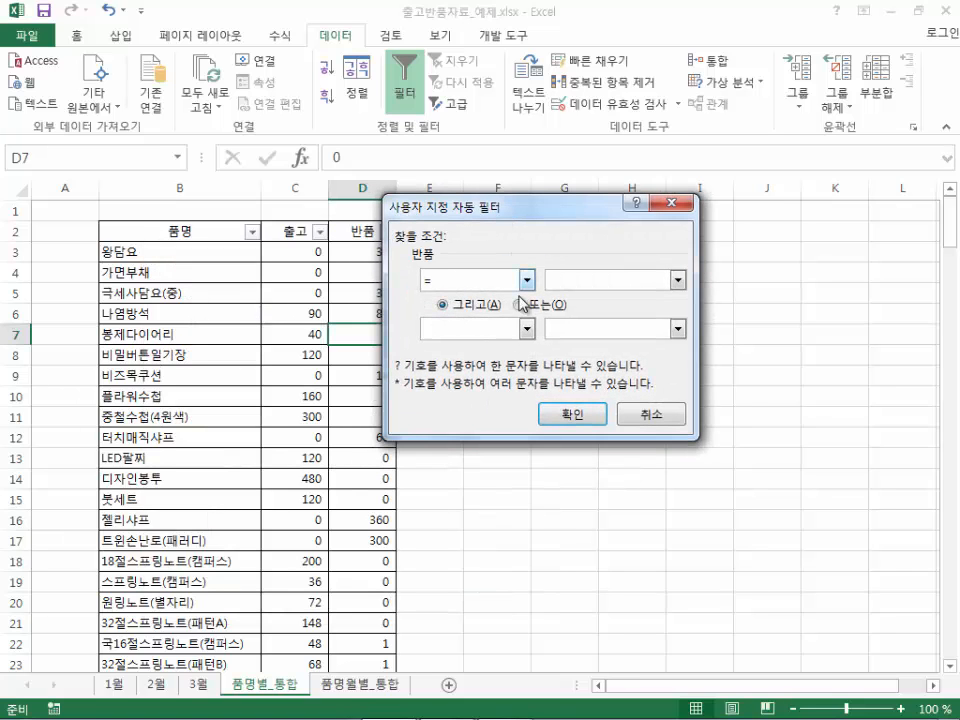
left_click(527, 280)
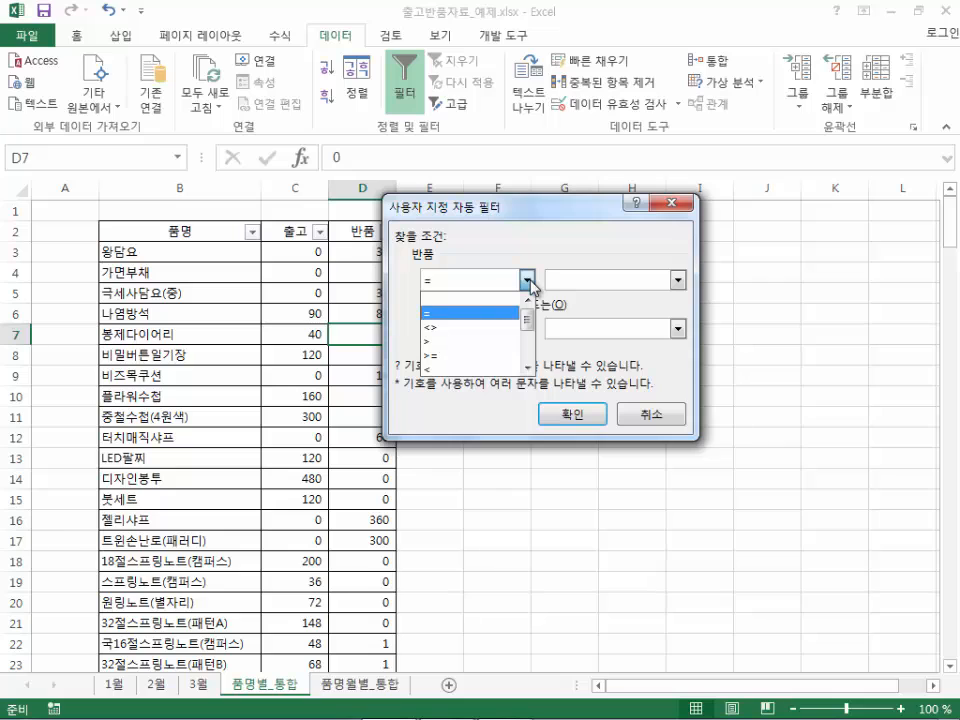
left_click(470, 355)
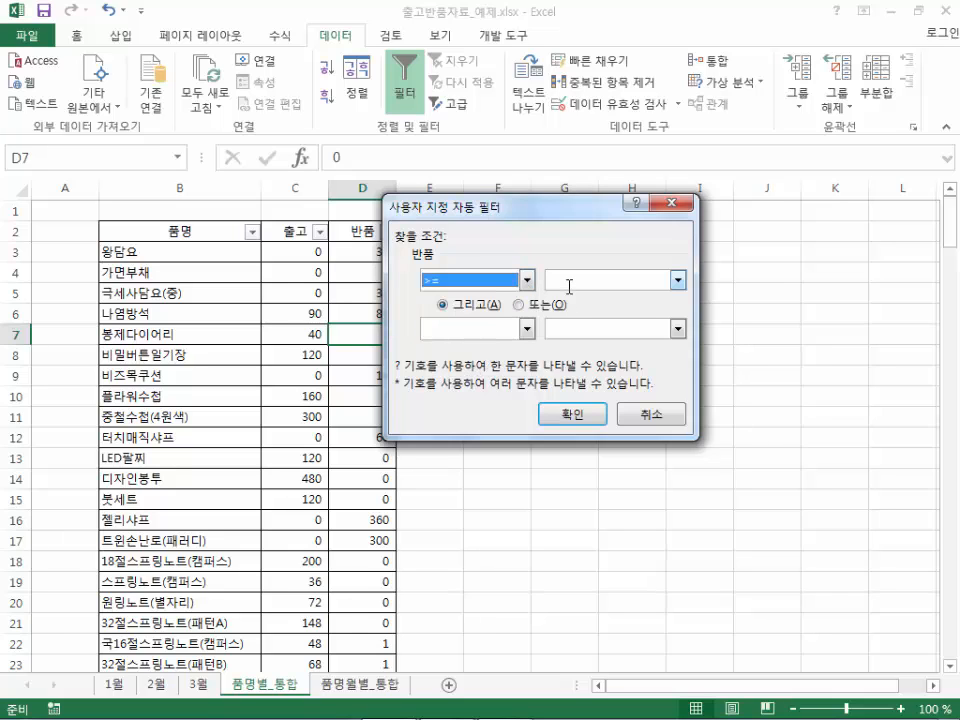
left_click(568, 286)
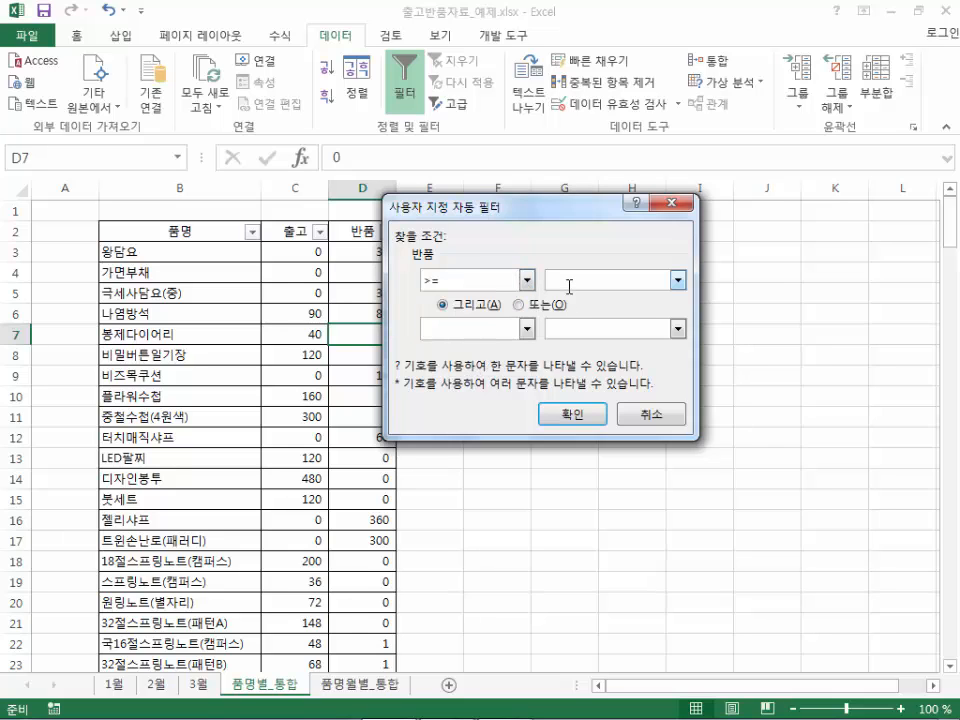
type("1")
Add the second condition <= 10 joined with 그리고, and apply the custom filter to the 반품 column.
left_click(526, 328)
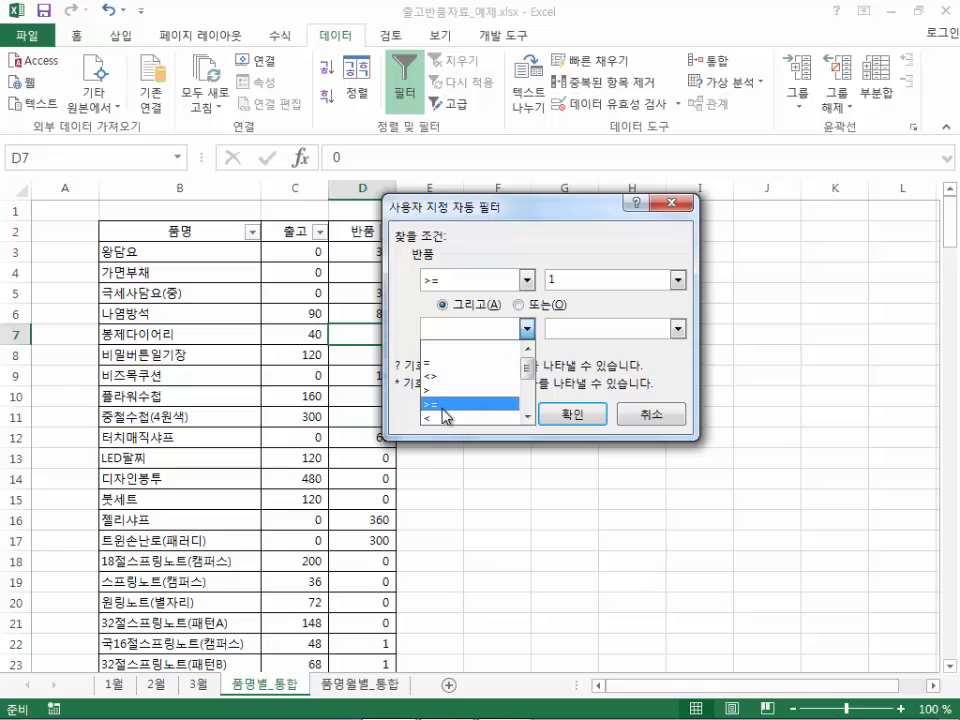
scroll(470, 415, "down", 2)
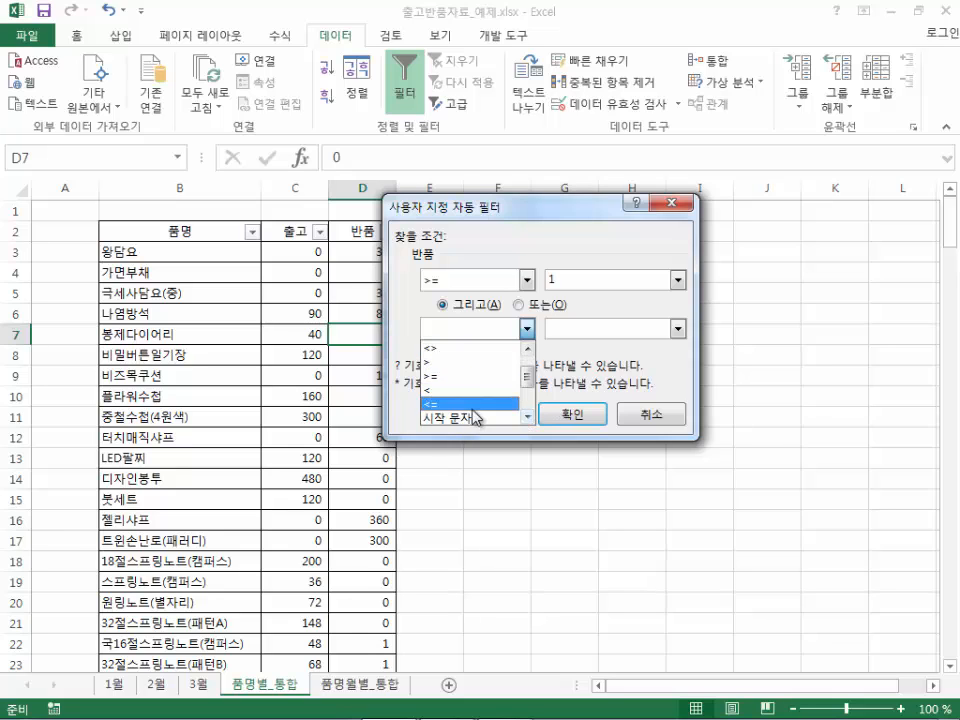
left_click(472, 406)
left_click(606, 327)
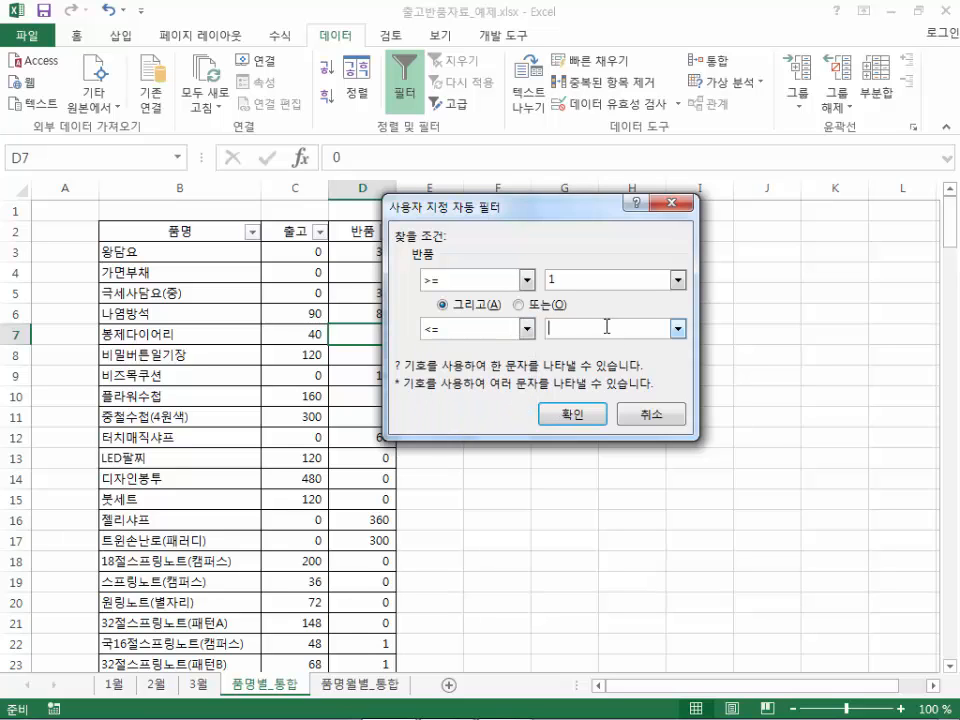
type("10")
left_click(571, 416)
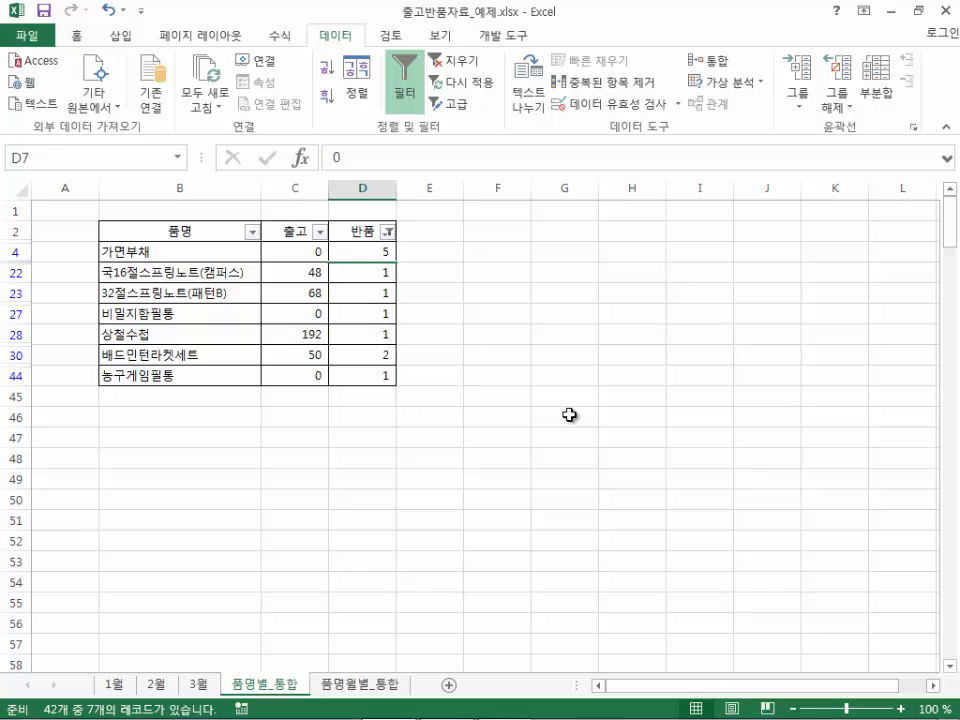
Check the 반품 values of the filtered products and clear the filter from the 반품 column.
left_click(344, 263)
left_click(362, 296)
left_click(371, 332)
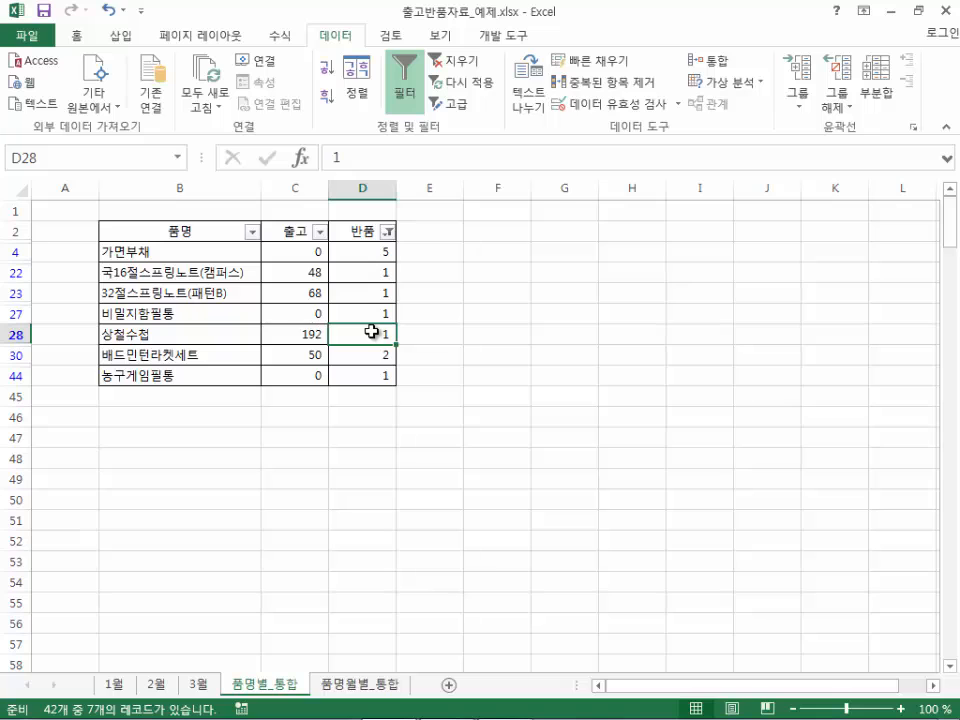
left_click(389, 233)
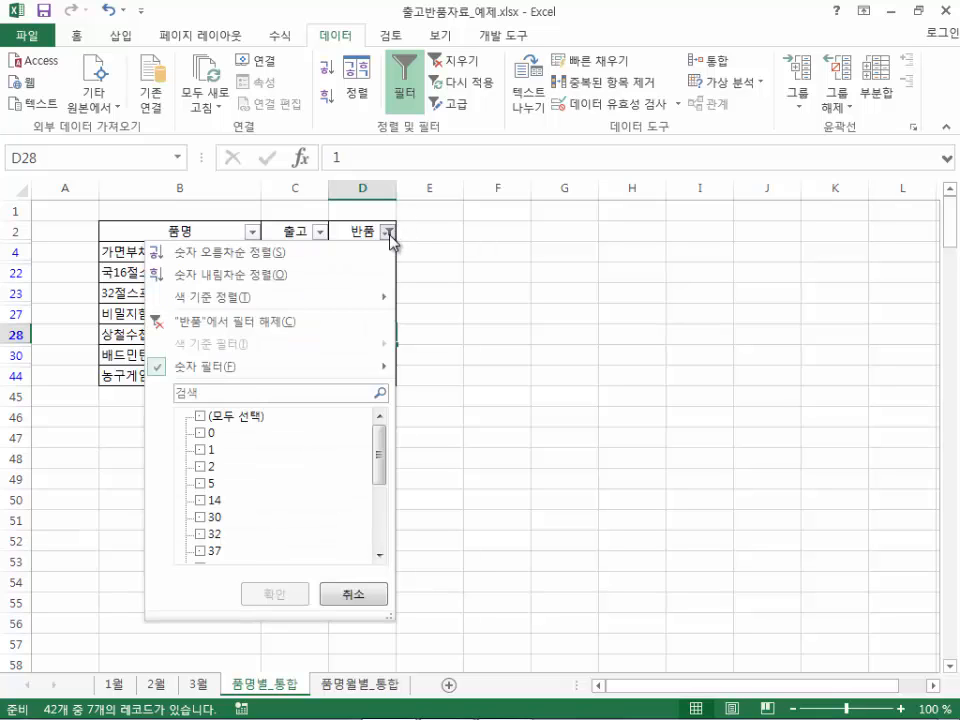
left_click(320, 320)
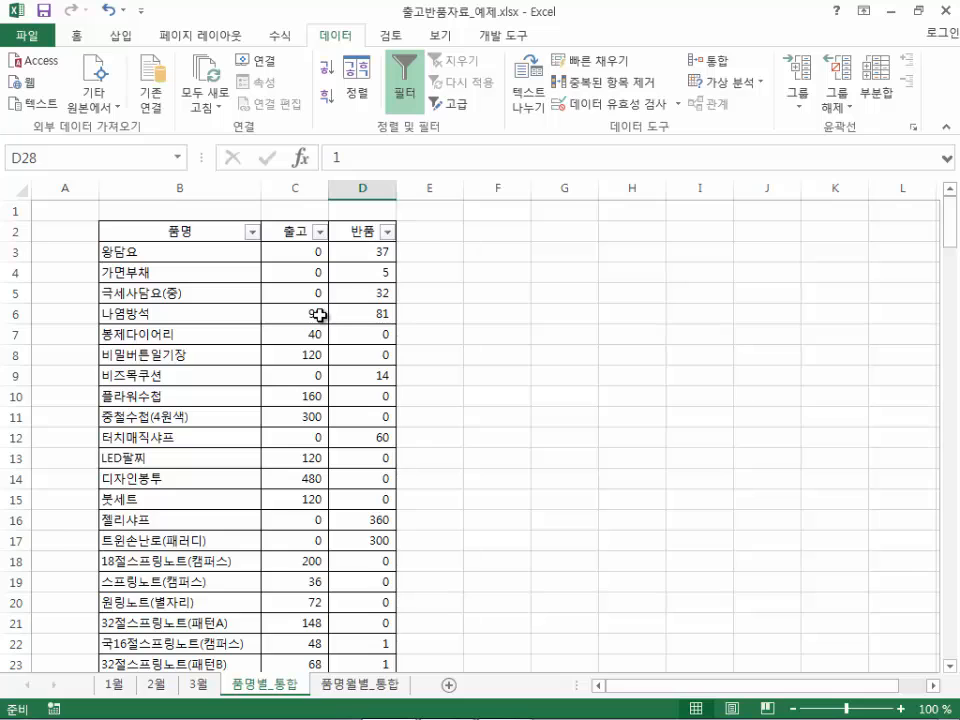
Look over the product names and filter the 품명 column with a text filter for names containing (포함) 노트.
left_click(192, 314)
left_click(172, 383)
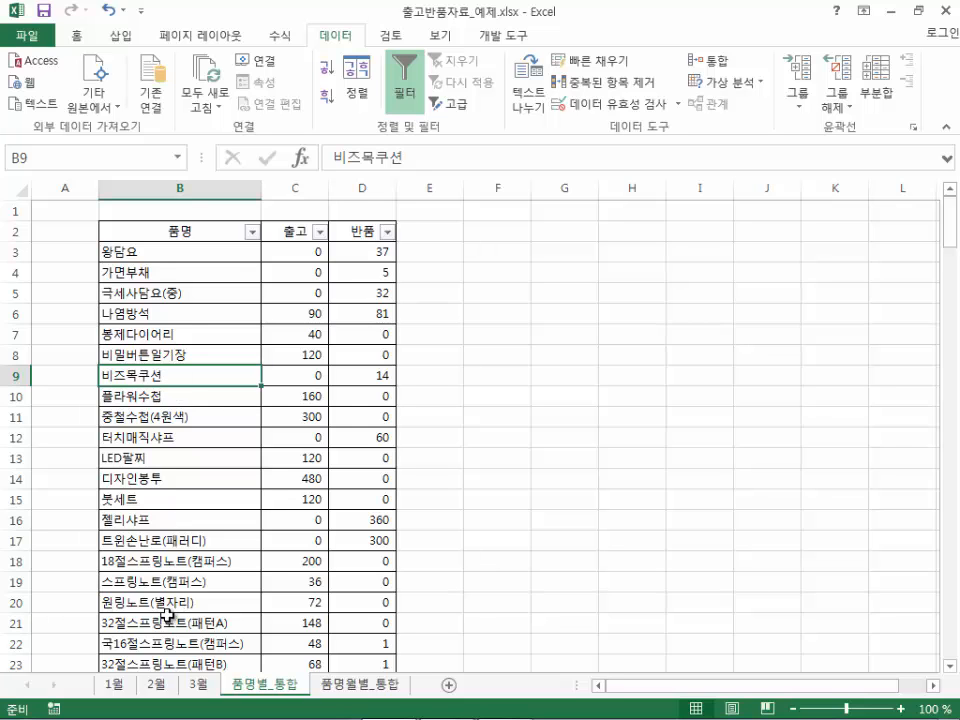
left_click(158, 628)
scroll(158, 628, "down", 2)
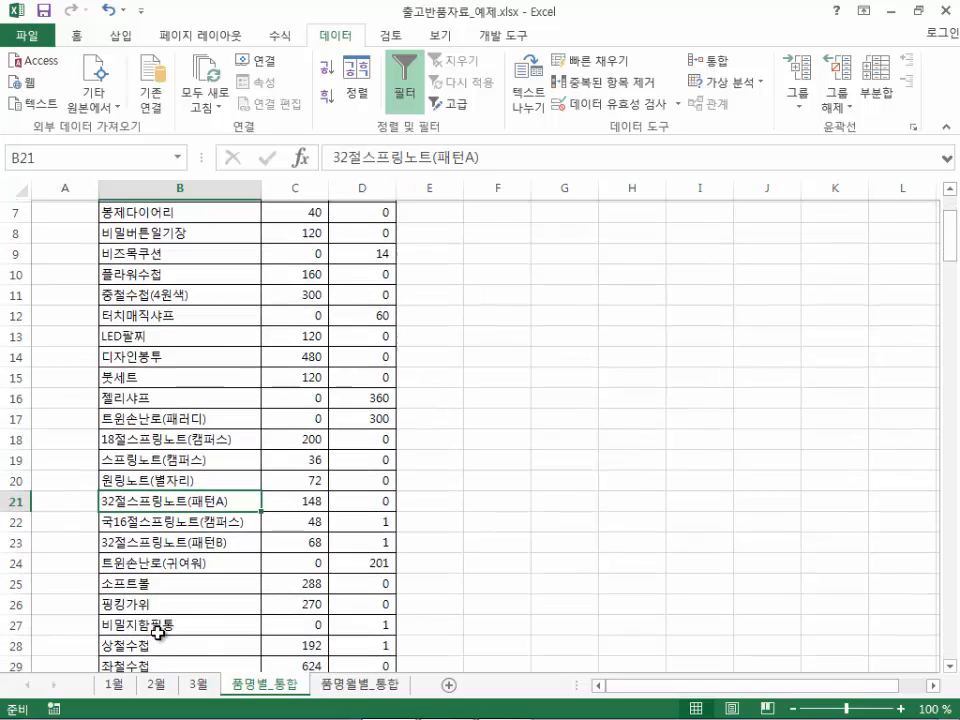
left_click(168, 519)
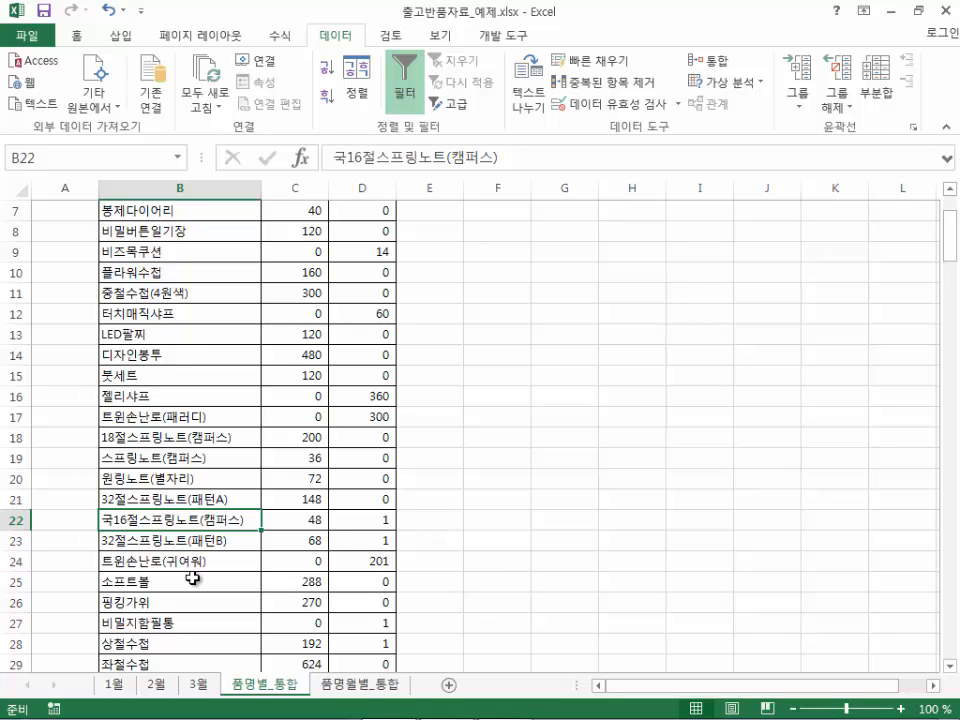
scroll(192, 578, "up", 2)
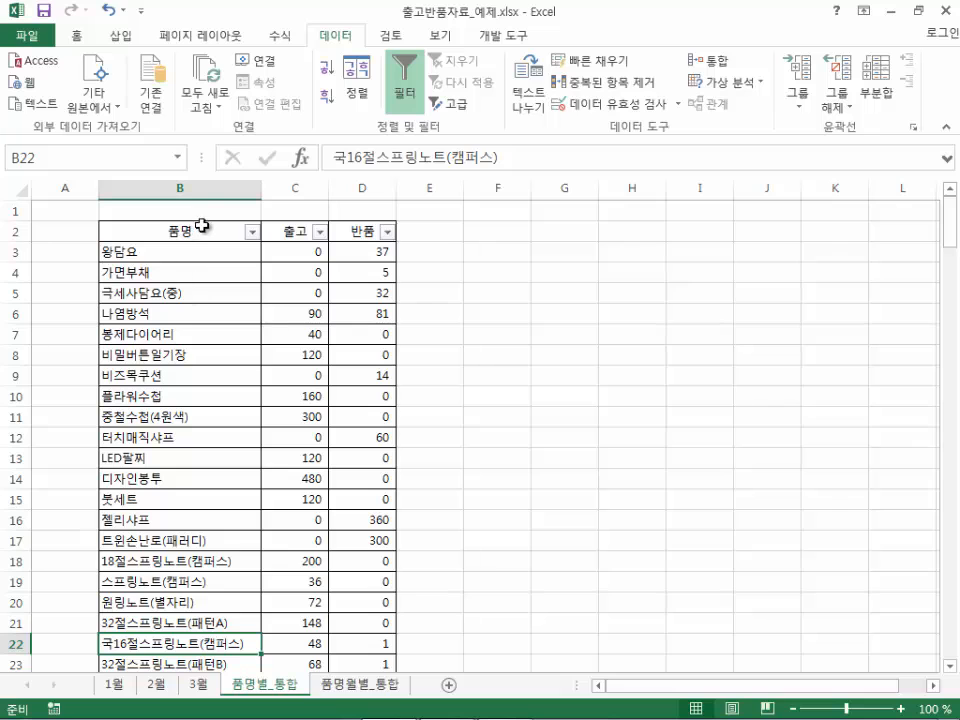
left_click(254, 233)
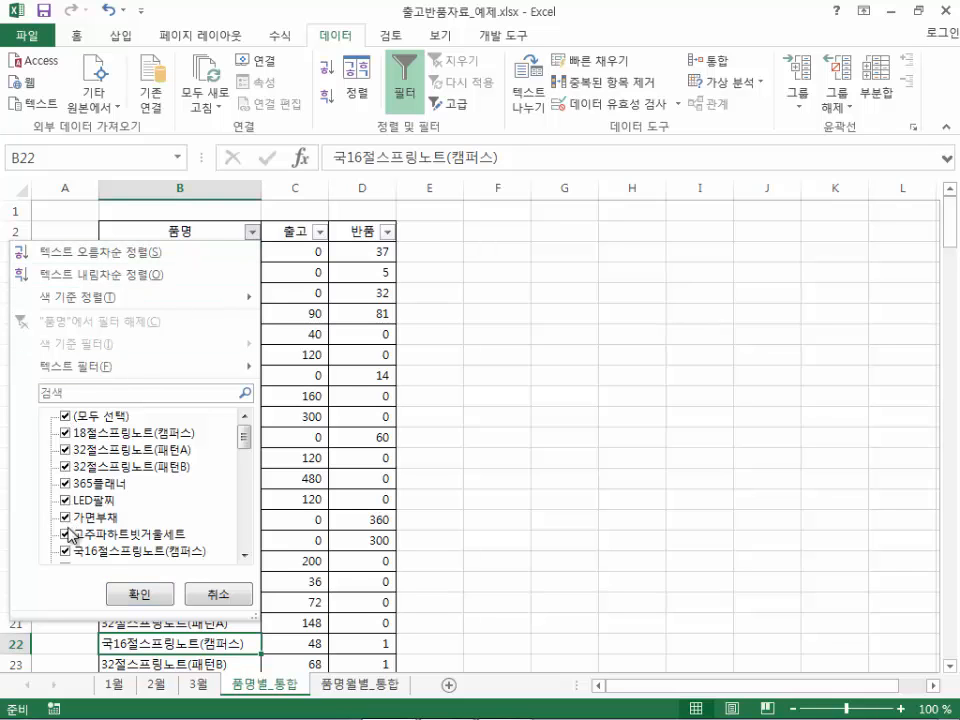
mouse_move(133, 373)
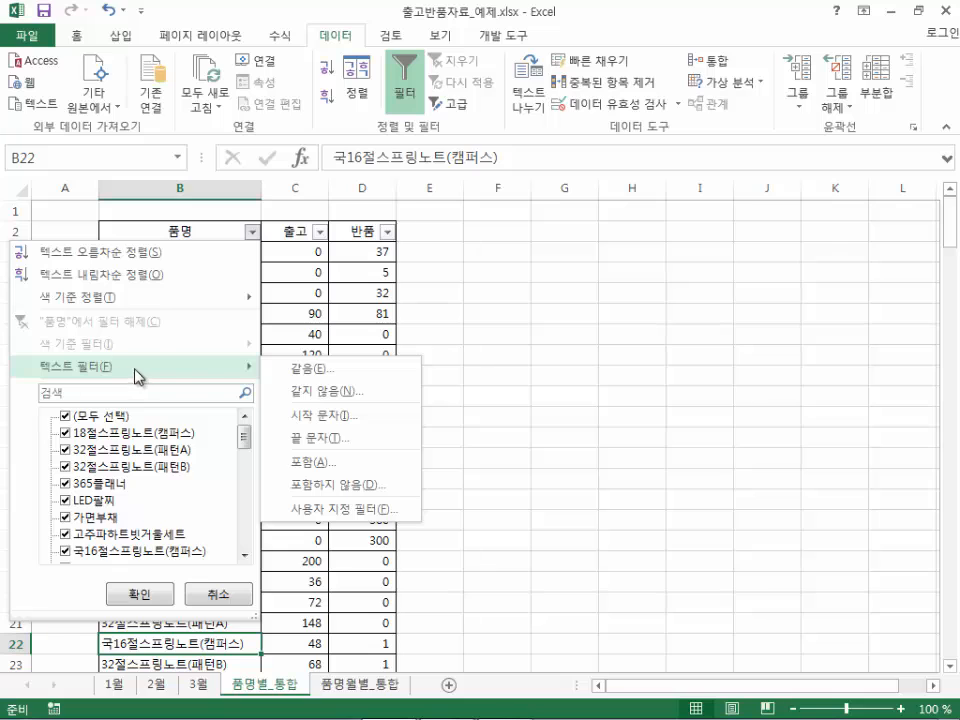
left_click(356, 466)
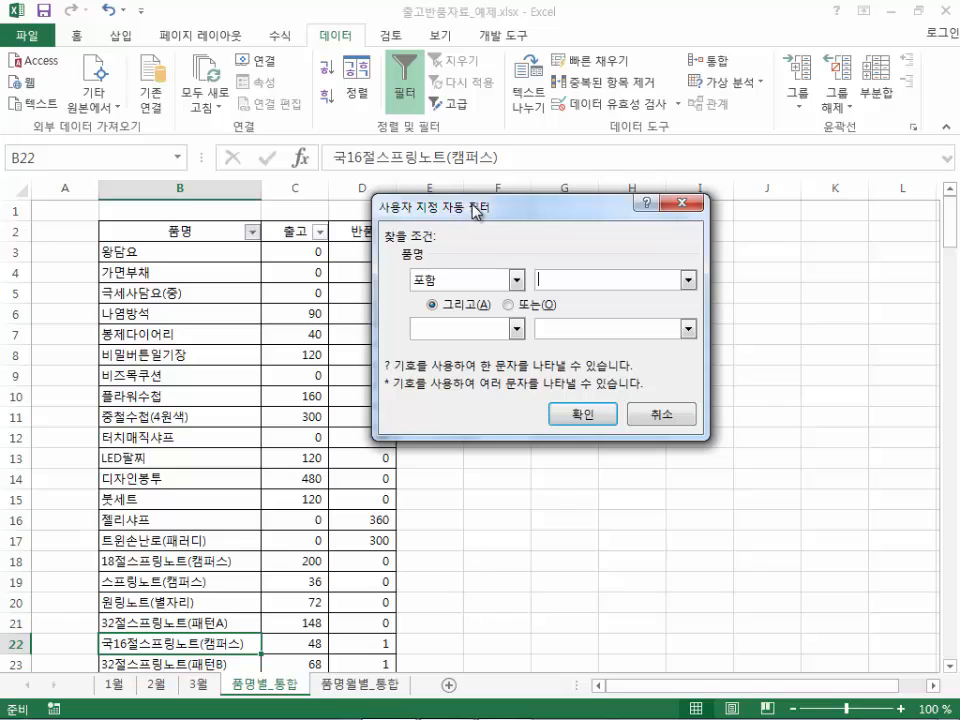
left_click_drag(474, 212, 462, 242)
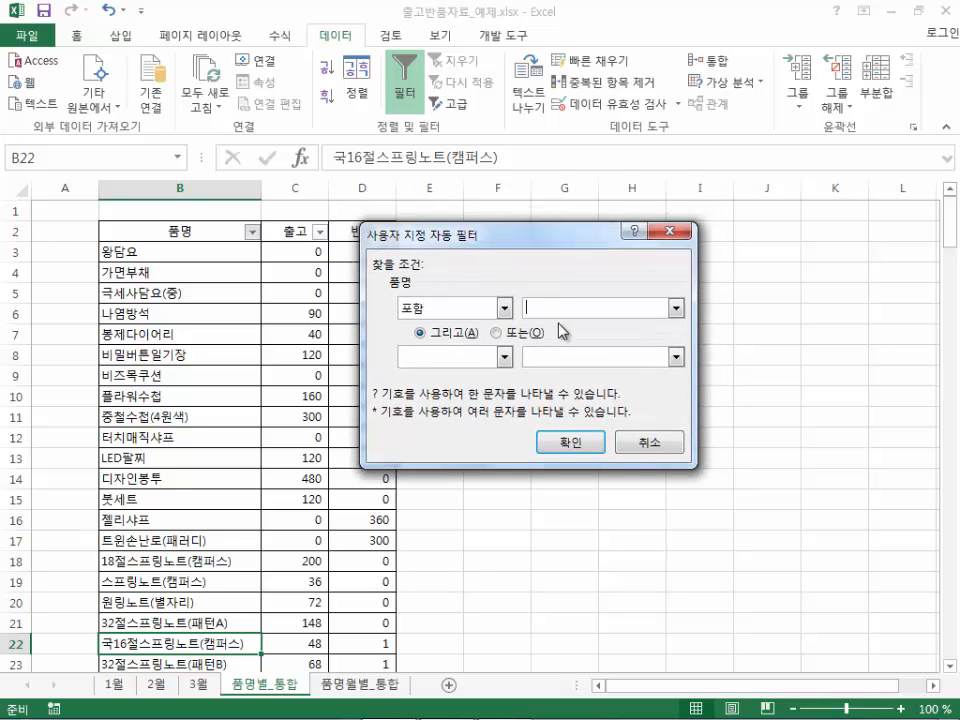
type("노트")
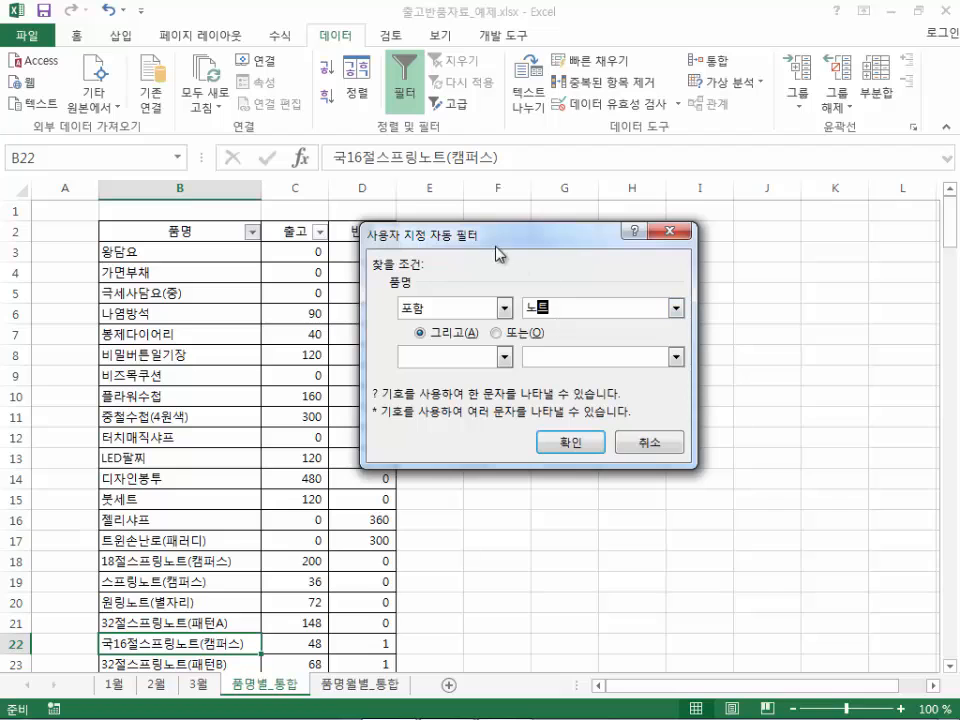
left_click(592, 447)
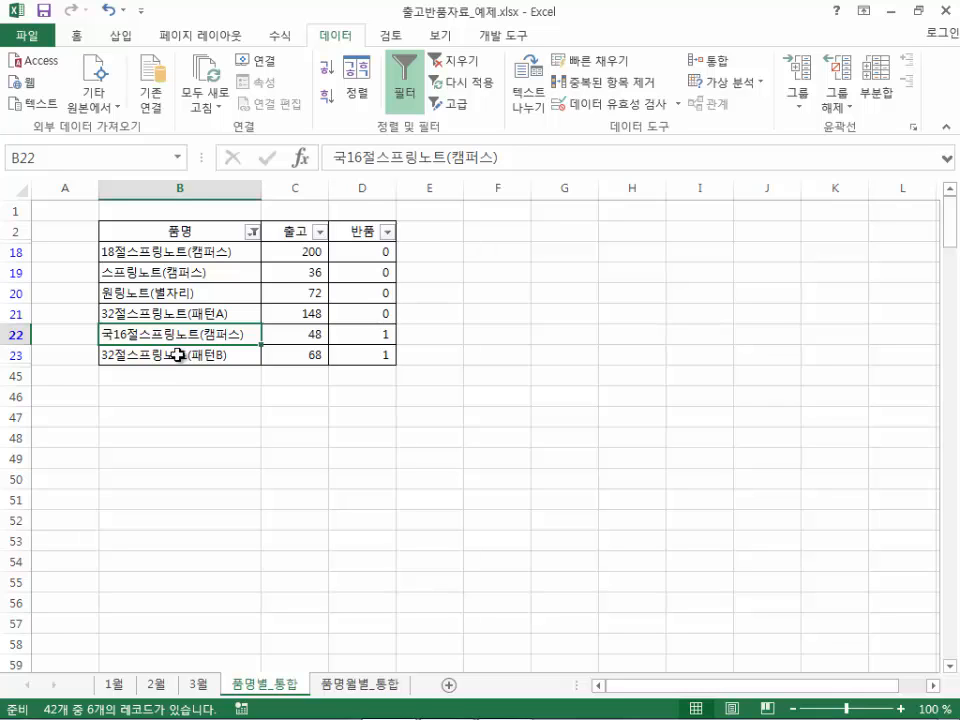
Clear the 노트 text filter from the 품명 column.
left_click(252, 231)
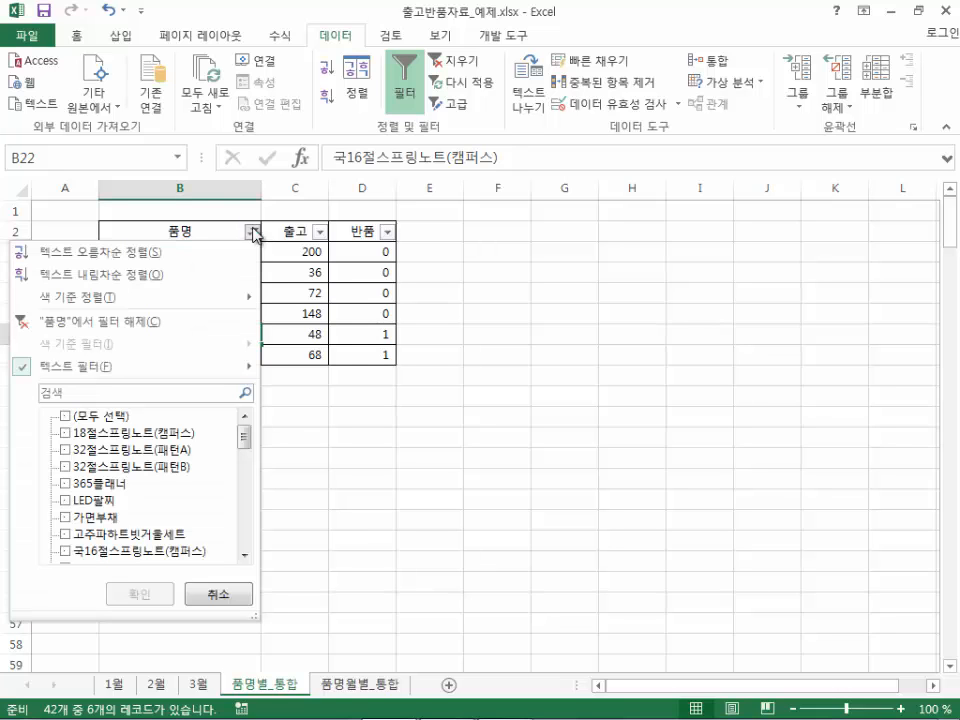
left_click(170, 323)
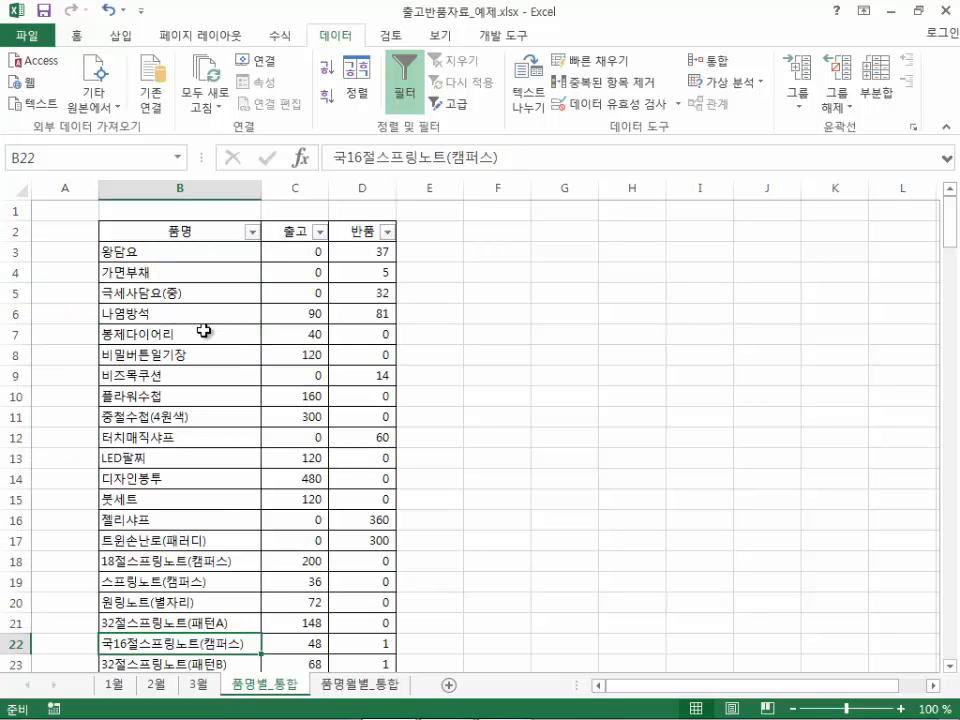